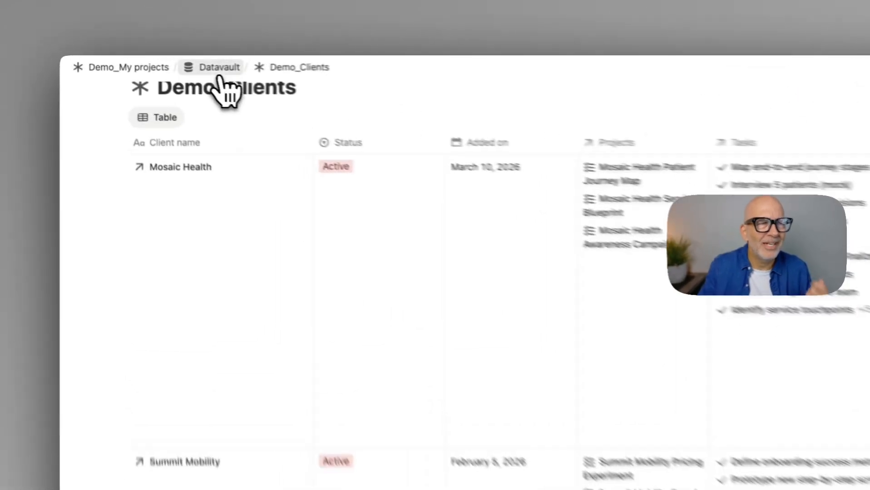
Step: Review the Demo_Projects database from the Datavault page, and return to Datavault to read its warning callout
{"action": "left_click", "coordinate": [165, 62]}
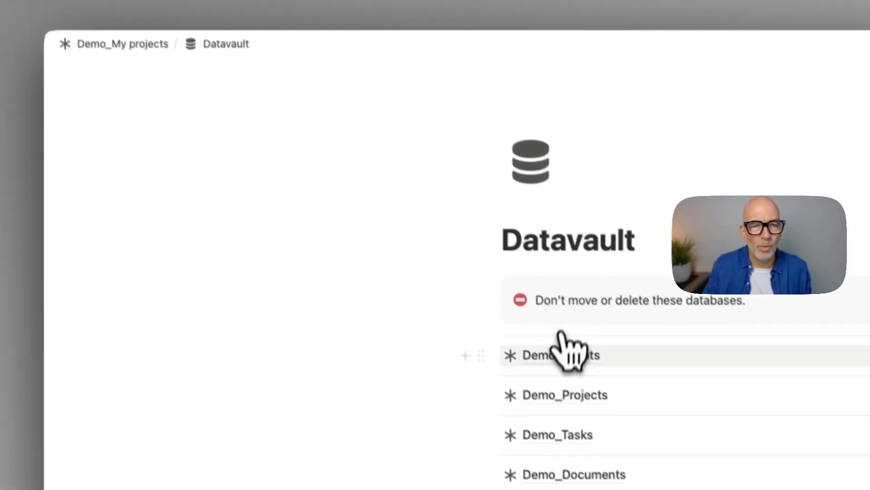
{"action": "left_click", "coordinate": [565, 393]}
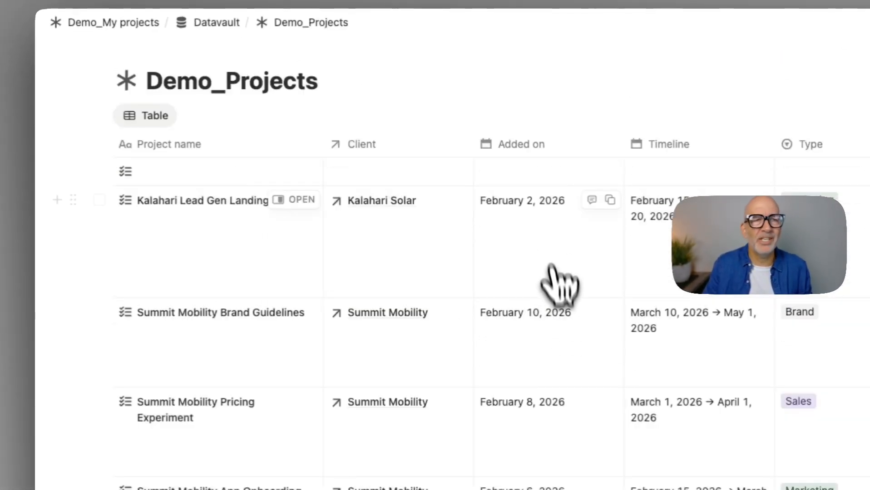
{"action": "left_click", "coordinate": [217, 22]}
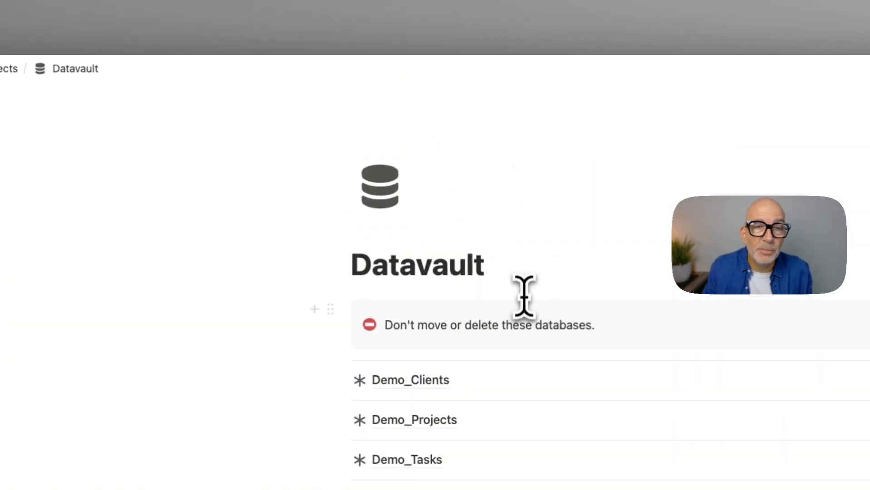
{"action": "triple_click", "coordinate": [492, 330]}
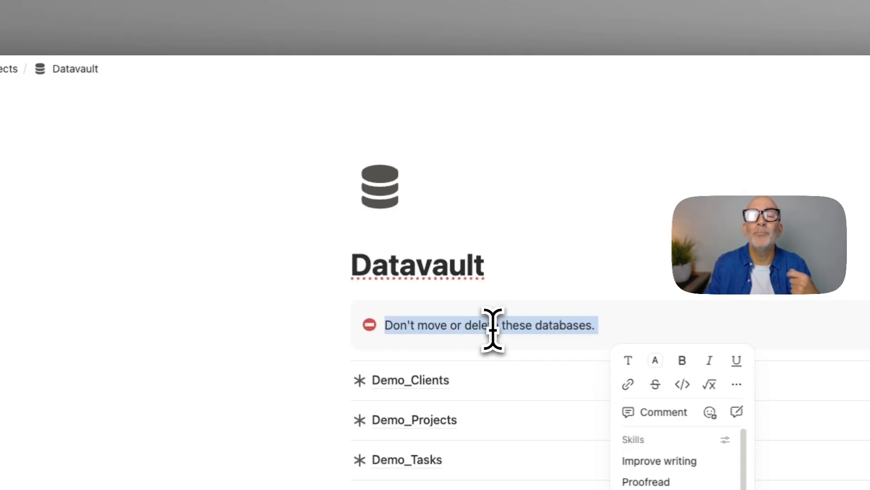
{"action": "left_click", "coordinate": [492, 330]}
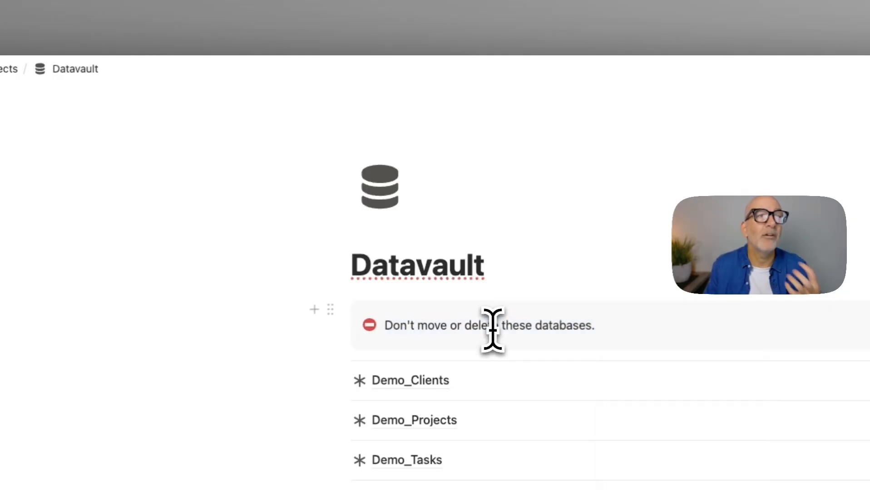
Step: Insert a database dashboard view on the Dashboard page, in the empty line below the divider
{"action": "left_click", "coordinate": [151, 75]}
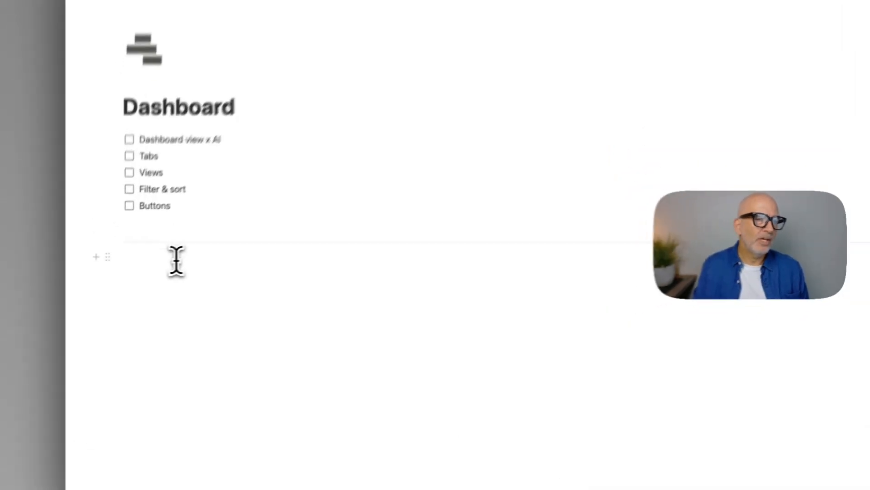
{"action": "left_click", "coordinate": [151, 271]}
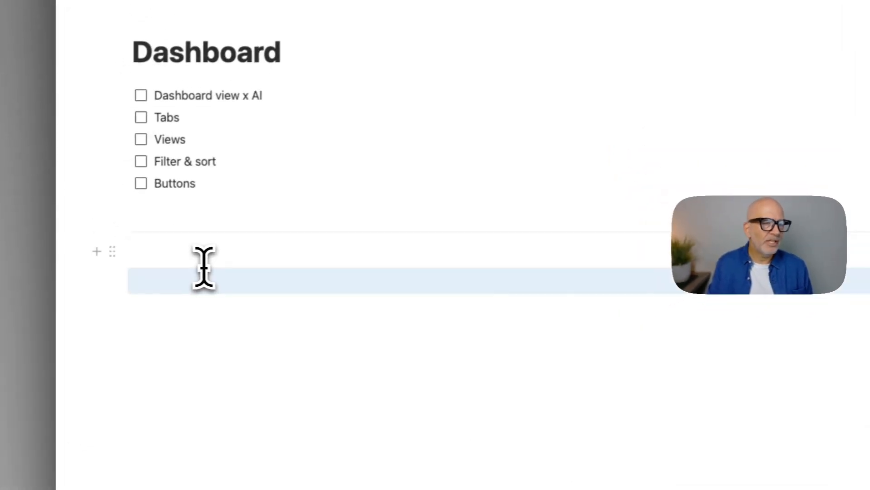
{"action": "left_click", "coordinate": [212, 283]}
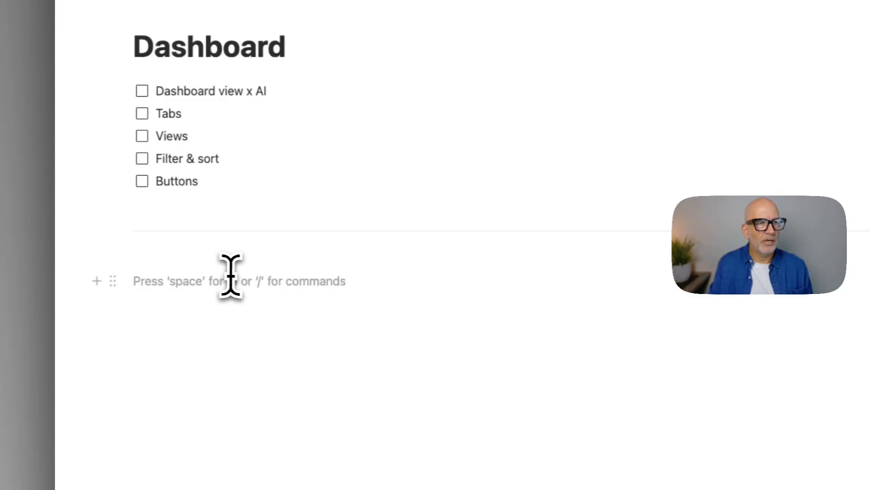
{"action": "type", "text": "/dashb"}
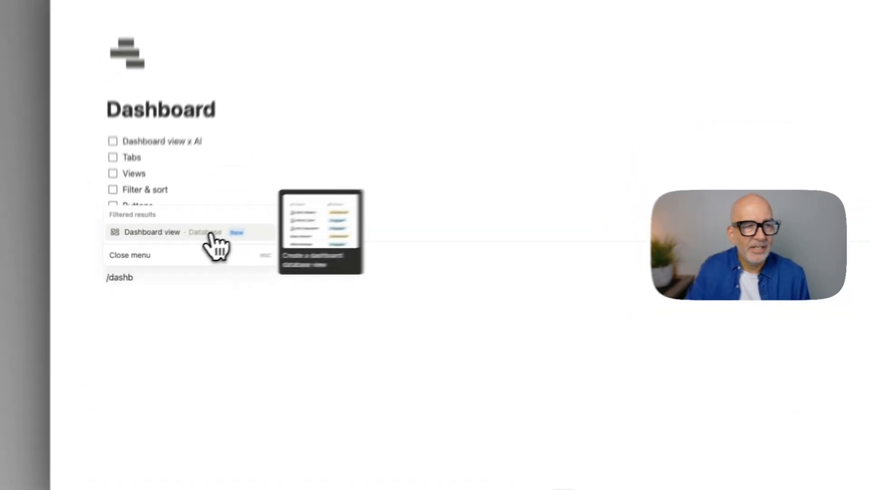
{"action": "left_click", "coordinate": [186, 246]}
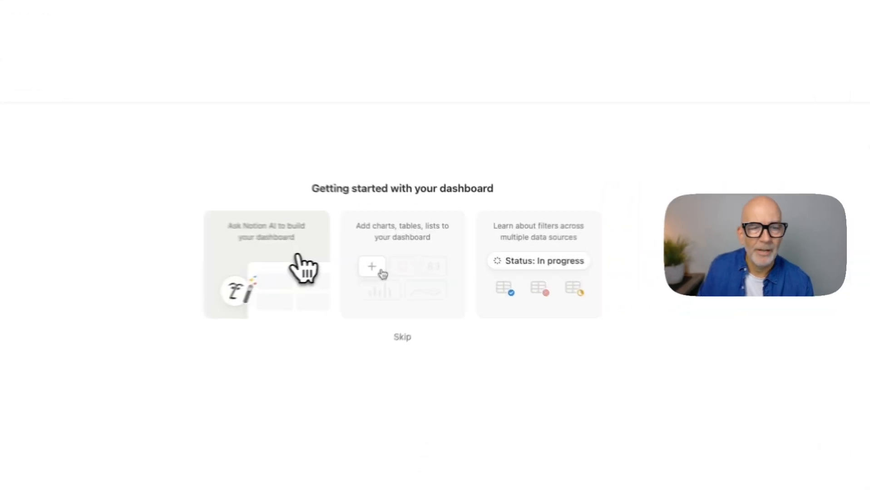
Step: Start a Notion AI prompt reading "Build a dashboard for these databases with useful charts and tables:" and mention Demo_Clients below it
{"action": "left_click", "coordinate": [373, 260]}
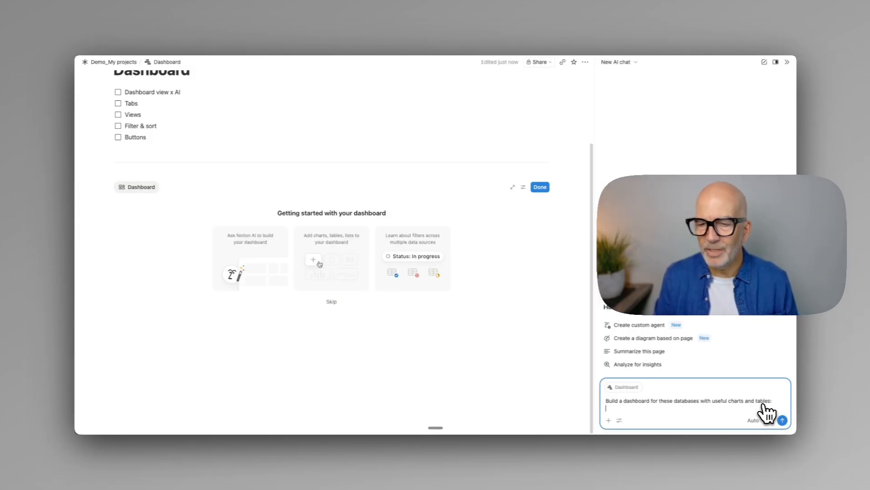
{"action": "key", "text": "shift+Return"}
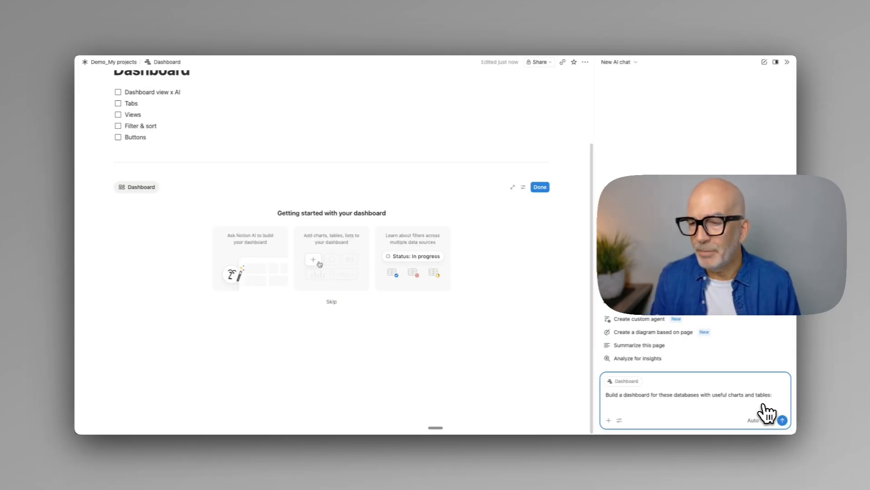
{"action": "type", "text": "@dem"}
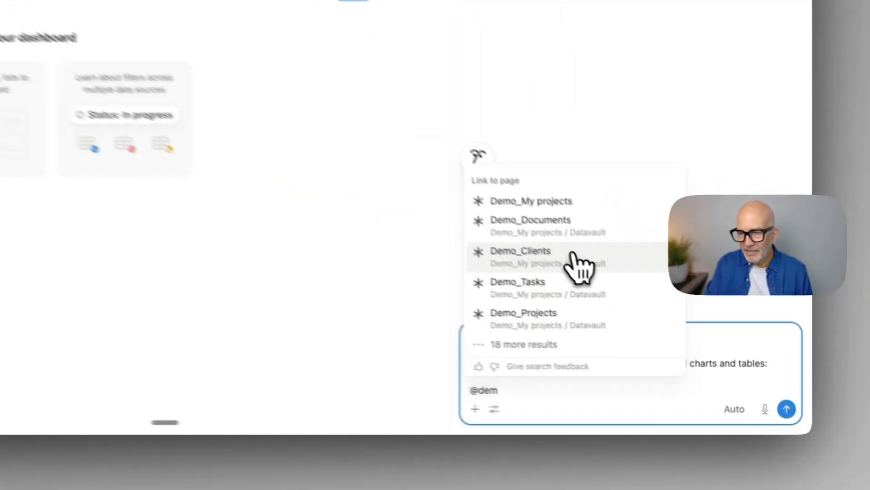
{"action": "left_click", "coordinate": [663, 337]}
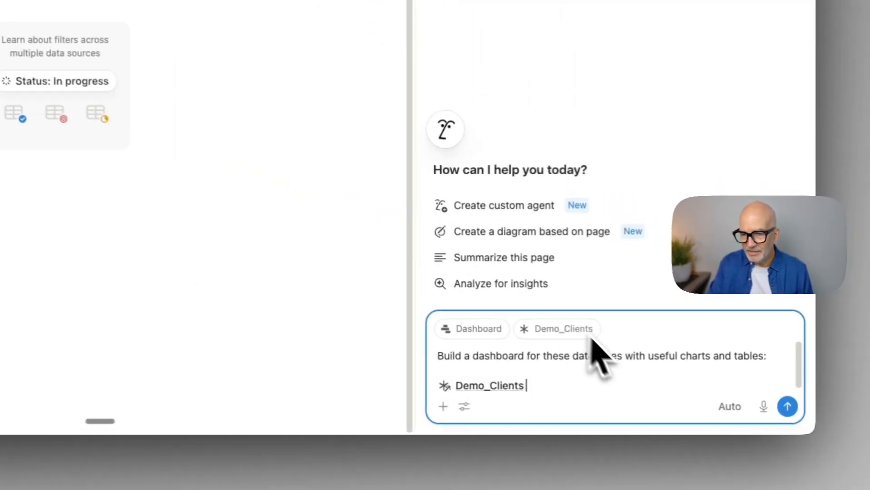
{"action": "key", "text": "shift+Return"}
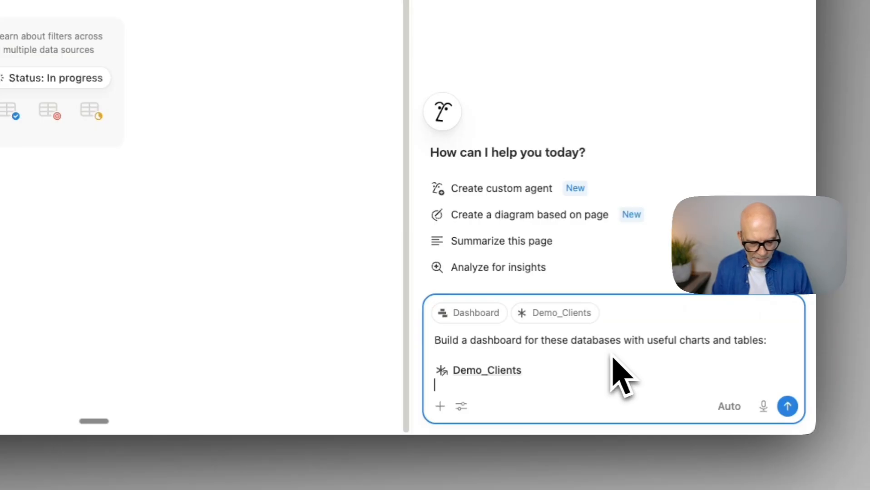
Step: Add mentions of Demo_My projects and Demo_Tasks on separate lines of the AI prompt
{"action": "type", "text": "@demo"}
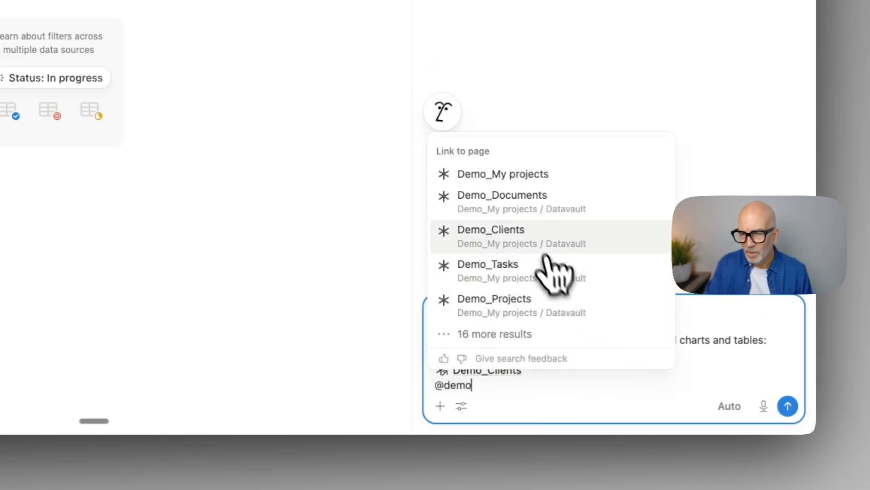
{"action": "left_click", "coordinate": [535, 175]}
{"action": "key", "text": "shift+Return"}
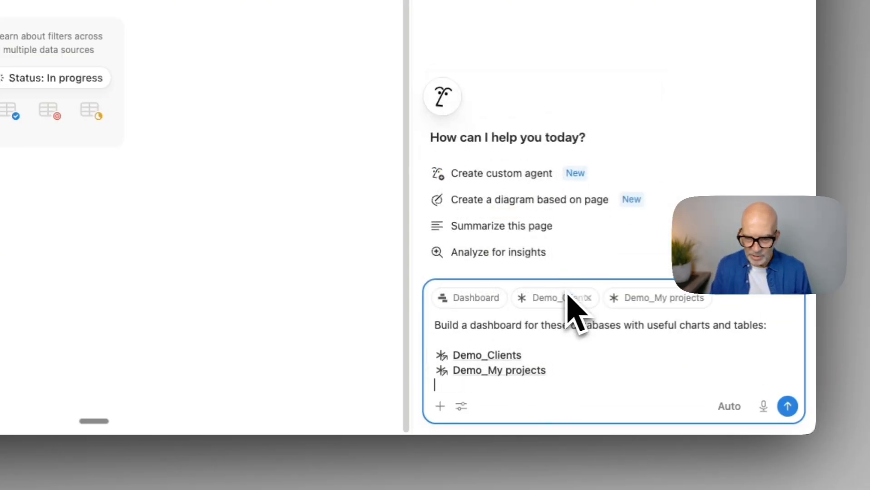
{"action": "type", "text": "@demo"}
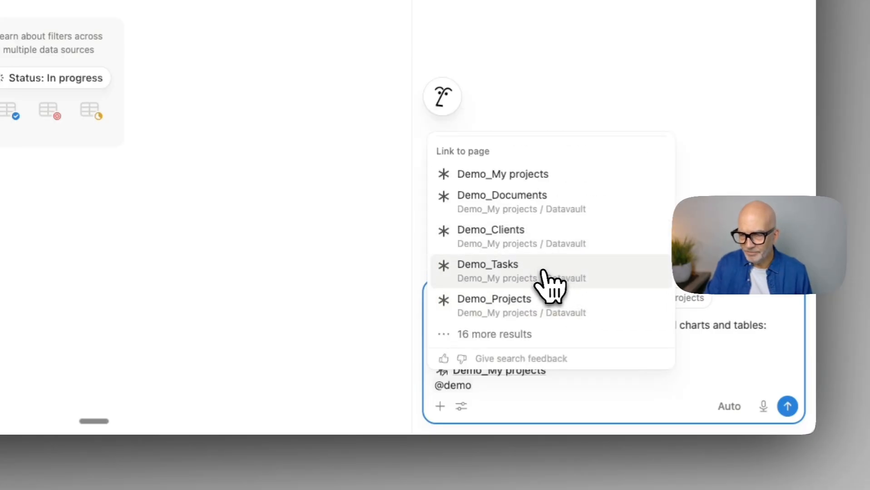
{"action": "left_click", "coordinate": [544, 270]}
{"action": "key", "text": "shift+Return"}
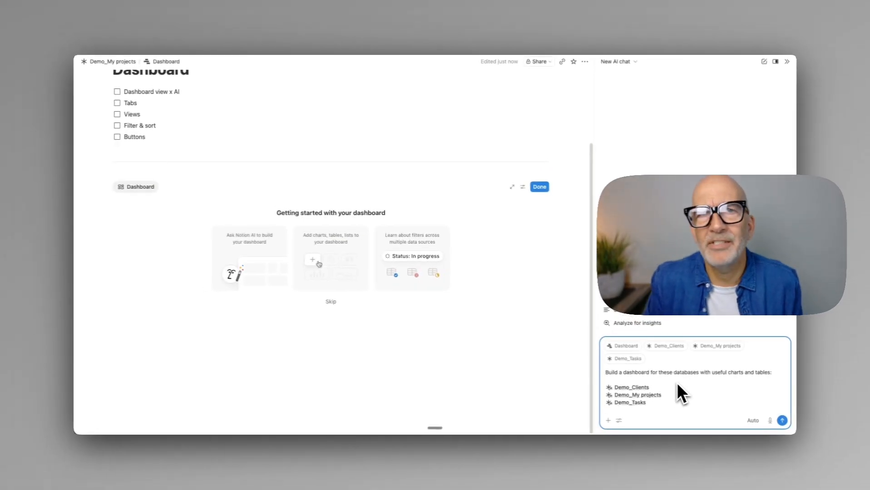
Step: Mention Demo_Documents as the last source in the AI prompt and submit the request
{"action": "type", "text": "@d"}
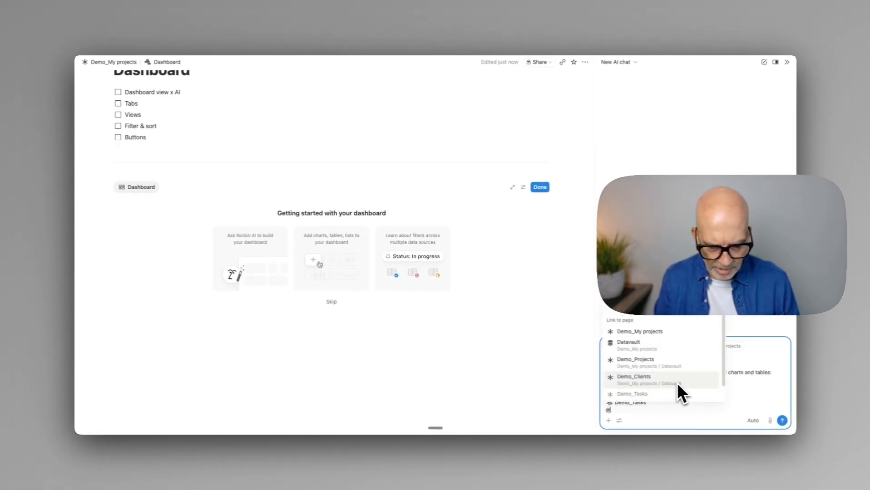
{"action": "type", "text": "emo"}
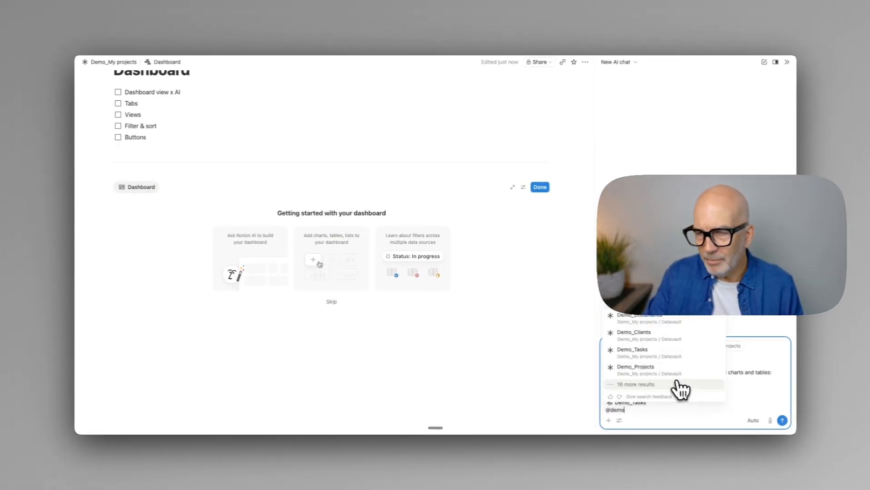
{"action": "left_click", "coordinate": [658, 319]}
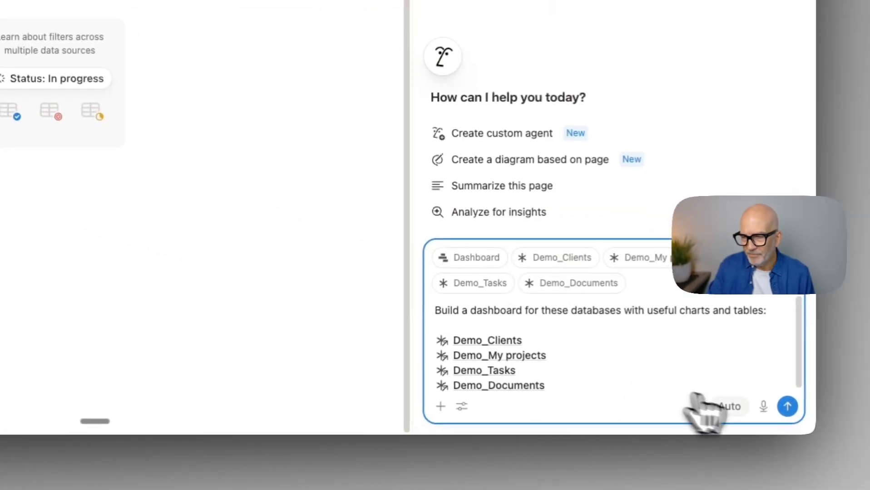
{"action": "left_click", "coordinate": [788, 407]}
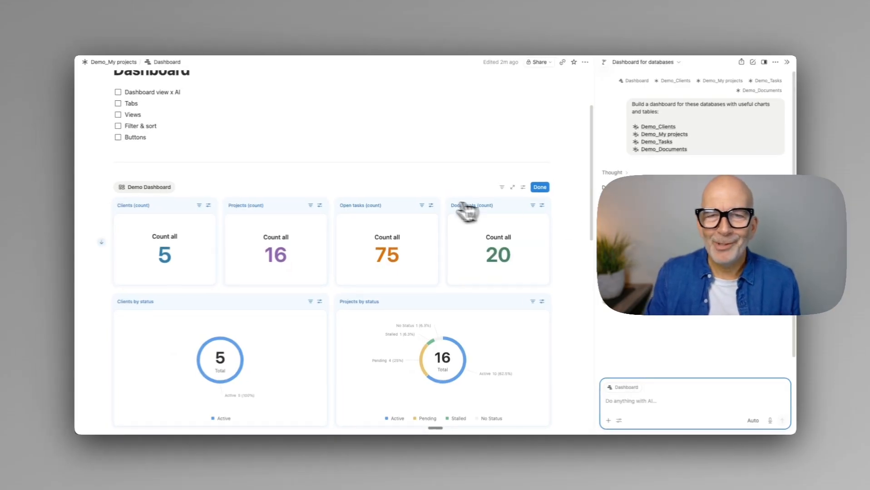
Step: Examine the generated dashboard's count tiles, client and project status charts, task chart, and task, project and document tables
{"action": "scroll", "coordinate": [433, 203], "scroll_direction": "down", "scroll_amount": 1}
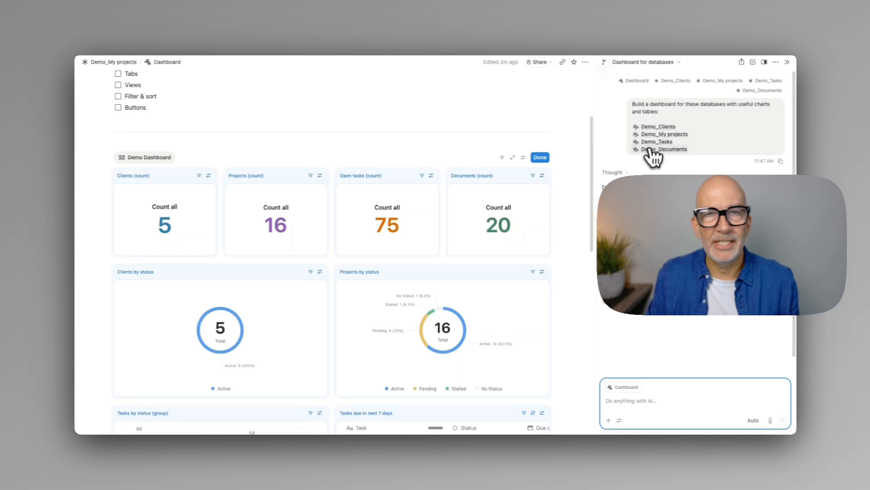
{"action": "scroll", "coordinate": [315, 217], "scroll_direction": "down", "scroll_amount": 3}
{"action": "scroll", "coordinate": [317, 221], "scroll_direction": "down", "scroll_amount": 8}
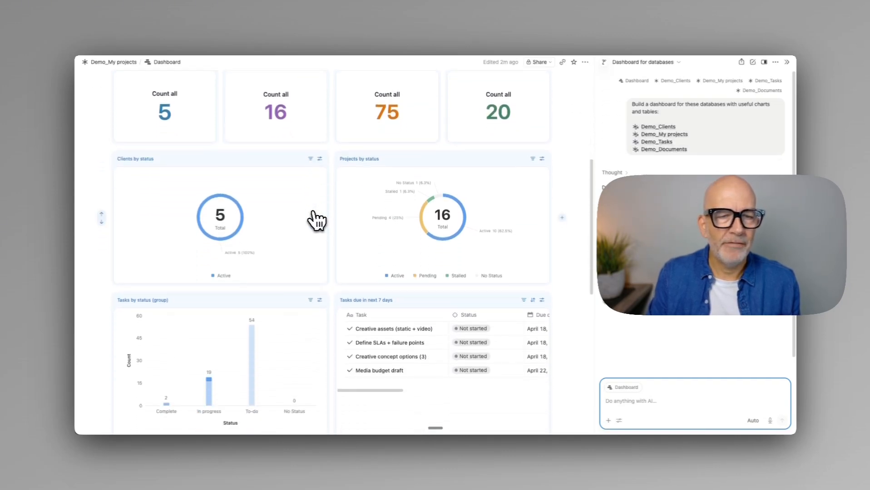
{"action": "scroll", "coordinate": [317, 220], "scroll_direction": "down", "scroll_amount": 2}
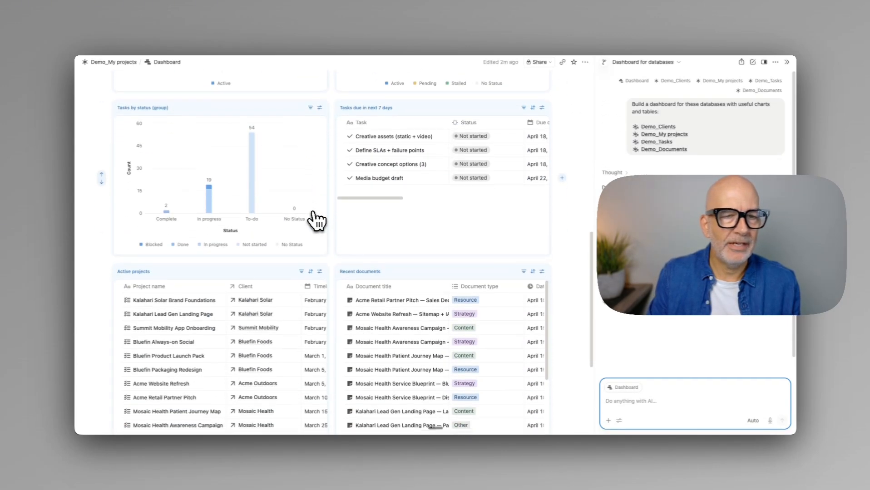
{"action": "scroll", "coordinate": [317, 221], "scroll_direction": "up", "scroll_amount": 5}
{"action": "scroll", "coordinate": [317, 220], "scroll_direction": "up", "scroll_amount": 5}
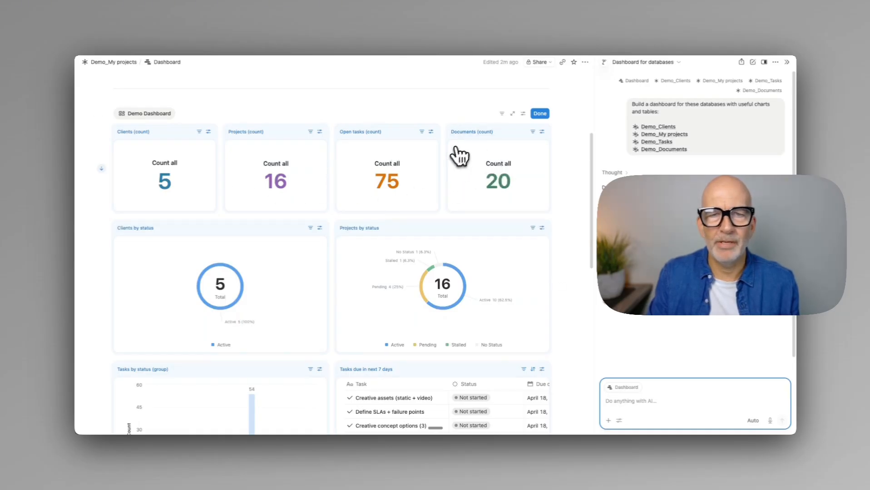
{"action": "scroll", "coordinate": [405, 182], "scroll_direction": "down", "scroll_amount": 2}
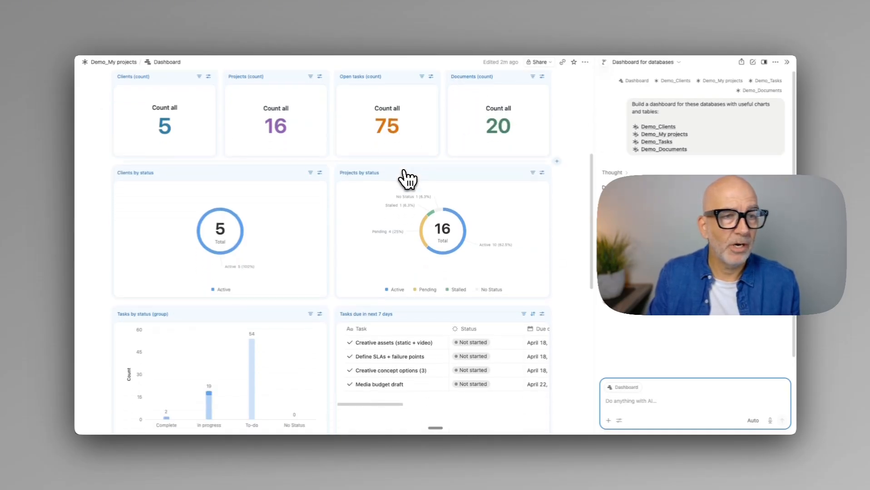
{"action": "scroll", "coordinate": [407, 180], "scroll_direction": "down", "scroll_amount": 1}
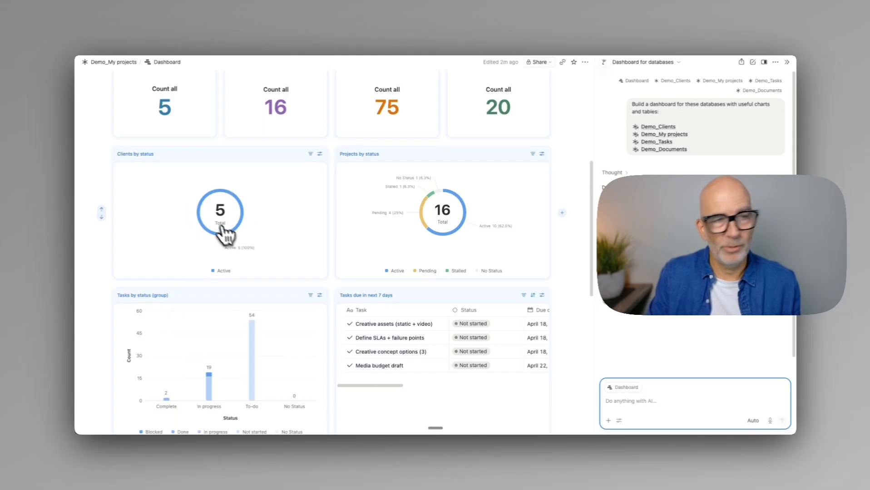
{"action": "scroll", "coordinate": [424, 186], "scroll_direction": "down", "scroll_amount": 1}
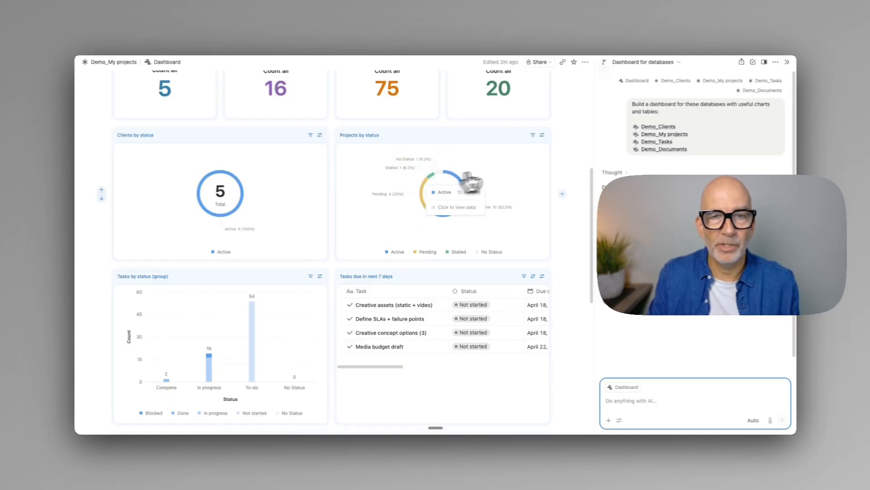
{"action": "scroll", "coordinate": [521, 170], "scroll_direction": "down", "scroll_amount": 4}
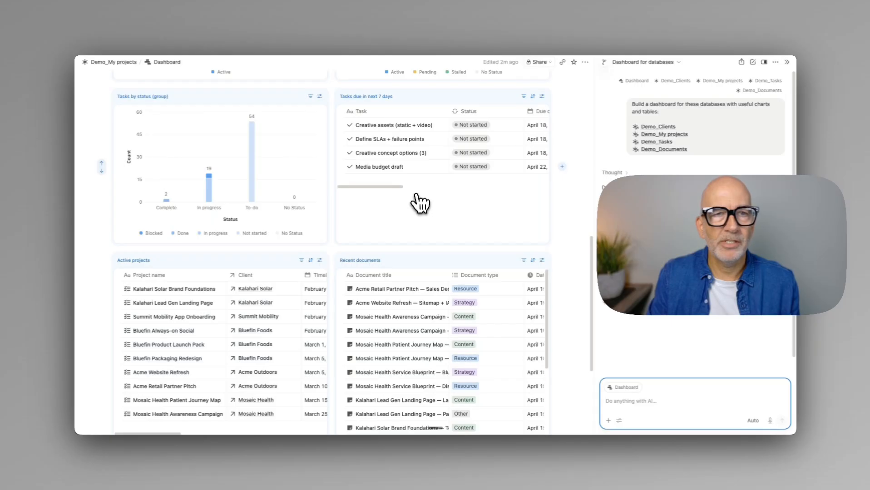
{"action": "mouse_move", "coordinate": [164, 147]}
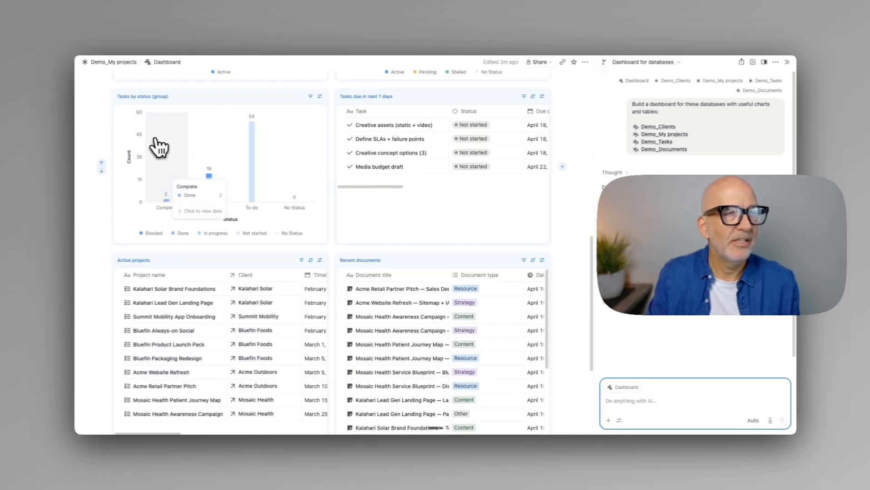
{"action": "scroll", "coordinate": [405, 159], "scroll_direction": "down", "scroll_amount": 3}
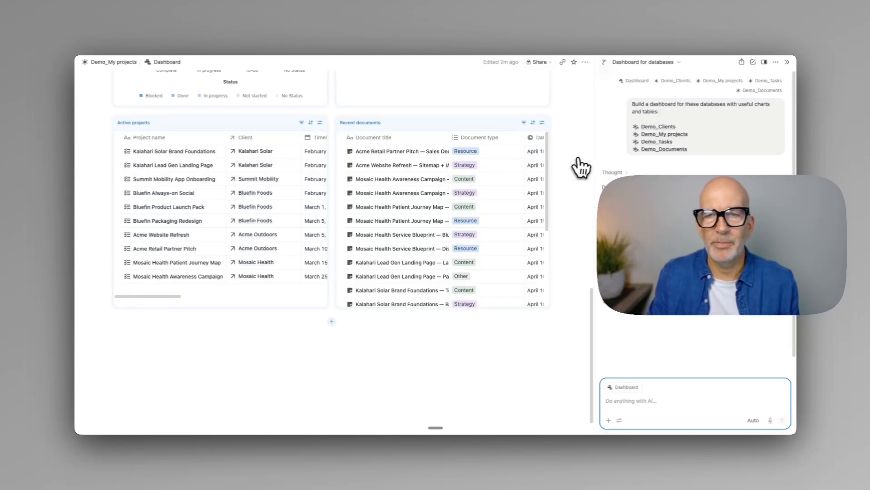
Step: Finish editing the Demo Dashboard layout and look over its widgets in normal view
{"action": "scroll", "coordinate": [567, 172], "scroll_direction": "up", "scroll_amount": 1}
{"action": "scroll", "coordinate": [567, 172], "scroll_direction": "up", "scroll_amount": 4}
{"action": "scroll", "coordinate": [567, 173], "scroll_direction": "up", "scroll_amount": 5}
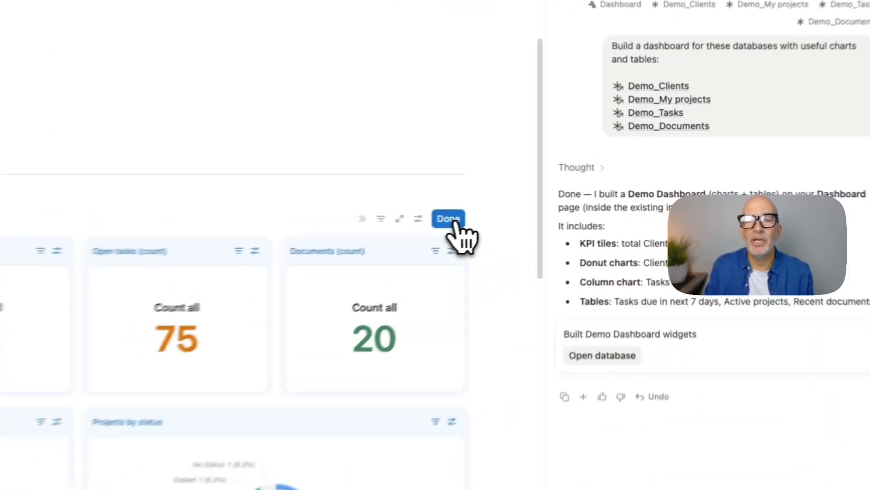
{"action": "left_click", "coordinate": [543, 203]}
{"action": "scroll", "coordinate": [472, 268], "scroll_direction": "down", "scroll_amount": 8}
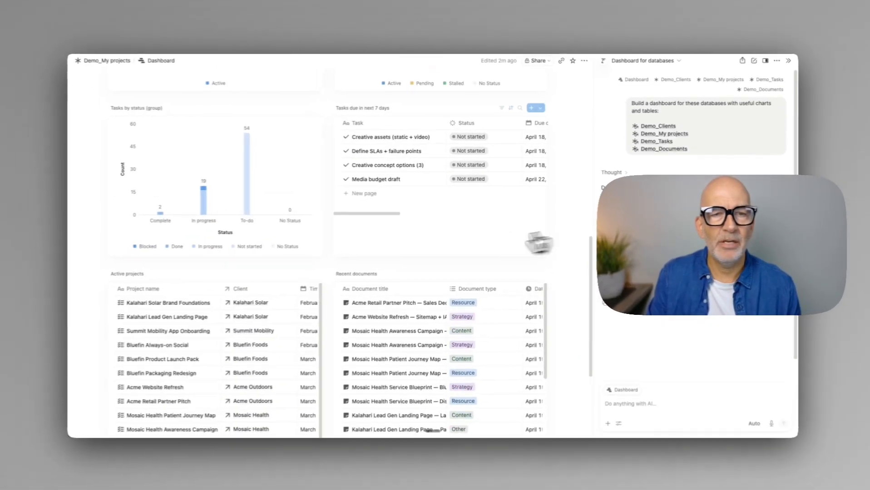
Step: Open the Kalahari Solar Brand Foundations project from the active projects table in side peek, close it, and browse the recent documents table
{"action": "scroll", "coordinate": [300, 291], "scroll_direction": "down", "scroll_amount": 1}
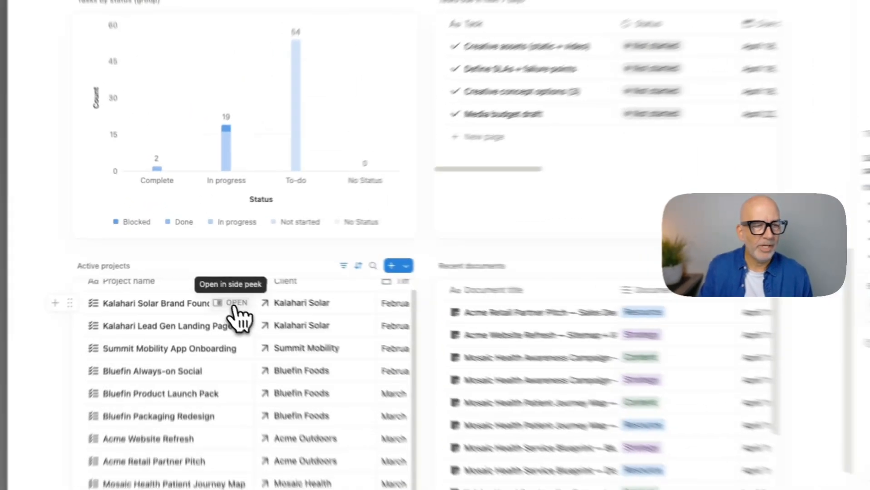
{"action": "left_click", "coordinate": [206, 277]}
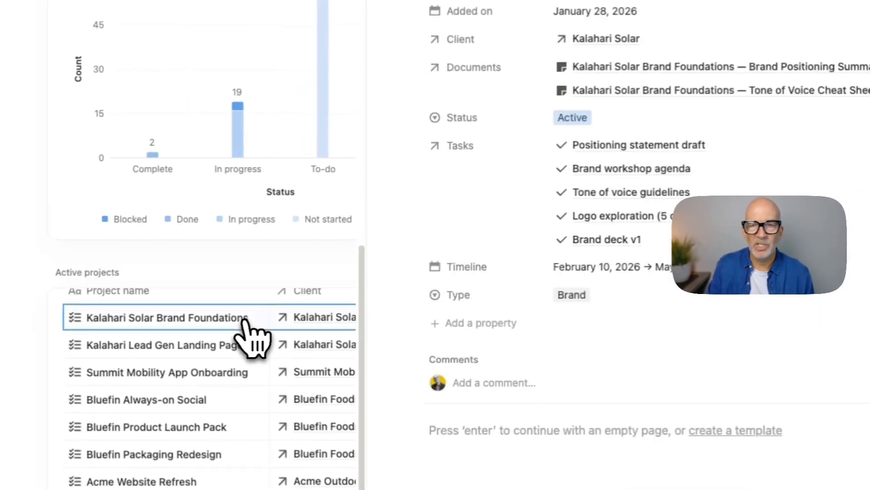
{"action": "left_click_drag", "start_coordinate": [309, 137], "coordinate": [419, 132]}
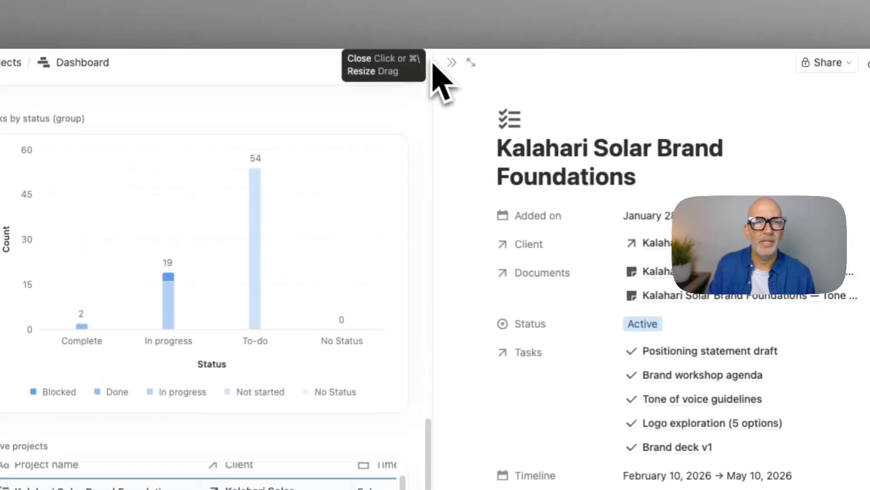
{"action": "left_click", "coordinate": [435, 68]}
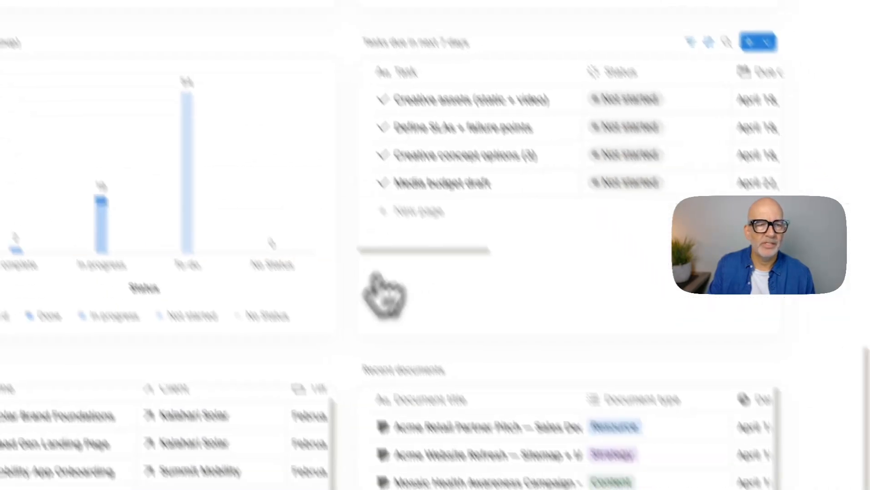
{"action": "scroll", "coordinate": [500, 345], "scroll_direction": "down", "scroll_amount": 3}
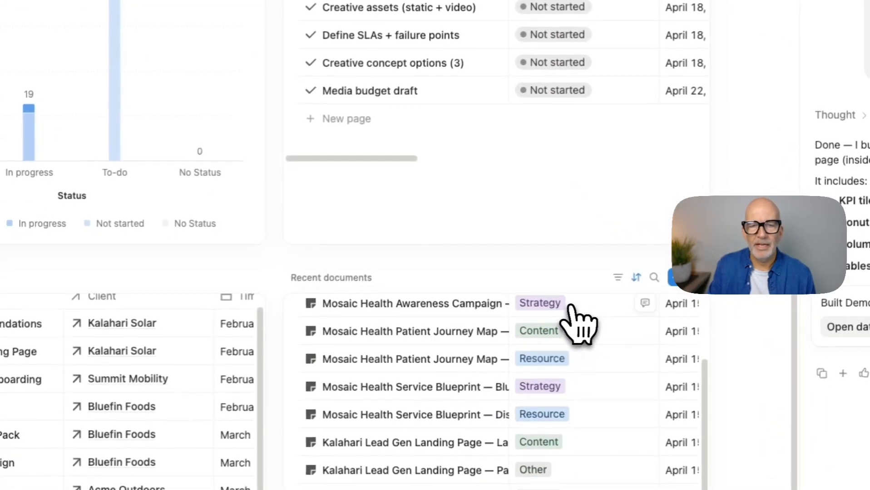
{"action": "scroll", "coordinate": [577, 317], "scroll_direction": "down", "scroll_amount": 2}
{"action": "scroll", "coordinate": [577, 321], "scroll_direction": "up", "scroll_amount": 5}
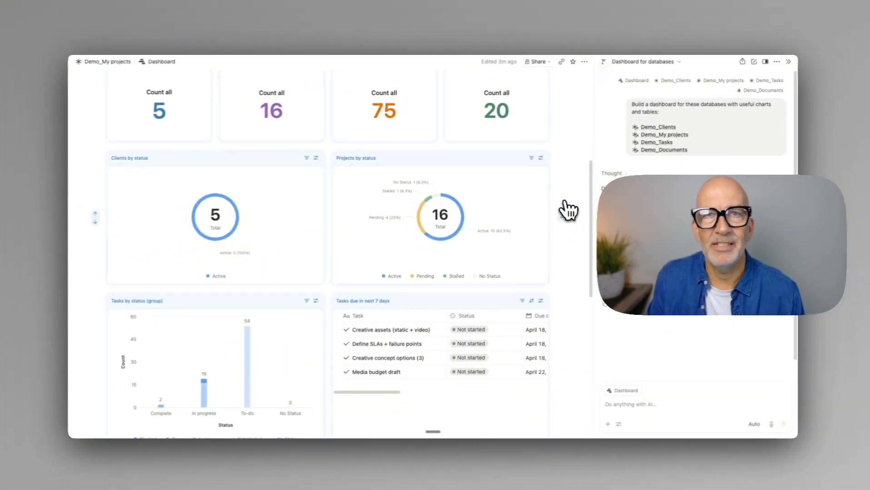
Step: Ask the AI to show the dashboard's active projects component as a timeline view instead of a table
{"action": "scroll", "coordinate": [569, 209], "scroll_direction": "down", "scroll_amount": 3}
{"action": "scroll", "coordinate": [573, 208], "scroll_direction": "down", "scroll_amount": 5}
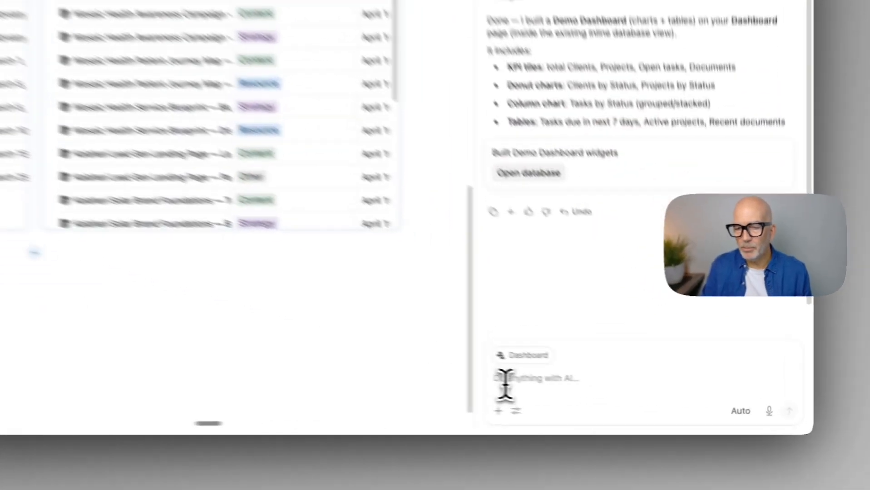
{"action": "left_click", "coordinate": [614, 404]}
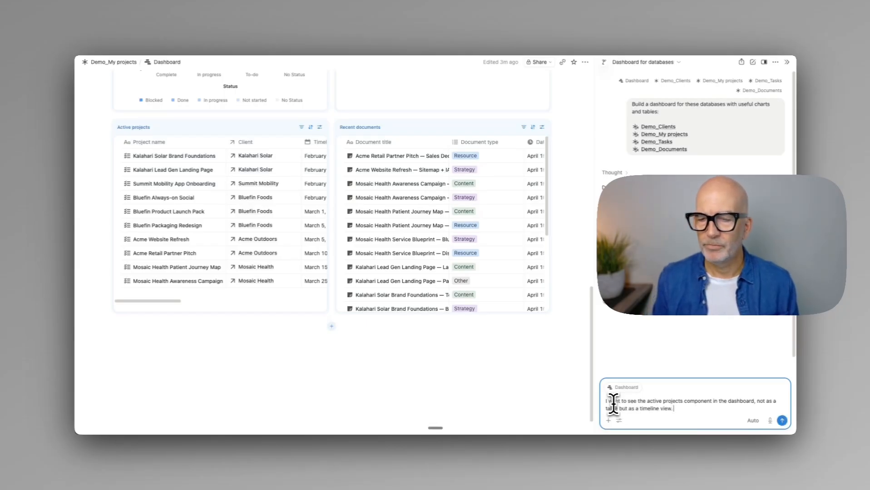
{"action": "key", "text": "Return"}
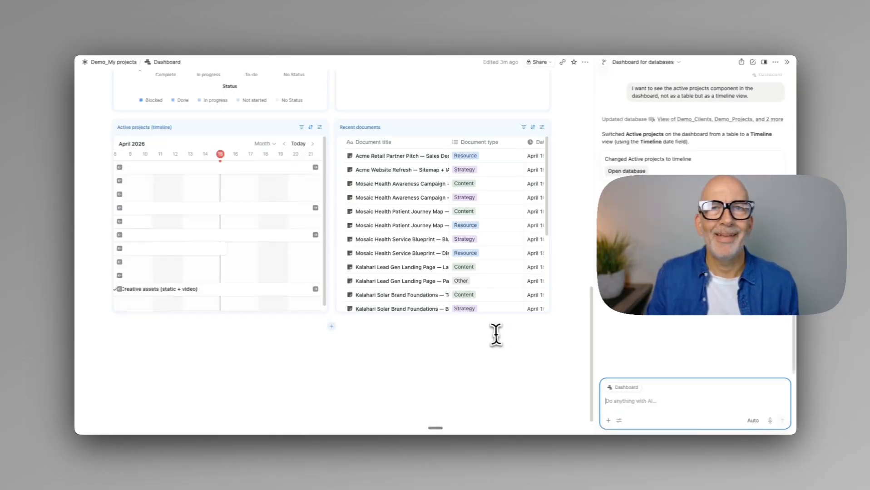
Step: Move the Active projects timeline into its own full-width row above Recent documents and make the row taller
{"action": "scroll", "coordinate": [265, 252], "scroll_direction": "up", "scroll_amount": 3}
{"action": "scroll", "coordinate": [263, 246], "scroll_direction": "down", "scroll_amount": 2}
{"action": "scroll", "coordinate": [263, 246], "scroll_direction": "down", "scroll_amount": 2}
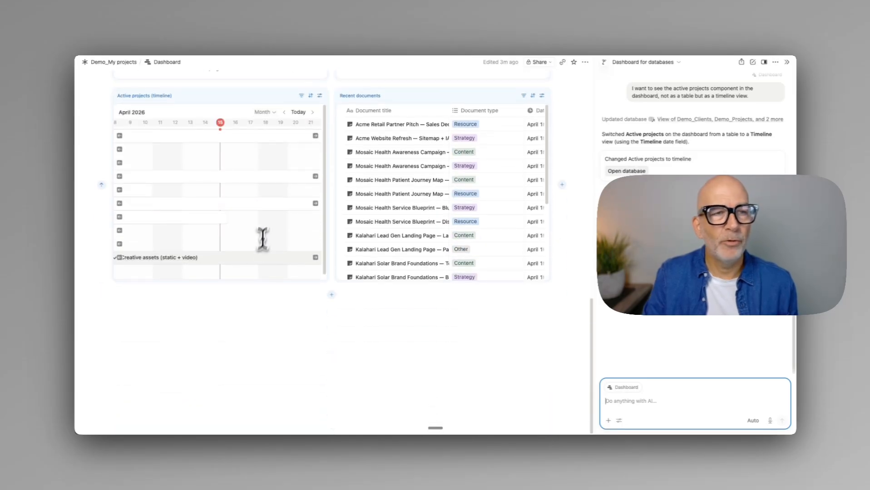
{"action": "scroll", "coordinate": [241, 177], "scroll_direction": "left", "scroll_amount": 10}
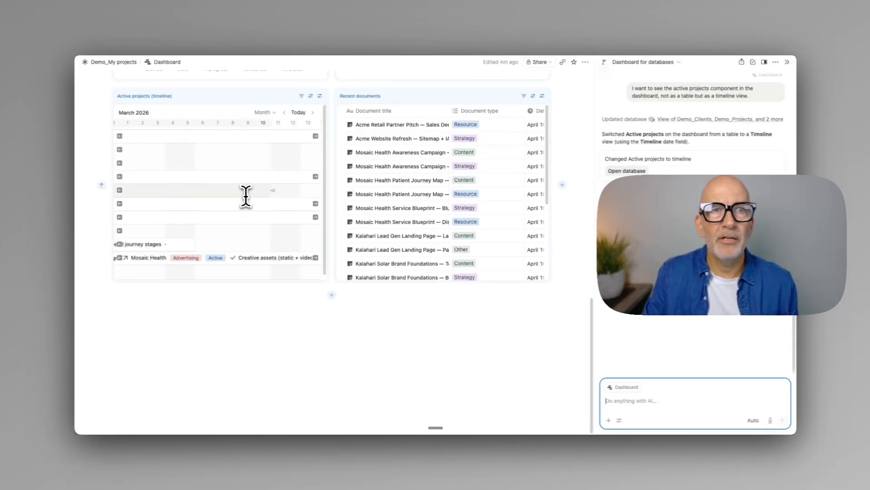
{"action": "scroll", "coordinate": [245, 193], "scroll_direction": "up", "scroll_amount": 2}
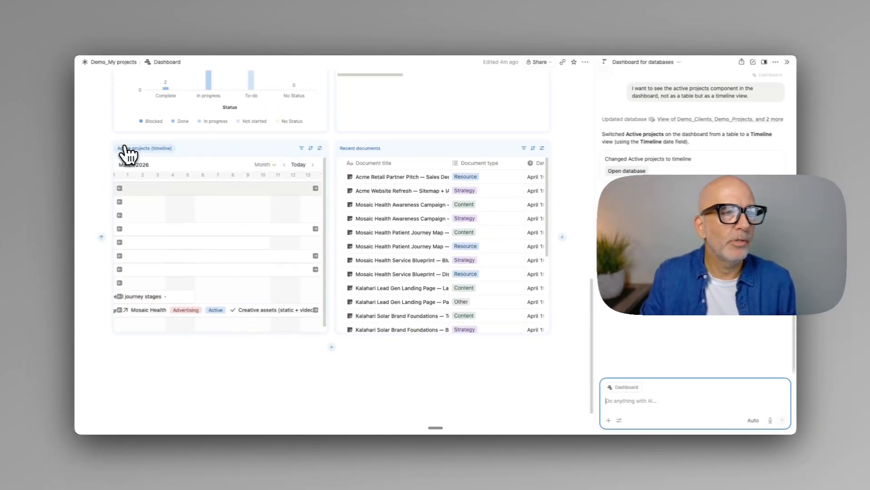
{"action": "left_click_drag", "start_coordinate": [127, 154], "coordinate": [187, 134]}
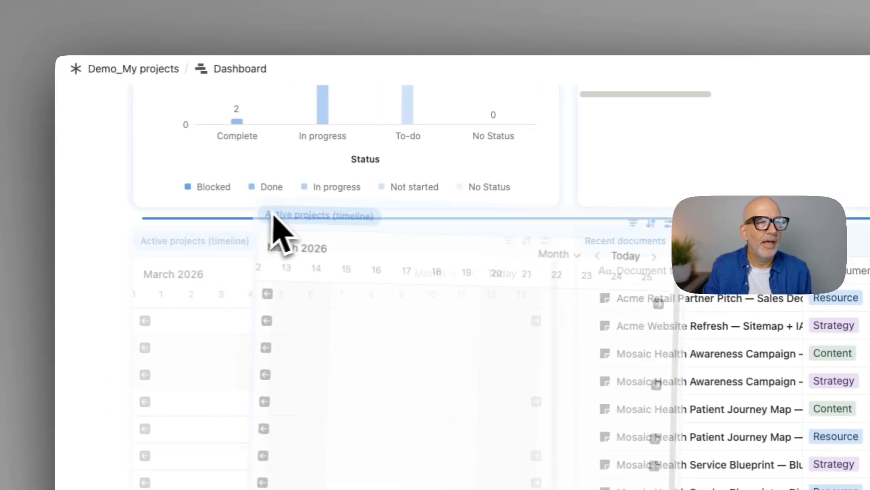
{"action": "left_click_drag", "start_coordinate": [278, 214], "coordinate": [358, 237]}
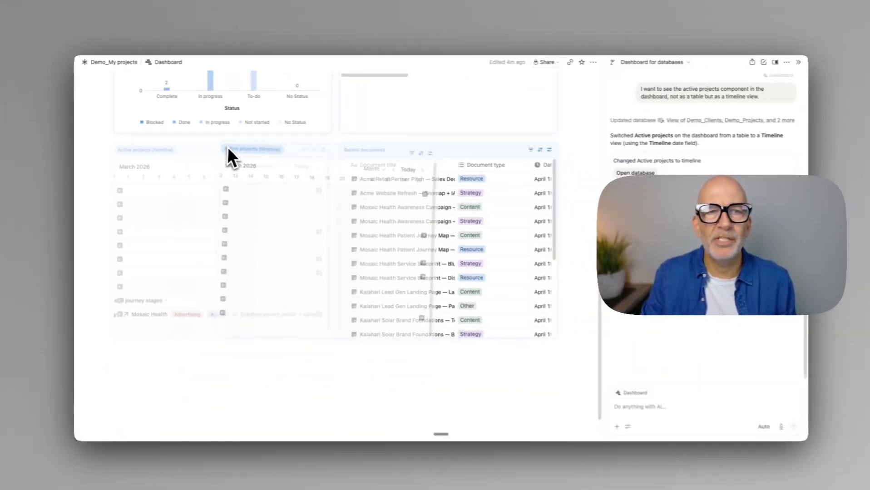
{"action": "left_click_drag", "start_coordinate": [227, 147], "coordinate": [249, 140]}
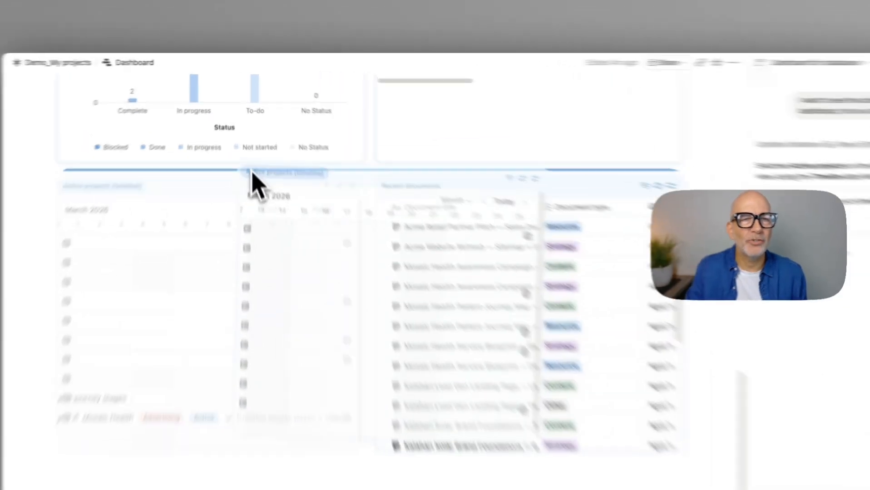
{"action": "left_click_drag", "start_coordinate": [252, 172], "coordinate": [255, 173]}
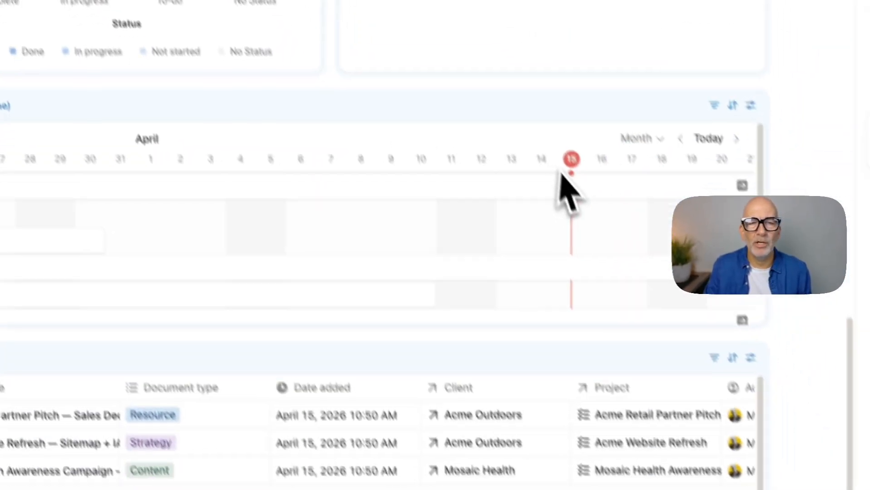
{"action": "left_click_drag", "start_coordinate": [328, 290], "coordinate": [332, 384]}
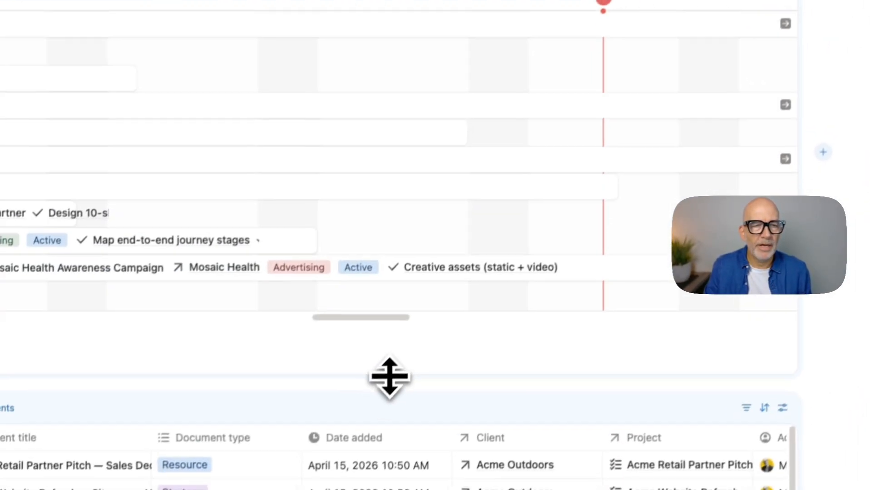
Step: Ask the AI to display the documents as a gallery view instead of a table
{"action": "scroll", "coordinate": [492, 195], "scroll_direction": "up", "scroll_amount": 8}
{"action": "scroll", "coordinate": [495, 234], "scroll_direction": "down", "scroll_amount": 9}
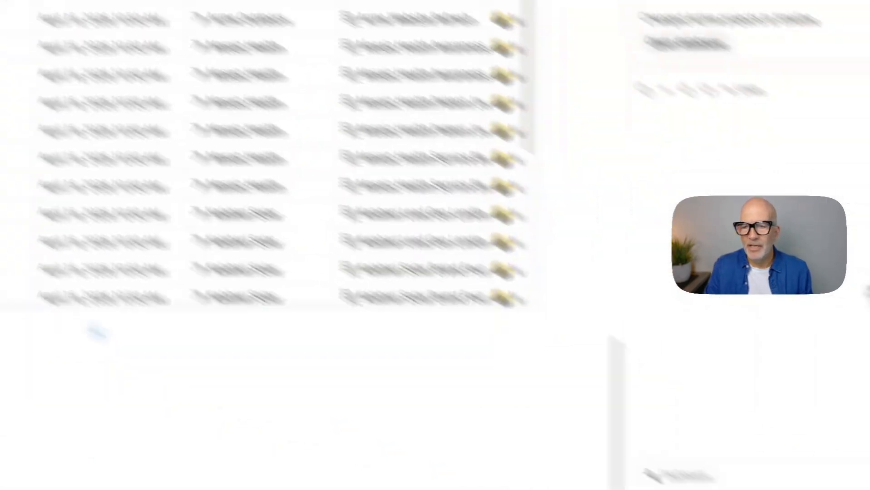
{"action": "left_click", "coordinate": [509, 389]}
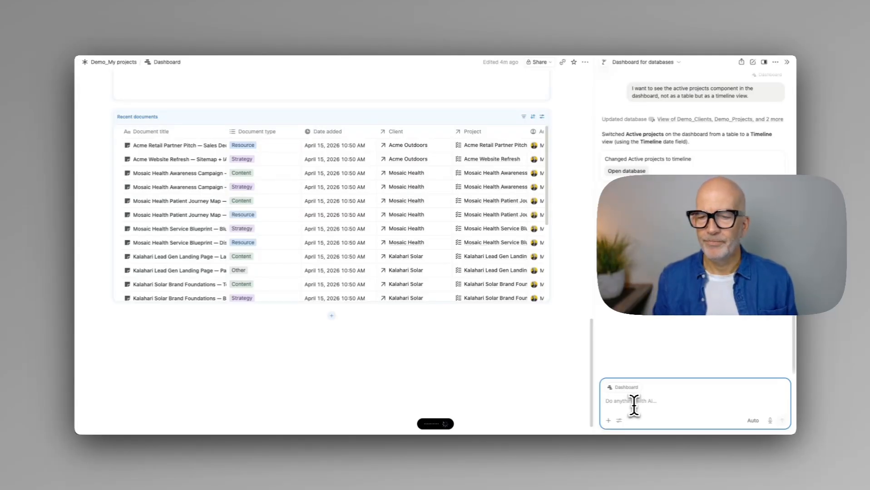
{"action": "key", "text": "Return"}
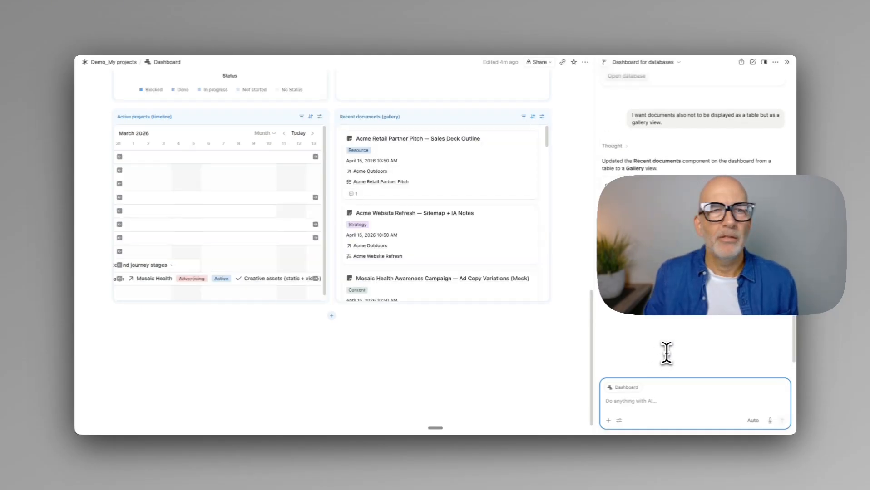
Step: Place the Active projects timeline in a full-width row above the Recent documents gallery and increase the timeline's height
{"action": "left_click_drag", "start_coordinate": [192, 122], "coordinate": [136, 116]}
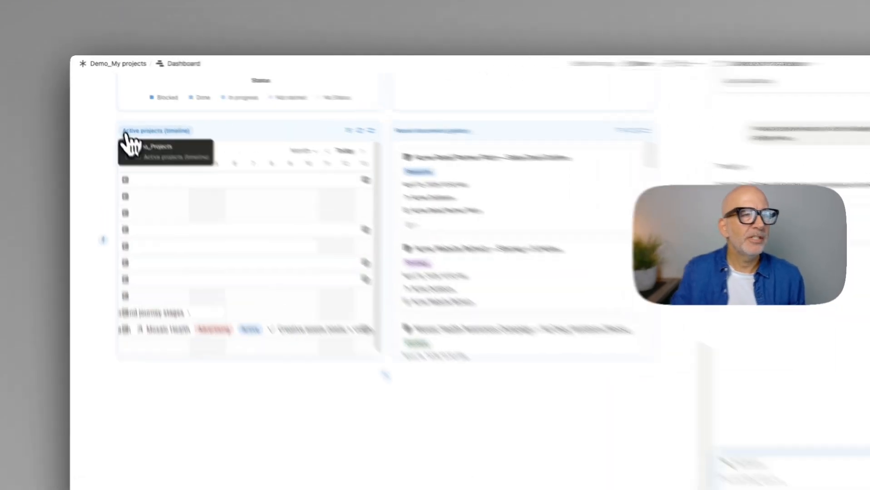
{"action": "left_click_drag", "start_coordinate": [171, 156], "coordinate": [196, 211]}
{"action": "scroll", "coordinate": [504, 283], "scroll_direction": "down", "scroll_amount": 2}
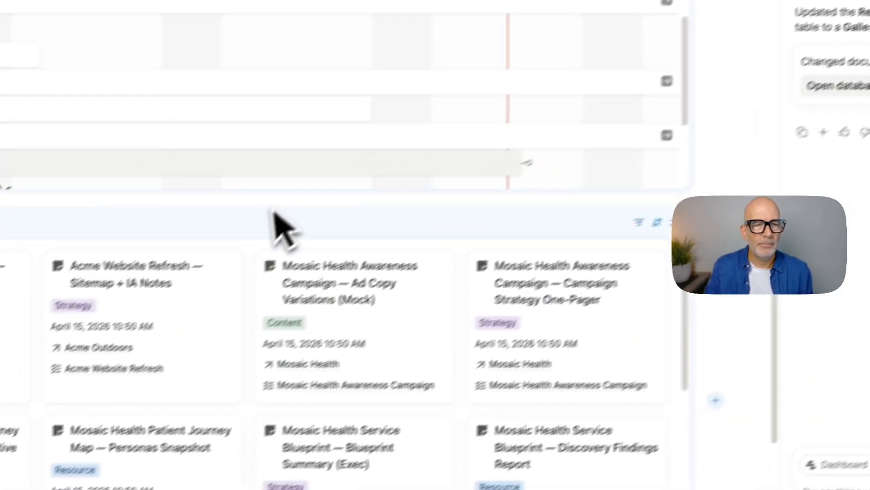
{"action": "left_click_drag", "start_coordinate": [145, 307], "coordinate": [156, 362]}
{"action": "left_click_drag", "start_coordinate": [314, 222], "coordinate": [311, 340]}
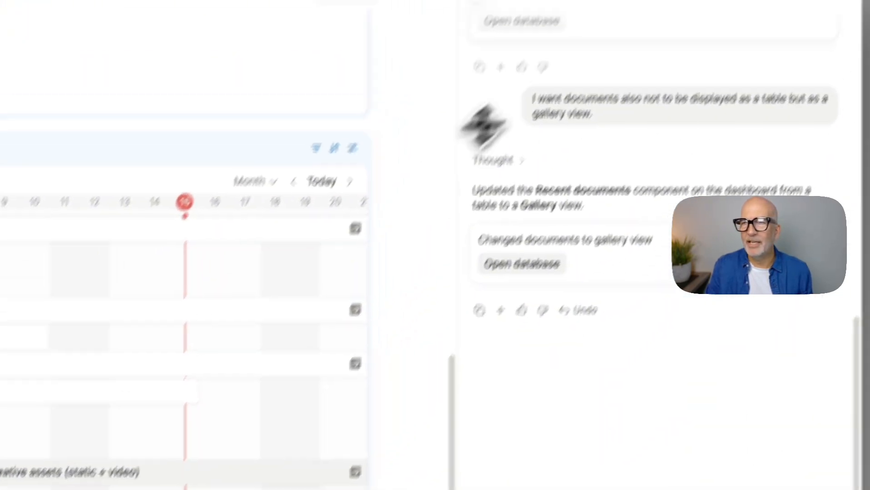
Step: Close the AI chat and finish editing the Demo Dashboard layout
{"action": "left_click", "coordinate": [802, 62]}
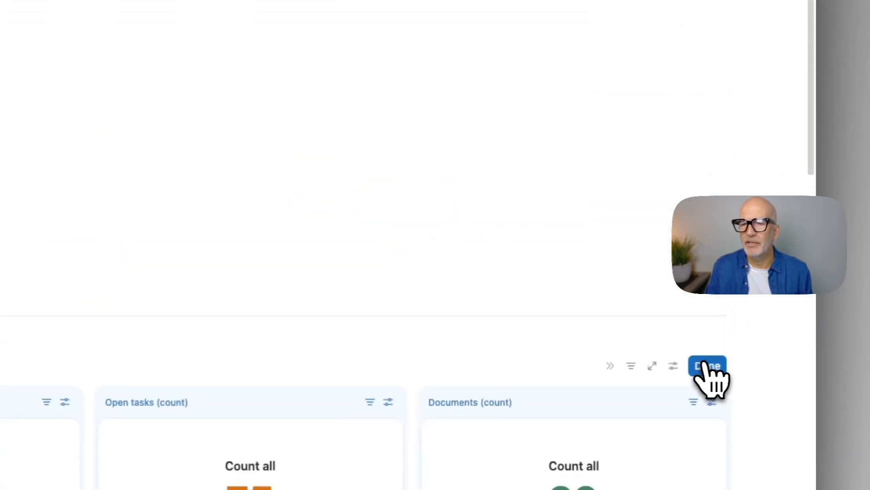
{"action": "left_click", "coordinate": [705, 366]}
Step: Look over the finished dashboard's count tiles, status charts, upcoming tasks, active projects timeline and recent documents gallery
{"action": "scroll", "coordinate": [590, 163], "scroll_direction": "down", "scroll_amount": 12}
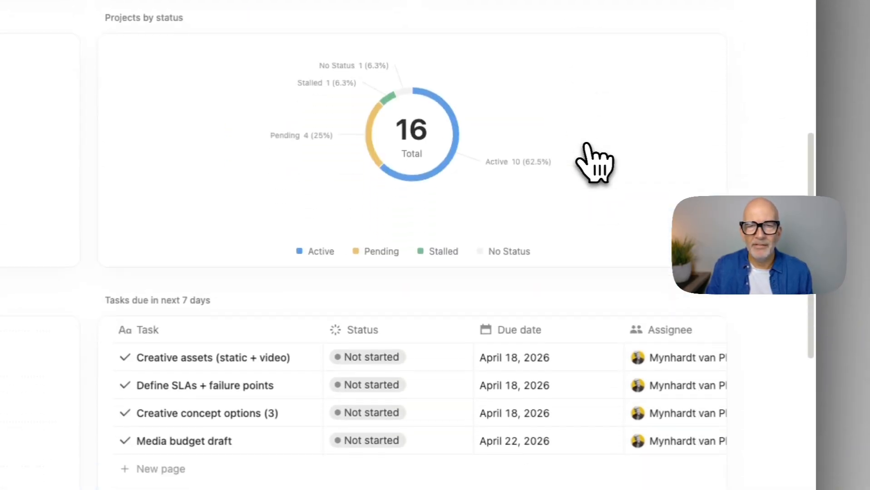
{"action": "scroll", "coordinate": [587, 150], "scroll_direction": "down", "scroll_amount": 5}
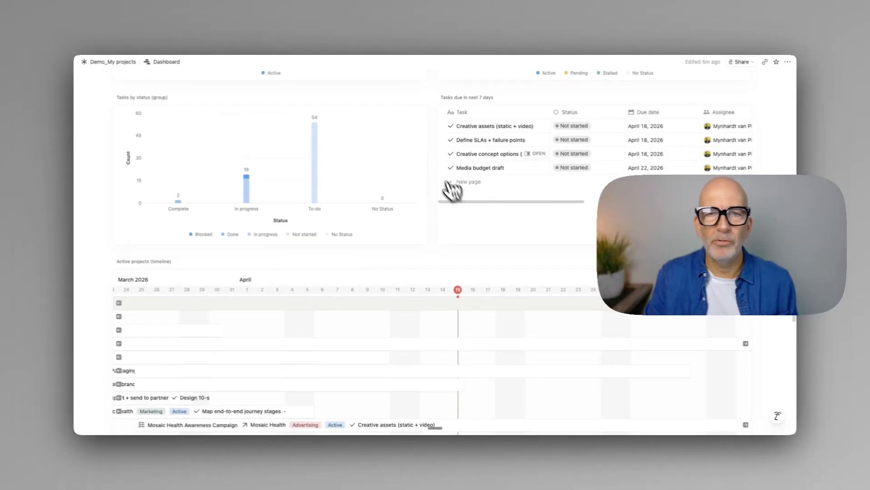
{"action": "scroll", "coordinate": [457, 198], "scroll_direction": "down", "scroll_amount": 10}
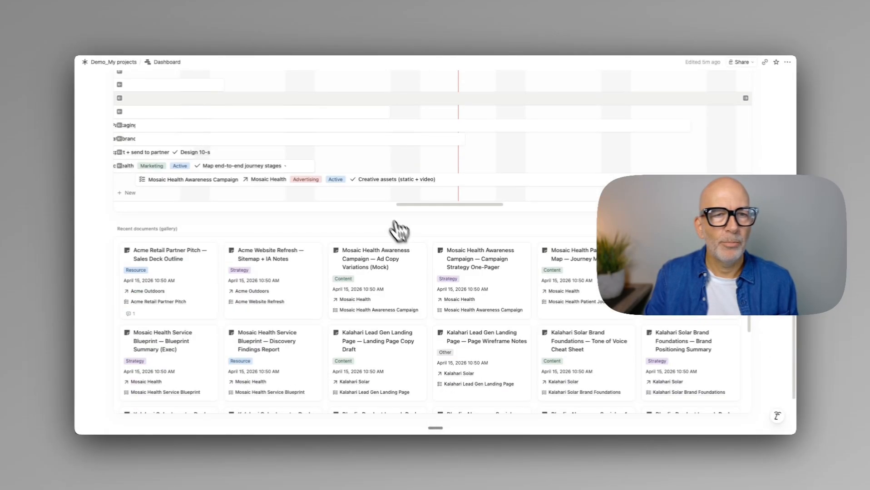
{"action": "scroll", "coordinate": [361, 141], "scroll_direction": "left", "scroll_amount": 5}
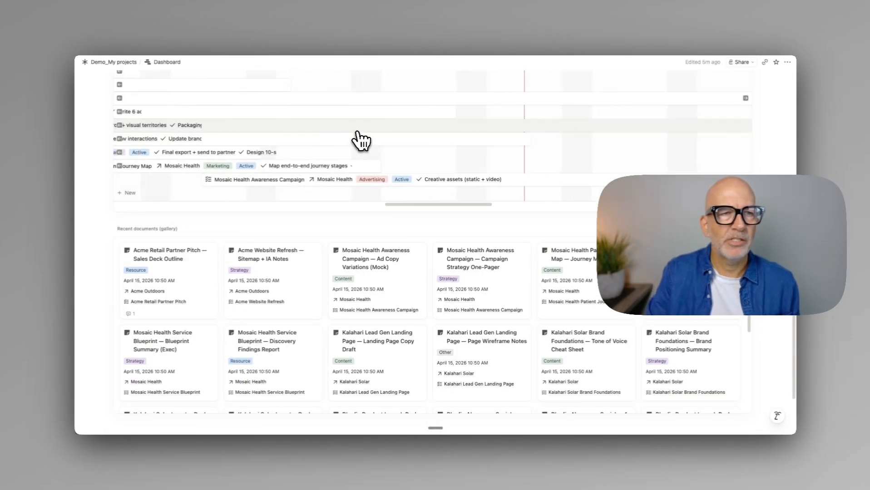
{"action": "scroll", "coordinate": [357, 292], "scroll_direction": "down", "scroll_amount": 6}
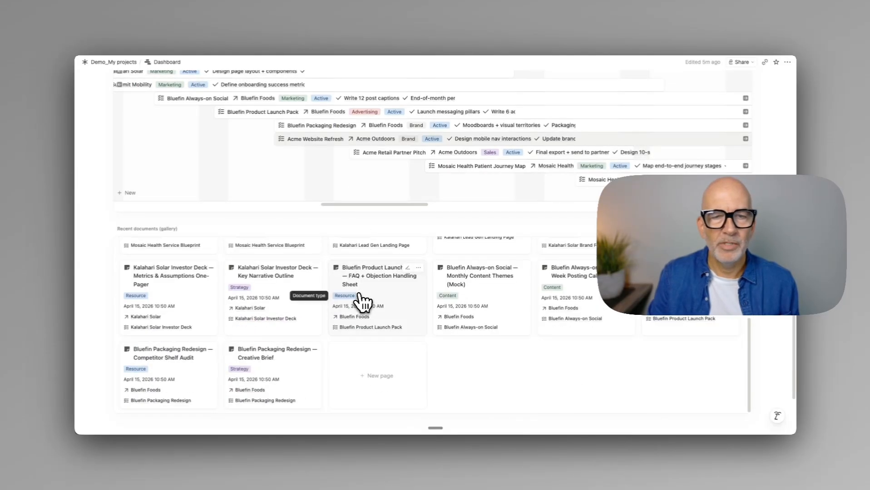
{"action": "scroll", "coordinate": [364, 295], "scroll_direction": "down", "scroll_amount": 4}
{"action": "scroll", "coordinate": [509, 208], "scroll_direction": "up", "scroll_amount": 6}
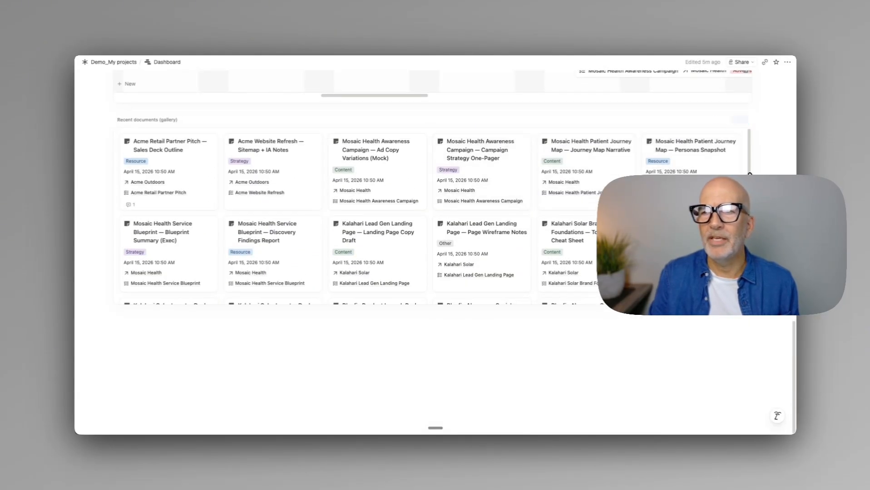
{"action": "scroll", "coordinate": [749, 174], "scroll_direction": "up", "scroll_amount": 10}
{"action": "scroll", "coordinate": [766, 174], "scroll_direction": "up", "scroll_amount": 5}
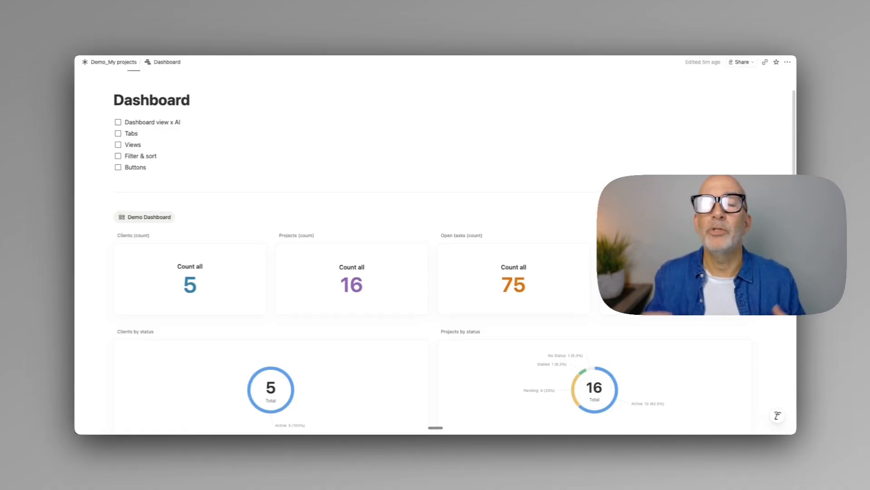
{"action": "scroll", "coordinate": [766, 174], "scroll_direction": "down", "scroll_amount": 2}
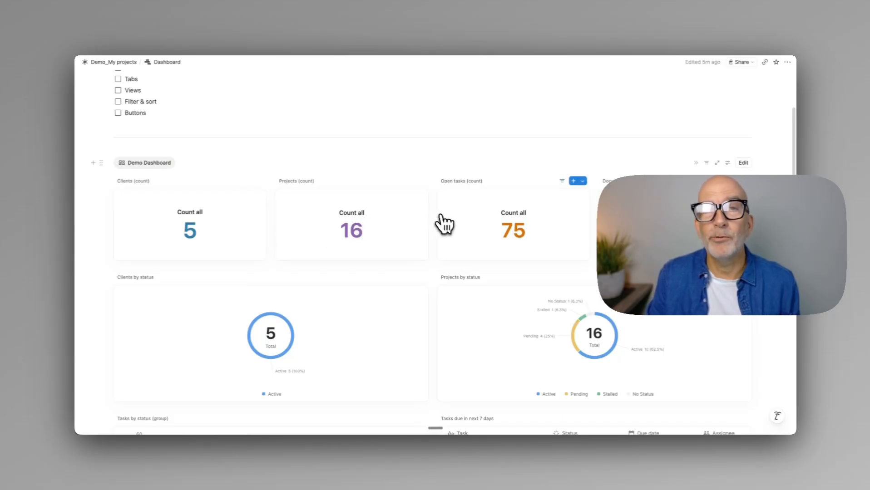
{"action": "scroll", "coordinate": [451, 227], "scroll_direction": "down", "scroll_amount": 5}
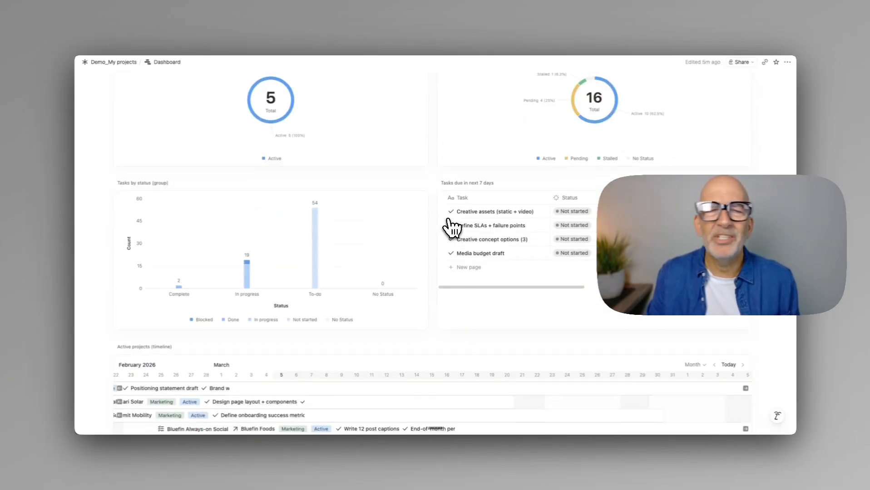
{"action": "scroll", "coordinate": [451, 229], "scroll_direction": "down", "scroll_amount": 1}
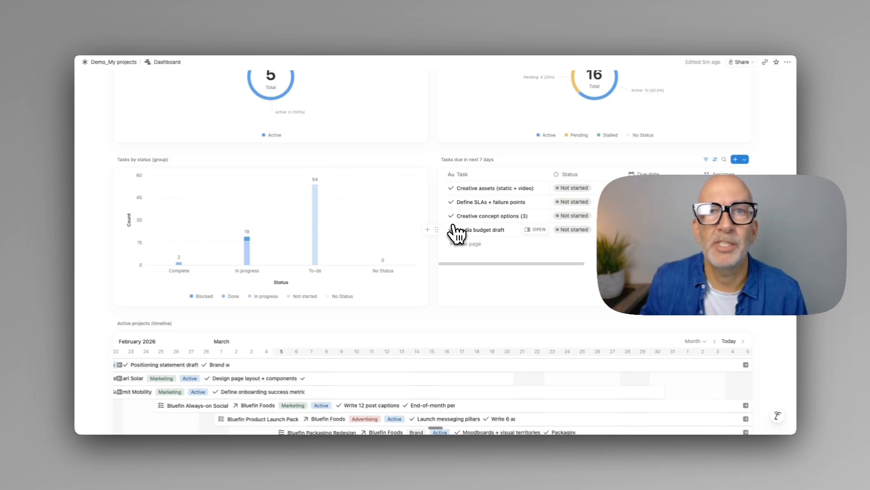
{"action": "scroll", "coordinate": [454, 232], "scroll_direction": "up", "scroll_amount": 8}
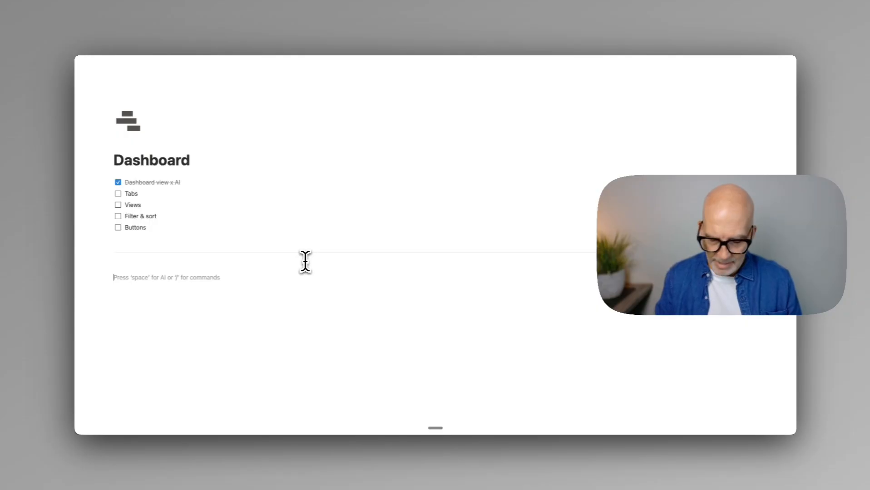
Step: Insert a two-column layout below the divider and add a new gallery view linked to Demo_Clients in its first column
{"action": "type", "text": "/2col"}
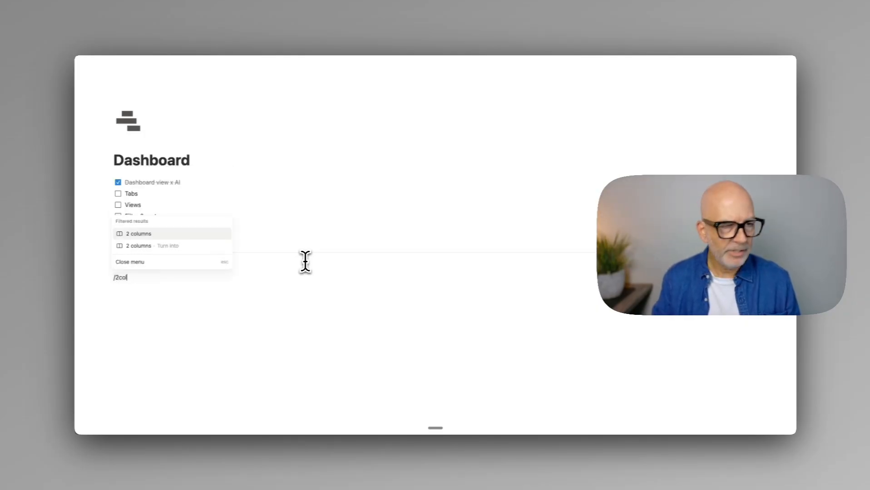
{"action": "key", "text": "Return"}
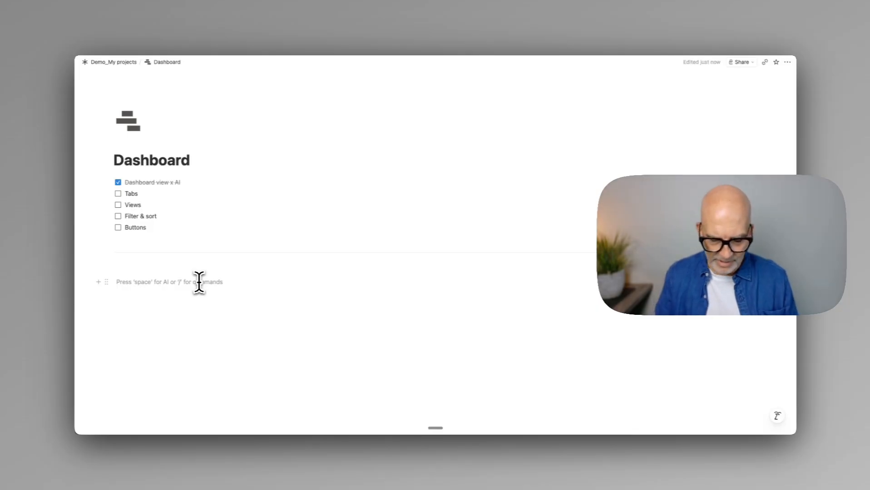
{"action": "type", "text": "/data"}
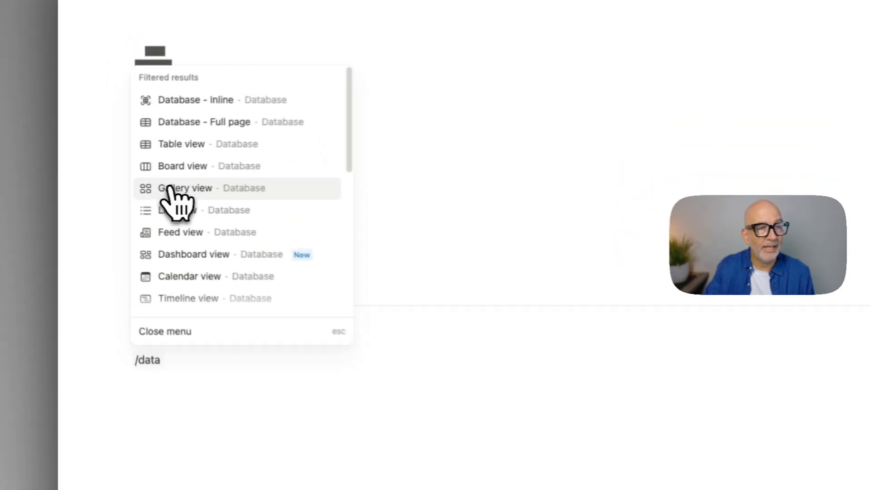
{"action": "left_click", "coordinate": [137, 188]}
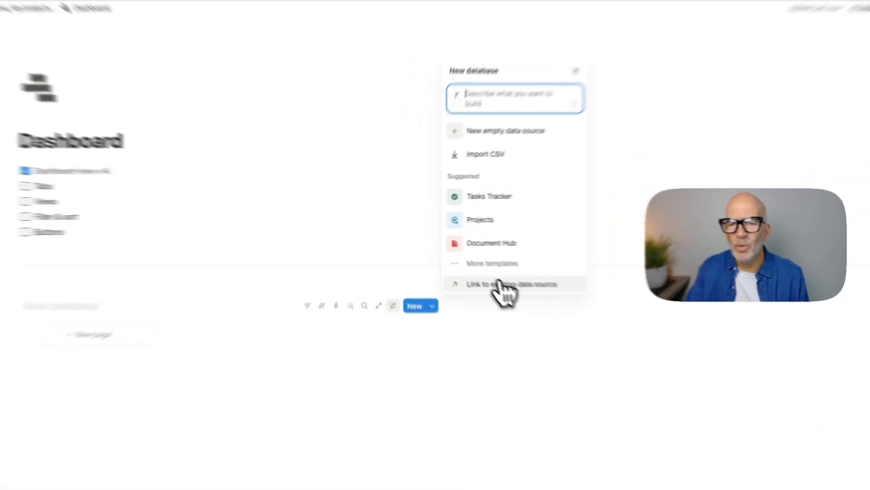
{"action": "left_click", "coordinate": [470, 267]}
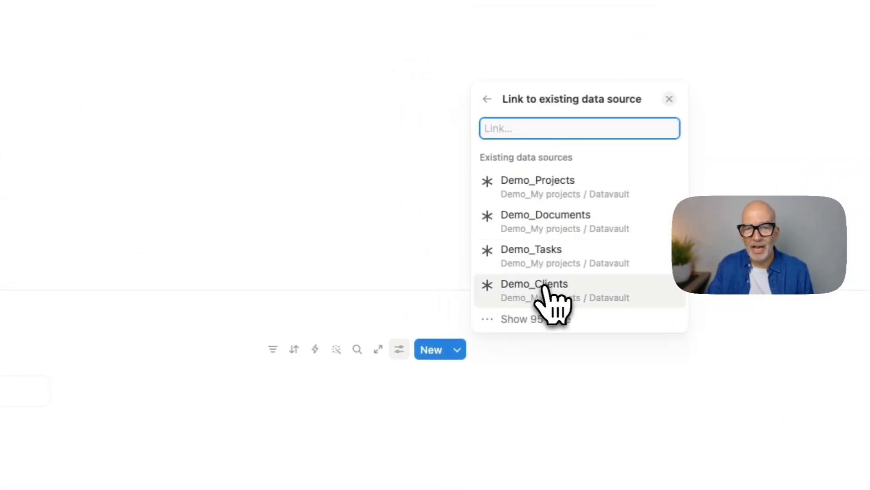
{"action": "left_click", "coordinate": [554, 303]}
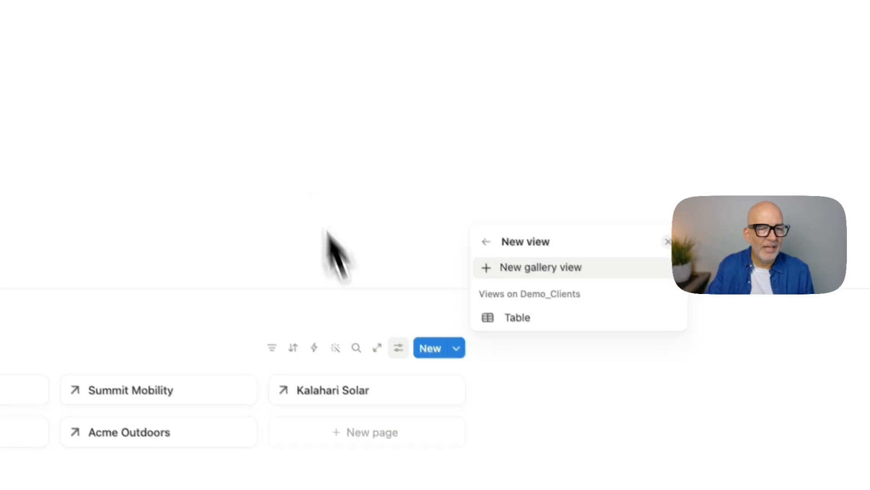
{"action": "left_click", "coordinate": [374, 40]}
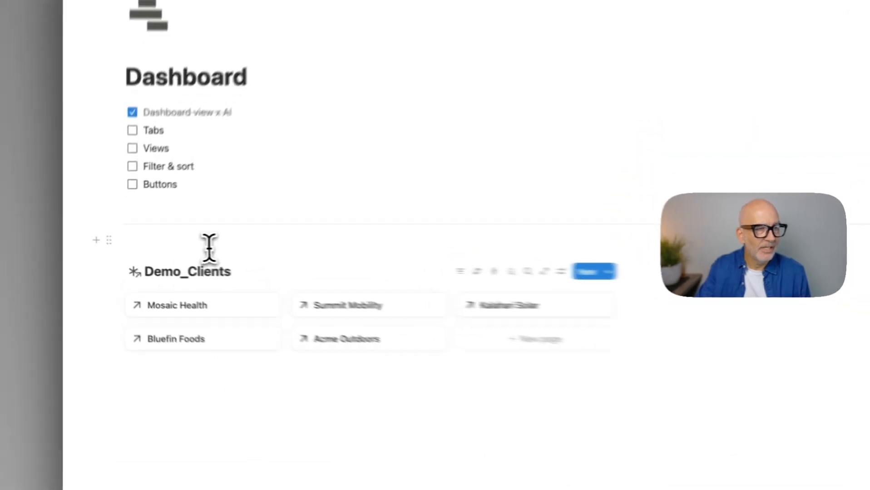
Step: Insert a callout block between the divider and the Demo_Clients gallery, and remove the callout's icon
{"action": "left_click", "coordinate": [209, 247]}
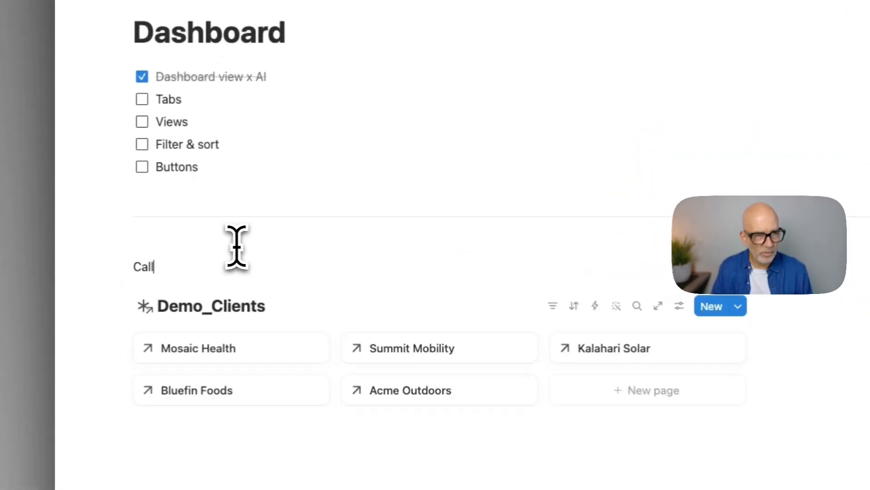
{"action": "key", "text": "BackSpace"}
{"action": "key", "text": "BackSpace"}
{"action": "key", "text": "BackSpace"}
{"action": "key", "text": "BackSpace"}
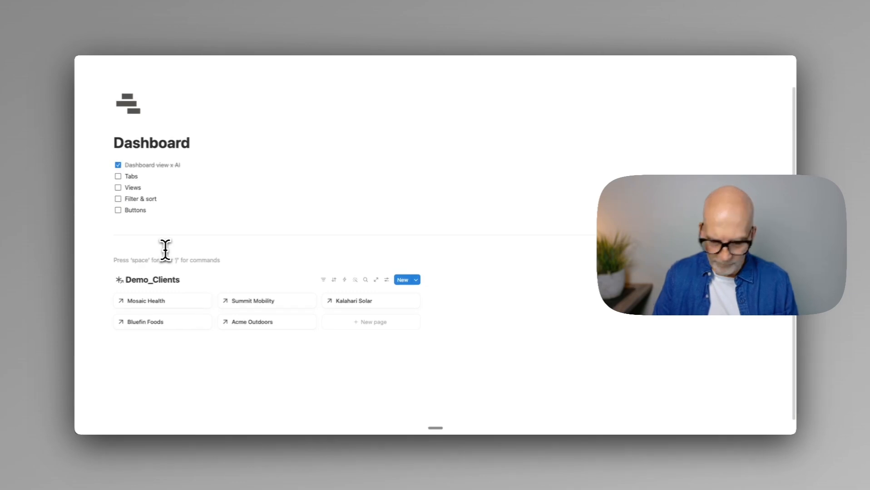
{"action": "type", "text": "/call"}
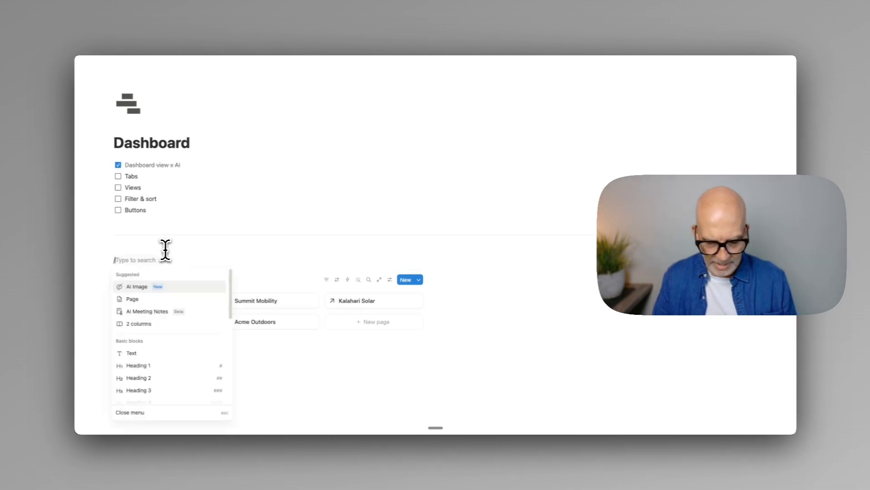
{"action": "left_click", "coordinate": [164, 287]}
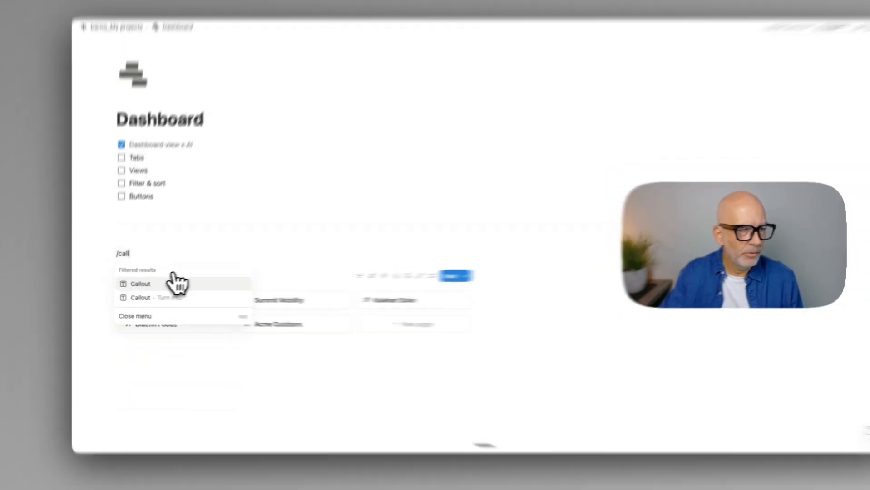
{"action": "left_click", "coordinate": [152, 230]}
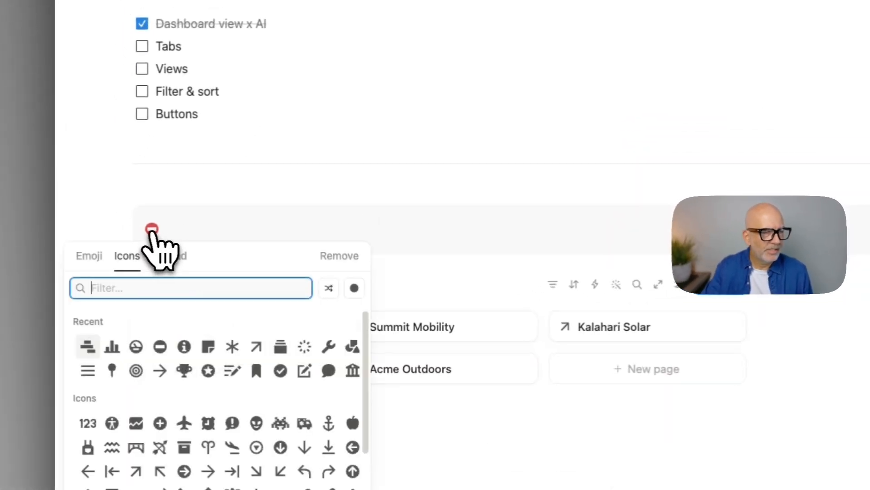
{"action": "left_click", "coordinate": [339, 257]}
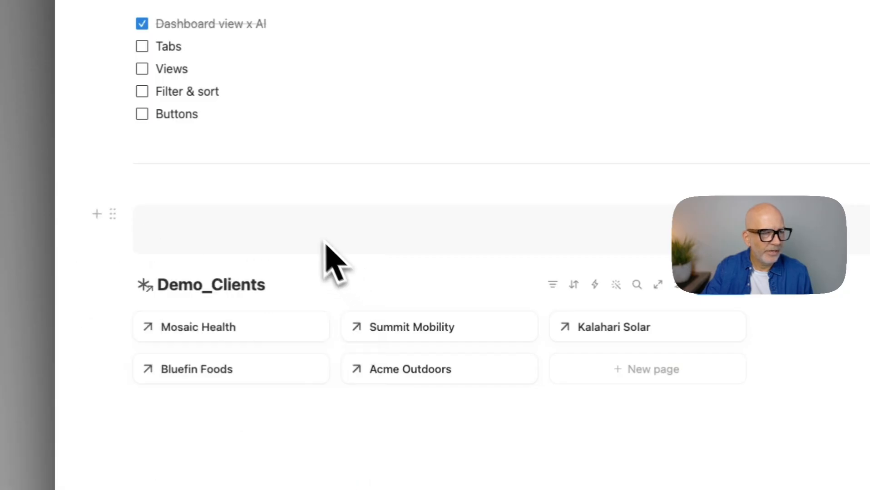
Step: Move the Demo_Clients gallery inside the empty callout and try to reposition the callout on the page
{"action": "scroll", "coordinate": [268, 241], "scroll_direction": "down", "scroll_amount": 3}
{"action": "left_click_drag", "start_coordinate": [108, 223], "coordinate": [182, 197]}
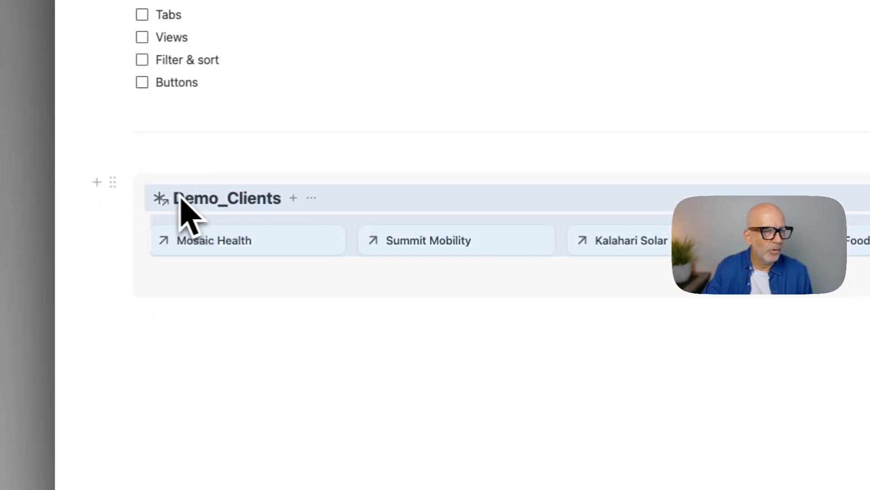
{"action": "left_click_drag", "start_coordinate": [119, 182], "coordinate": [454, 260]}
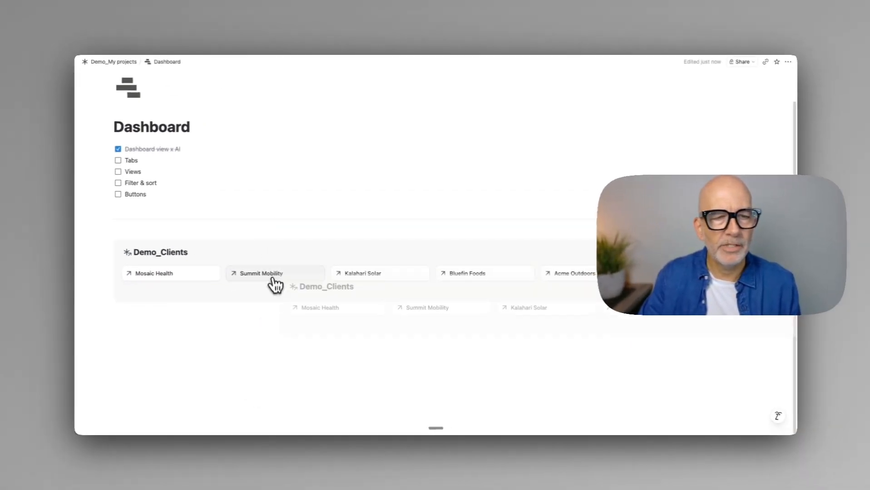
{"action": "left_click_drag", "start_coordinate": [274, 285], "coordinate": [279, 237]}
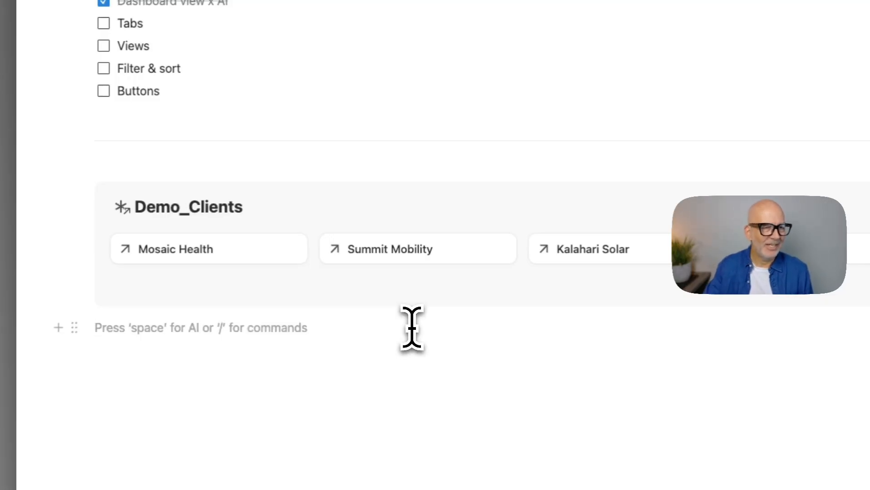
Step: Insert a two-column layout between the divider and the Demo_Clients callout, and move the callout into the first column
{"action": "left_click", "coordinate": [327, 163]}
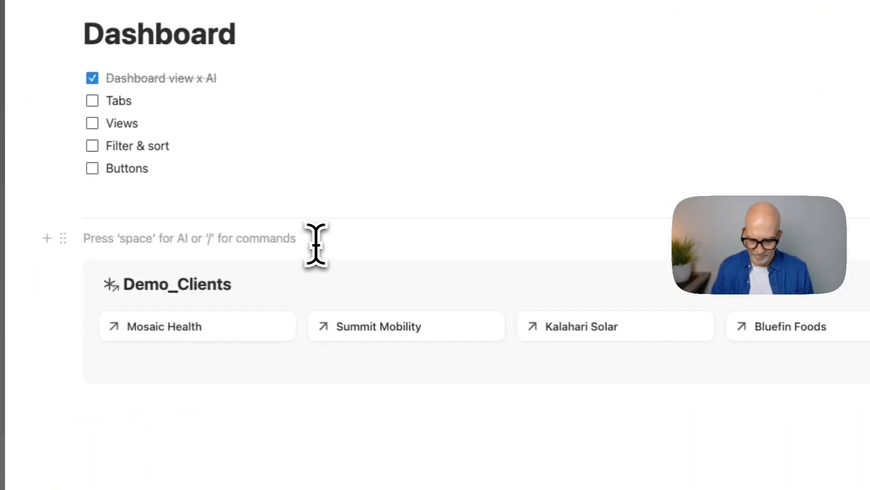
{"action": "key", "text": "Return"}
{"action": "type", "text": "/2col"}
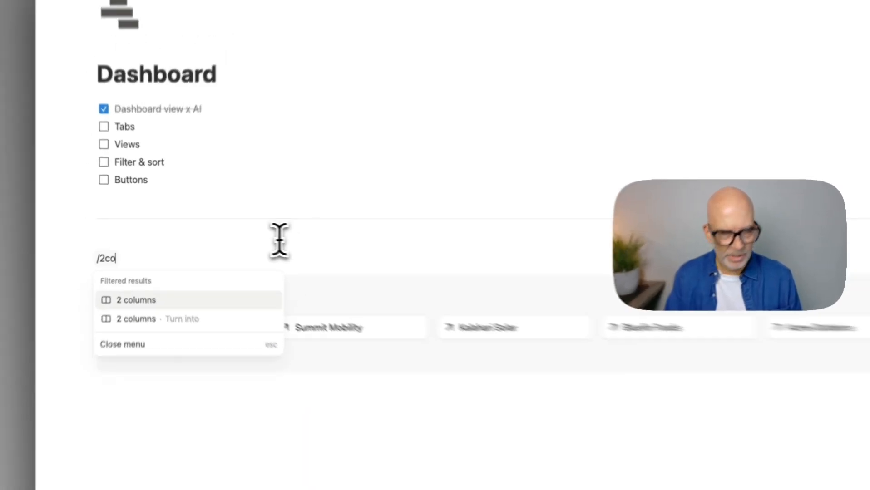
{"action": "key", "text": "Return"}
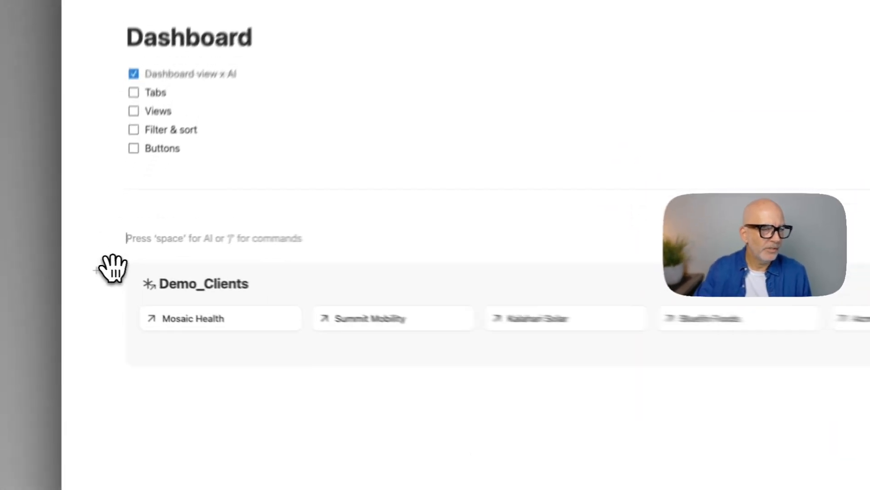
{"action": "left_click_drag", "start_coordinate": [104, 268], "coordinate": [114, 241]}
Step: Insert a Tabs block in the empty second column beside the Demo_Clients callout
{"action": "left_click", "coordinate": [489, 271]}
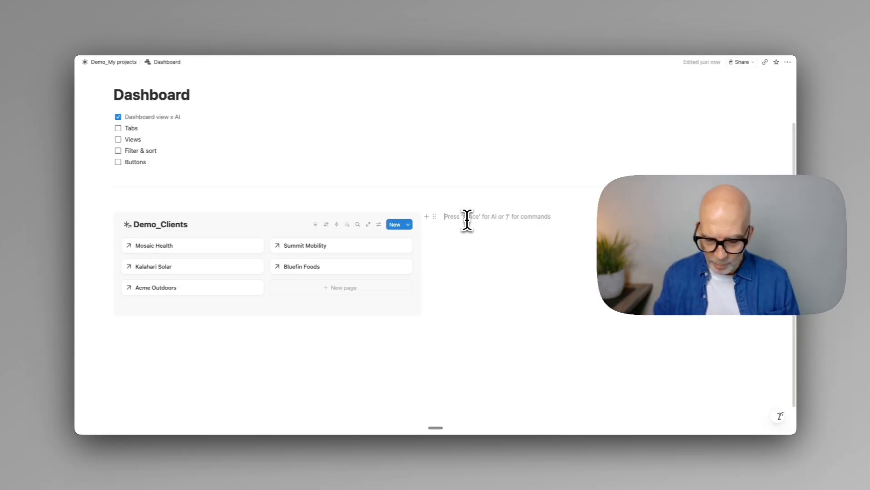
{"action": "type", "text": "/tab"}
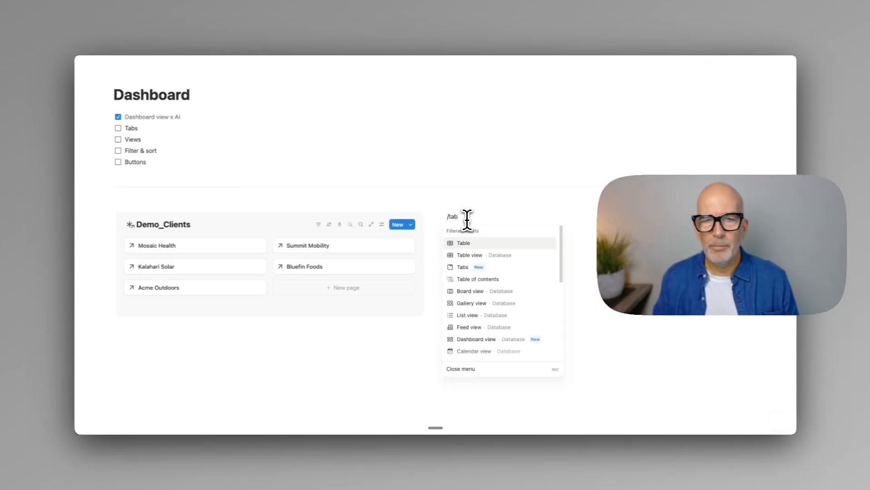
{"action": "key", "text": "Down"}
{"action": "key", "text": "Down"}
{"action": "key", "text": "Return"}
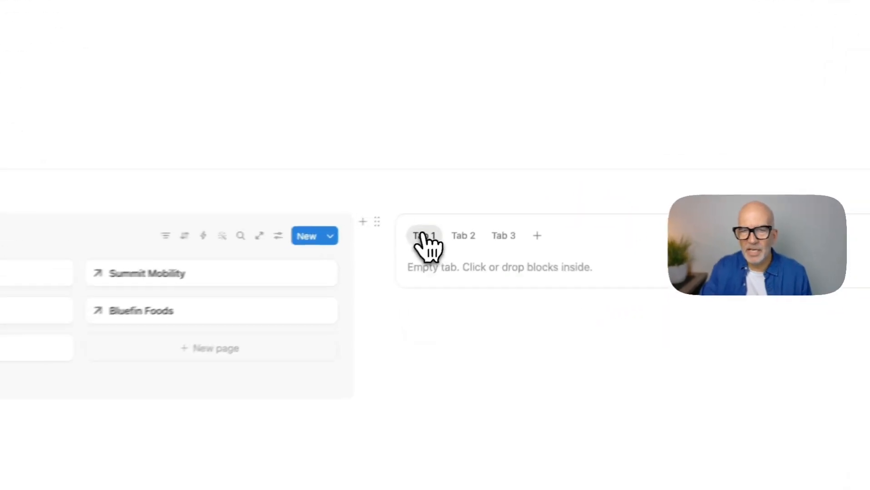
Step: Rename the first tab of the Tabs block to Projects
{"action": "left_click", "coordinate": [460, 224]}
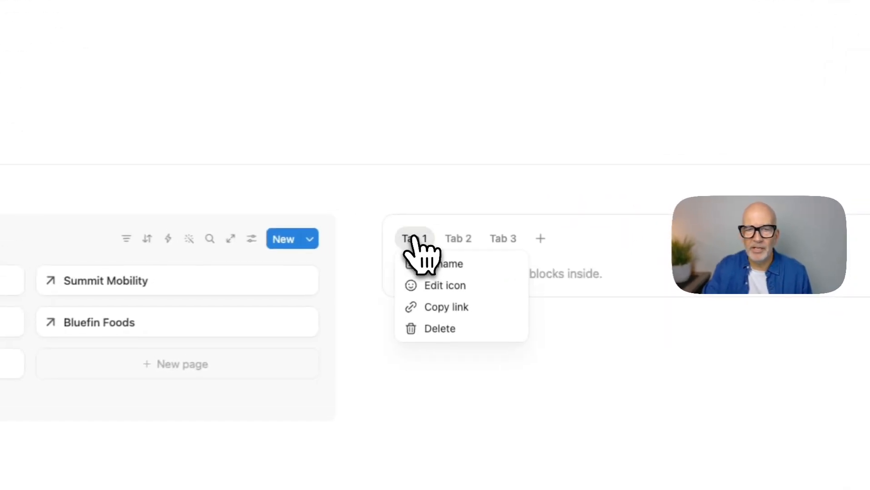
{"action": "left_click", "coordinate": [457, 264]}
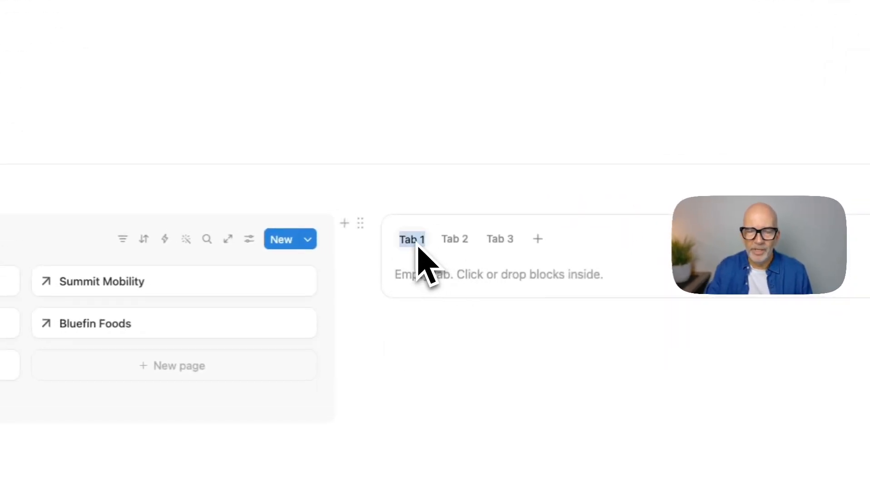
{"action": "type", "text": "Projects"}
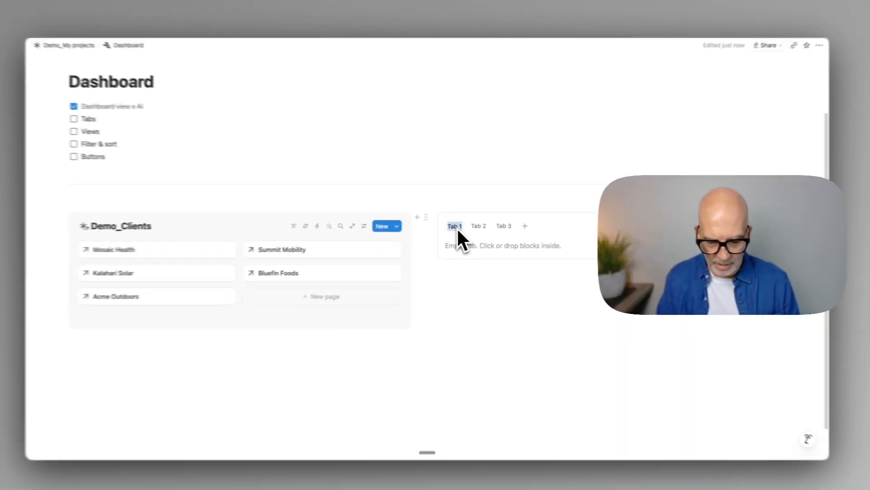
{"action": "key", "text": "Return"}
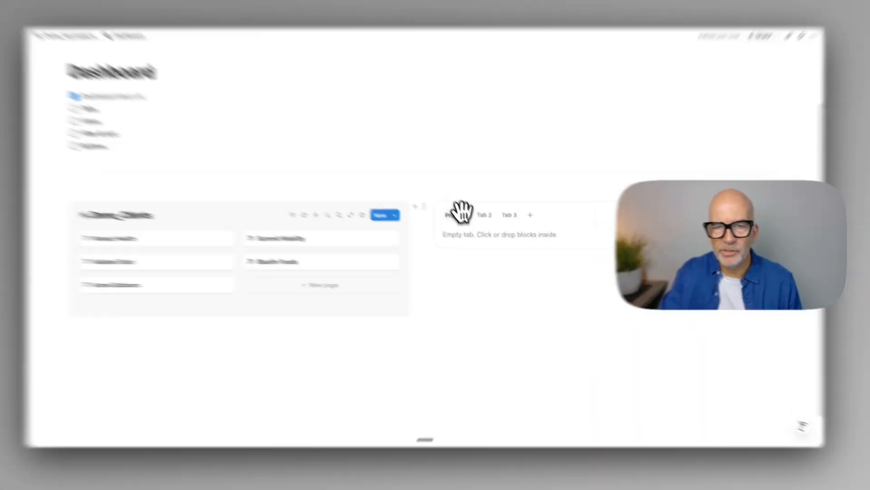
Step: Find a target icon with the search term "targ" and set it as the Projects tab's icon
{"action": "right_click", "coordinate": [464, 224]}
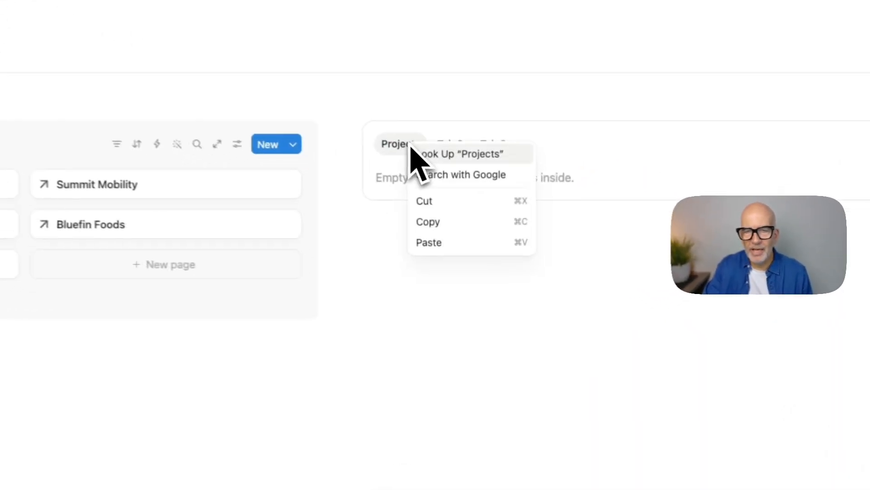
{"action": "left_click", "coordinate": [447, 344]}
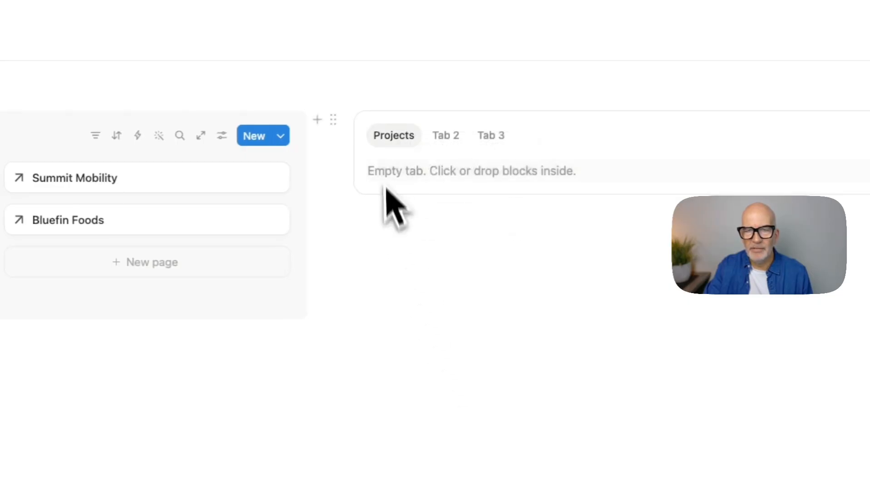
{"action": "left_click", "coordinate": [394, 144]}
{"action": "left_click", "coordinate": [420, 185]}
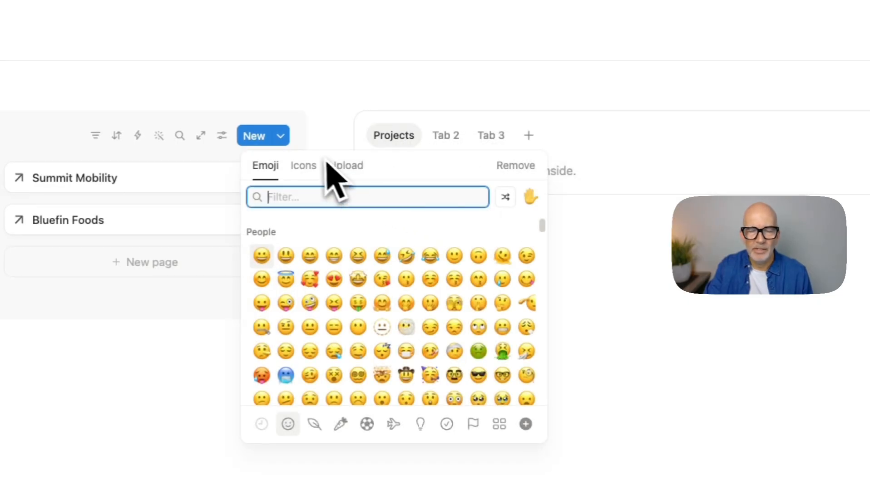
{"action": "left_click", "coordinate": [303, 166]}
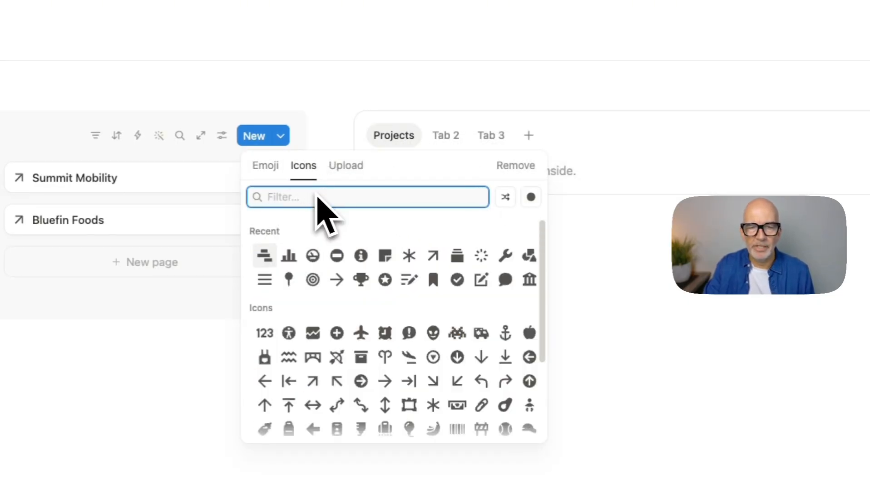
{"action": "type", "text": "tar"}
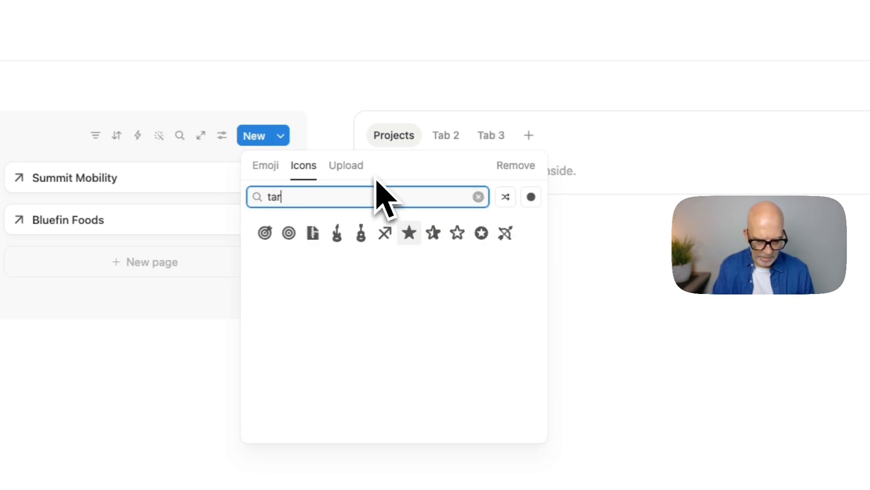
{"action": "type", "text": "g"}
{"action": "left_click", "coordinate": [289, 234]}
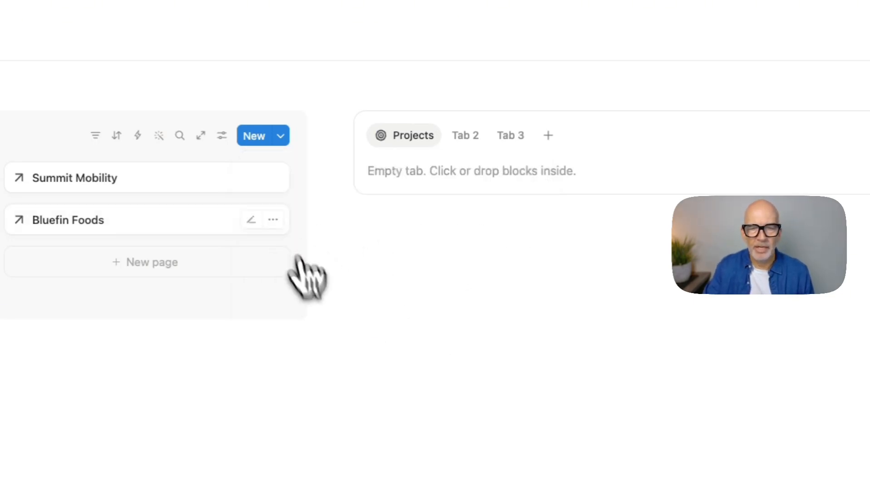
Step: Rename the second tab of the Tabs block to Tasks
{"action": "left_click", "coordinate": [472, 140]}
{"action": "left_click", "coordinate": [474, 141]}
{"action": "left_click", "coordinate": [488, 162]}
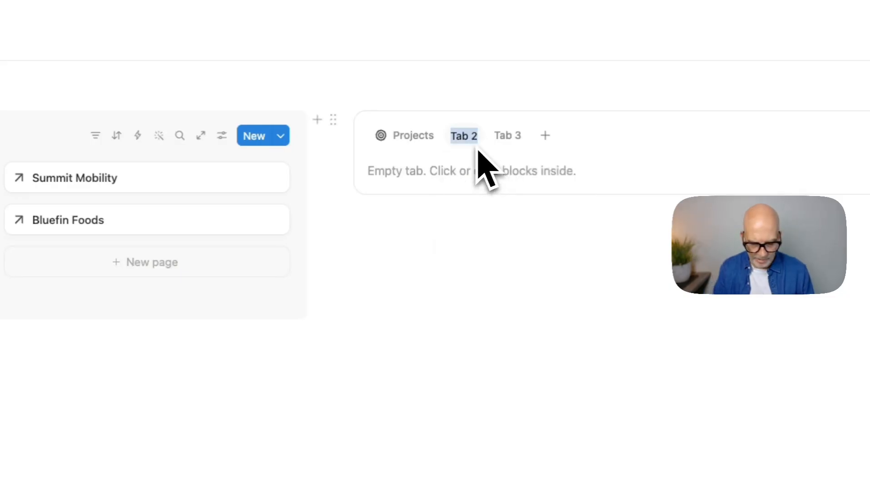
{"action": "left_click", "coordinate": [536, 283]}
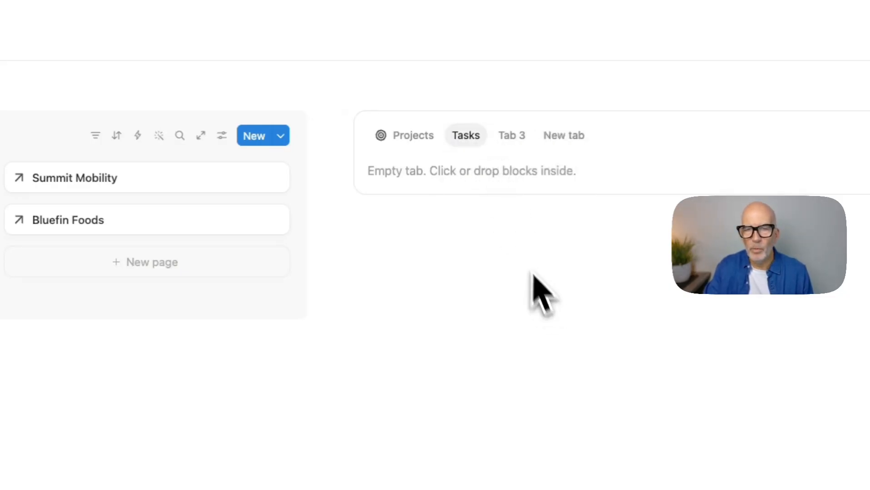
Step: Set the circled checkmark from the recent icons as the Tasks tab's icon
{"action": "left_click", "coordinate": [481, 143]}
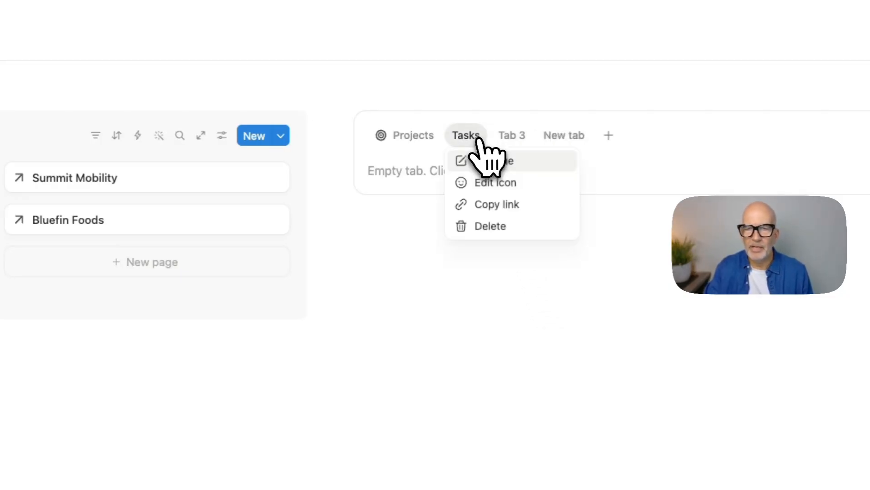
{"action": "left_click", "coordinate": [504, 182]}
{"action": "left_click", "coordinate": [377, 167]}
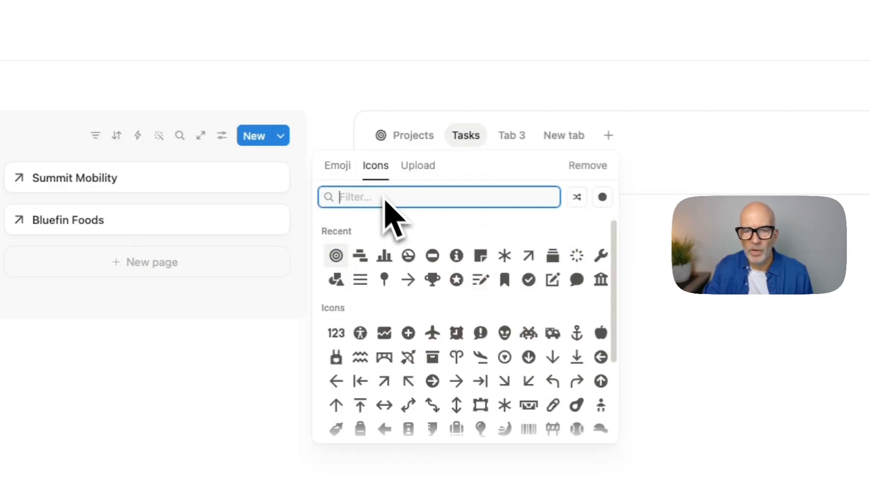
{"action": "left_click", "coordinate": [528, 280]}
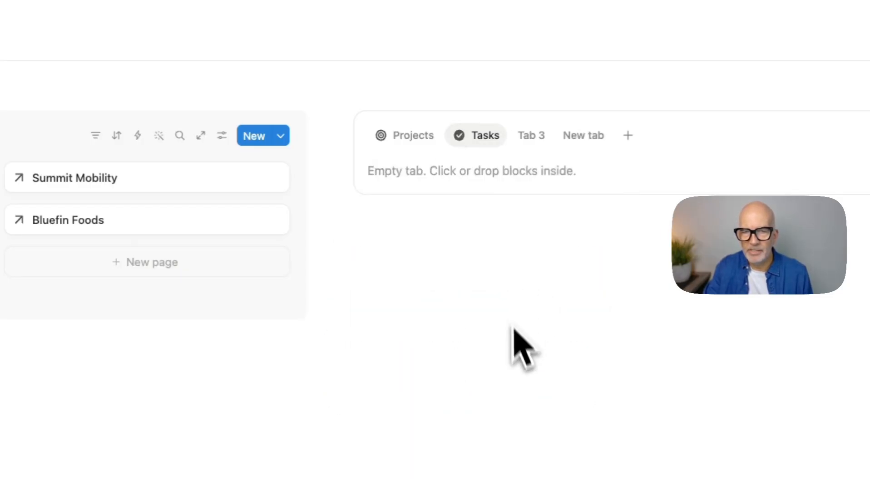
Step: Rename the third tab of the Tabs block to Documents
{"action": "left_click", "coordinate": [427, 154]}
{"action": "left_click", "coordinate": [390, 164]}
{"action": "left_click", "coordinate": [399, 184]}
{"action": "type", "text": "Docuemnts"}
{"action": "key", "text": "BackSpace"}
{"action": "key", "text": "BackSpace"}
{"action": "key", "text": "BackSpace"}
{"action": "key", "text": "BackSpace"}
{"action": "key", "text": "BackSpace"}
{"action": "key", "text": "BackSpace"}
{"action": "key", "text": "BackSpace"}
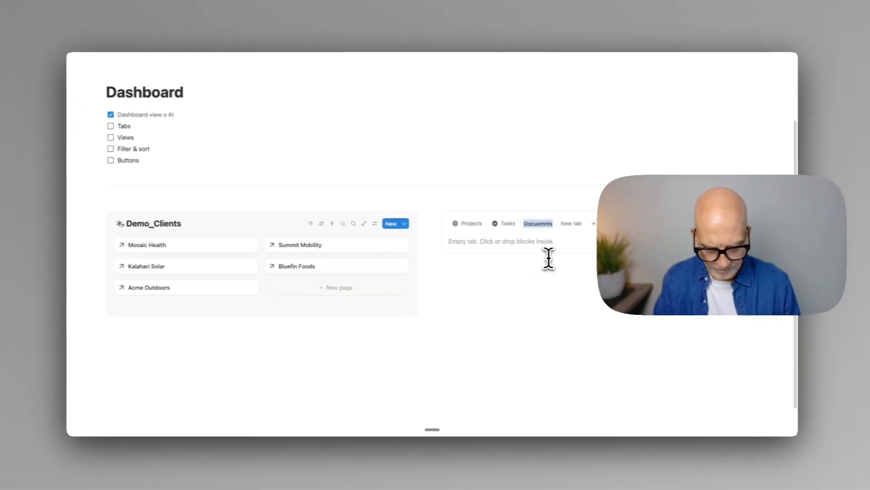
{"action": "type", "text": "cu"}
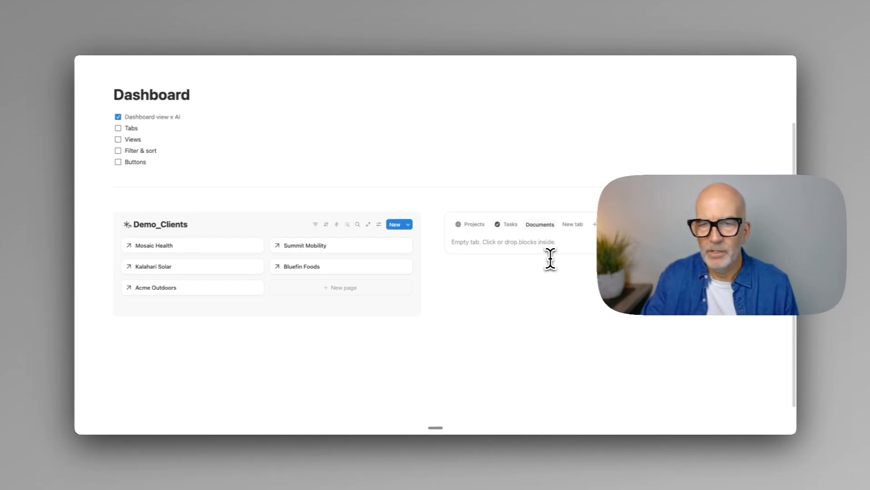
{"action": "type", "text": "ments"}
{"action": "key", "text": "Return"}
Step: Set the folded-corner note icon from the recent icons as the Documents tab's icon
{"action": "left_click", "coordinate": [547, 227]}
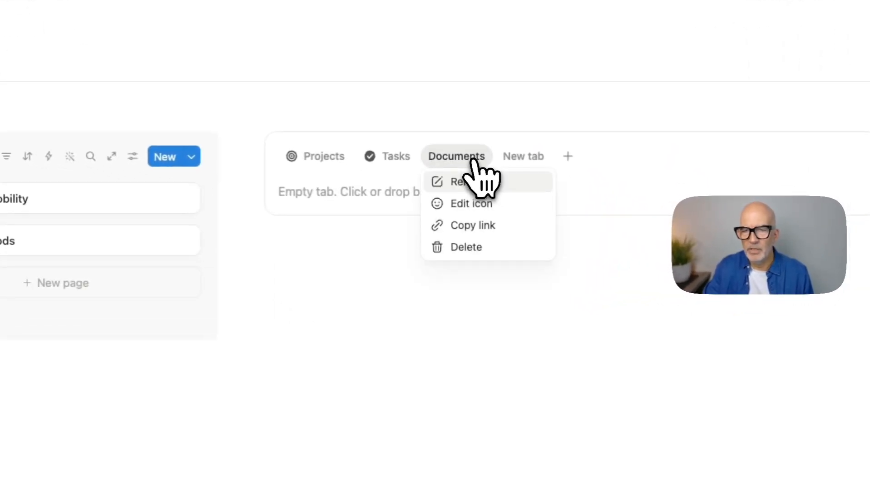
{"action": "left_click", "coordinate": [482, 204]}
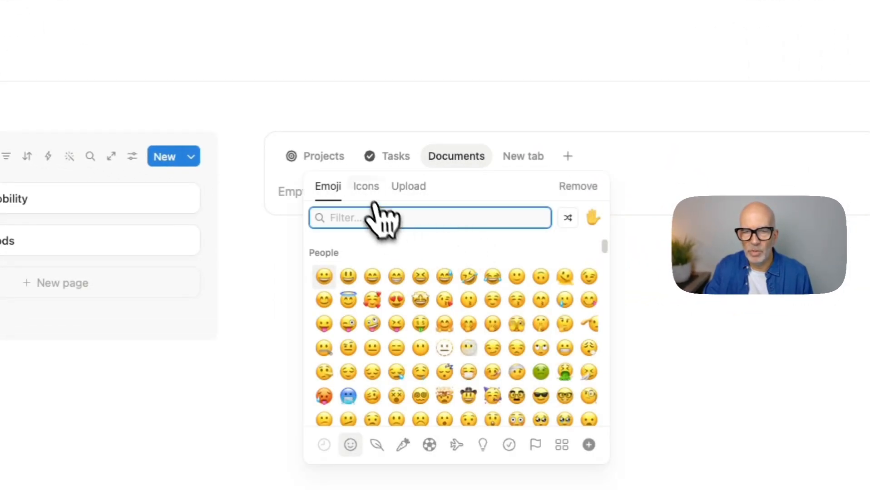
{"action": "left_click", "coordinate": [366, 186]}
{"action": "left_click", "coordinate": [496, 276]}
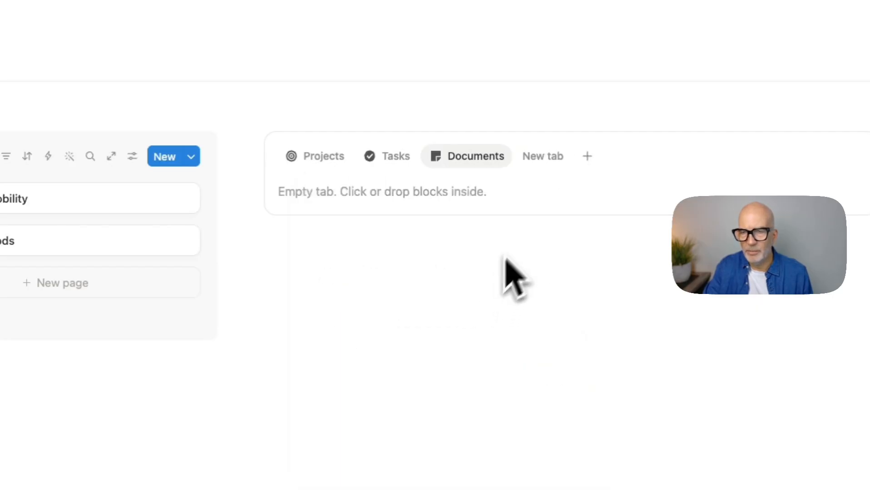
Step: Delete the unused fourth tab of the Tabs block and step through the Projects, Tasks and Documents tabs
{"action": "left_click", "coordinate": [548, 172]}
{"action": "left_click", "coordinate": [551, 169]}
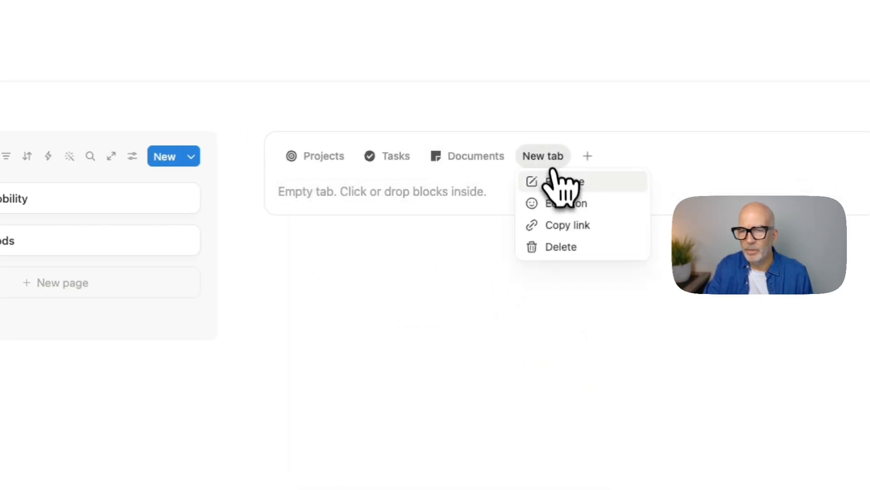
{"action": "left_click", "coordinate": [561, 247]}
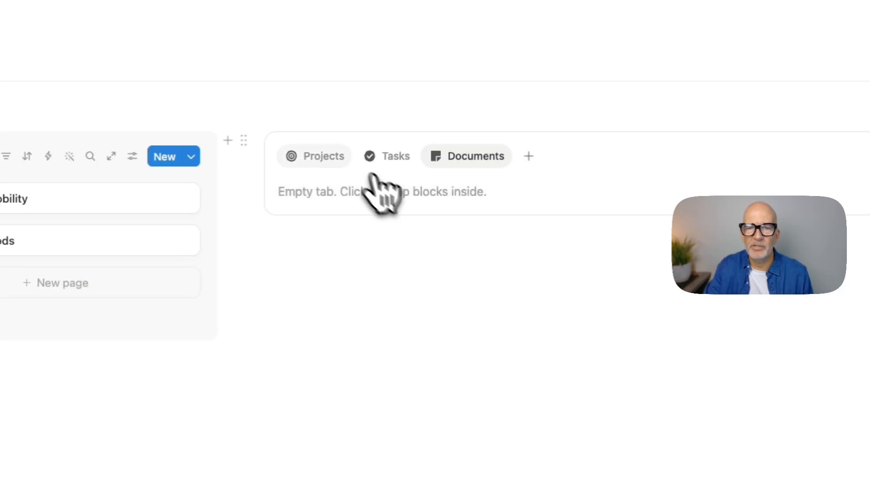
{"action": "left_click", "coordinate": [336, 159]}
{"action": "left_click", "coordinate": [404, 160]}
{"action": "left_click", "coordinate": [456, 159]}
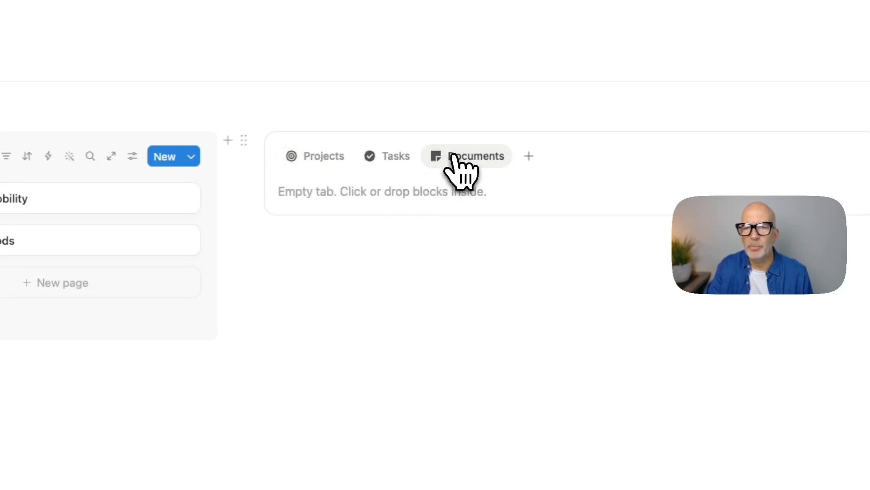
Step: Insert a Timeline view database in the Projects tab, linked to the existing Demo_Projects data source, and close its view settings
{"action": "left_click", "coordinate": [334, 158]}
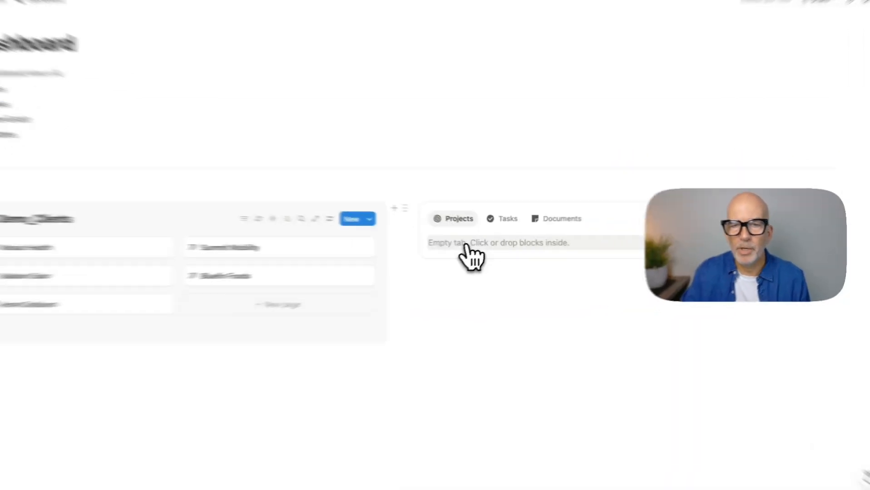
{"action": "left_click", "coordinate": [479, 244]}
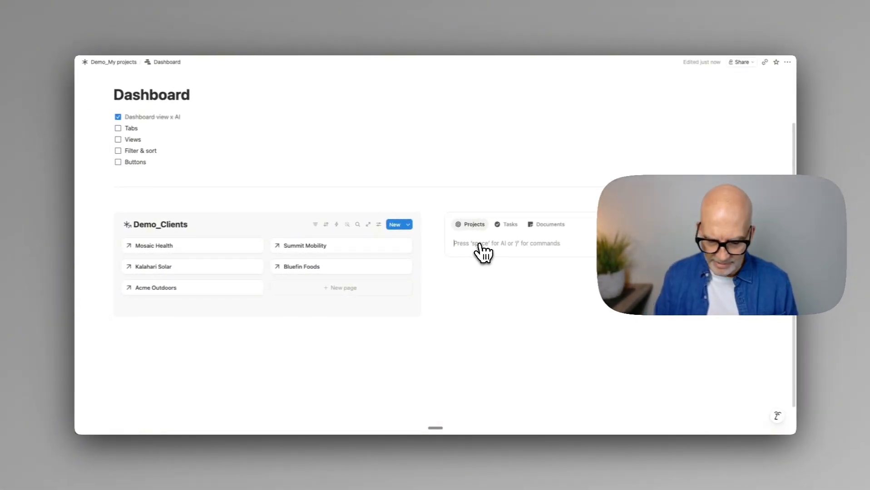
{"action": "type", "text": "/data"}
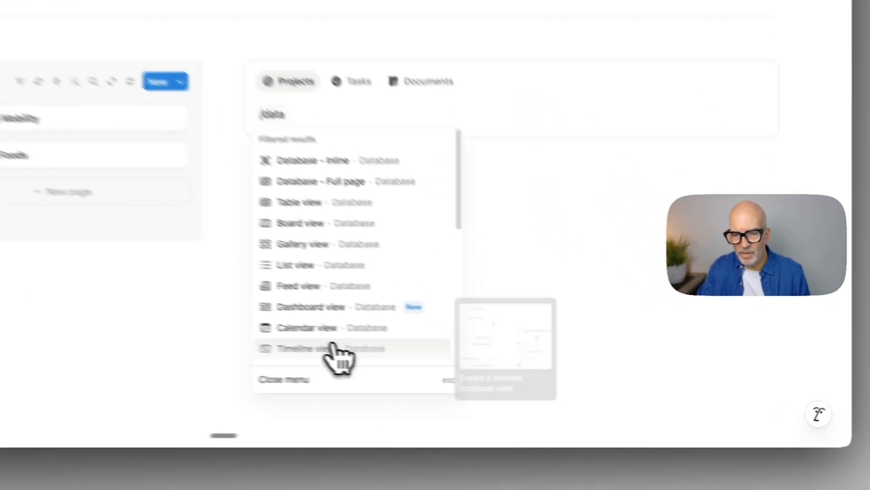
{"action": "left_click", "coordinate": [334, 349]}
{"action": "left_click", "coordinate": [681, 400]}
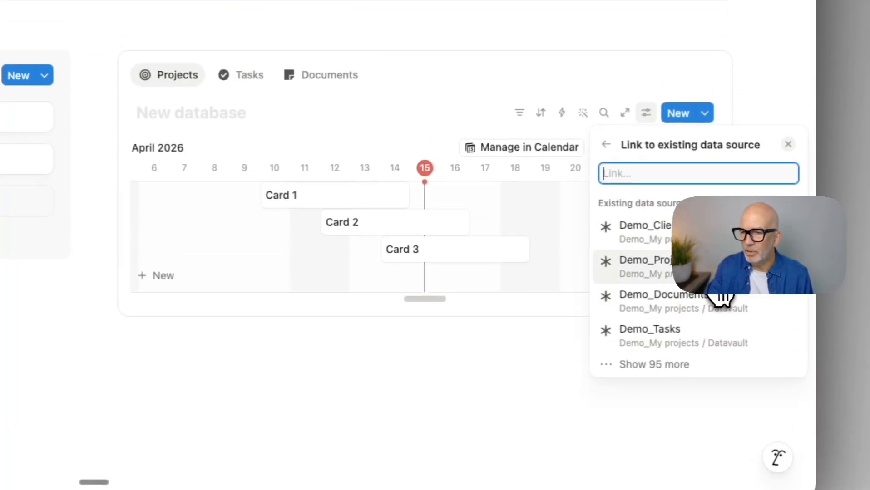
{"action": "left_click", "coordinate": [716, 271]}
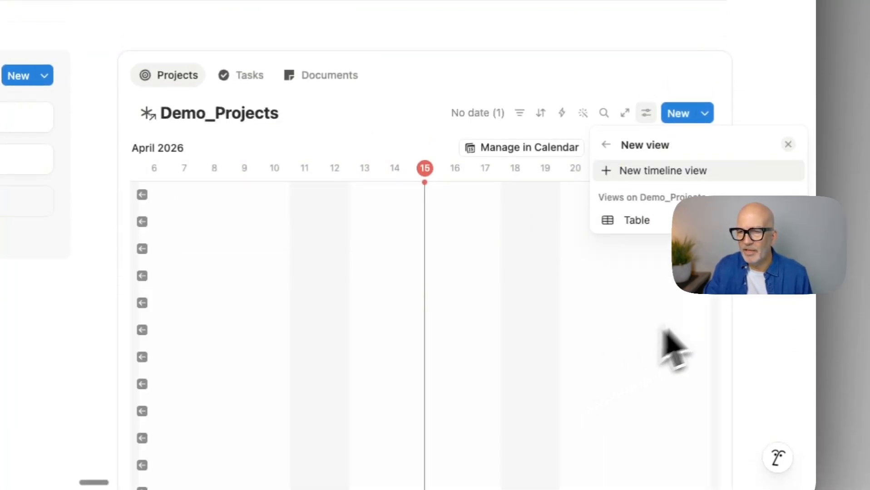
{"action": "left_click", "coordinate": [795, 160]}
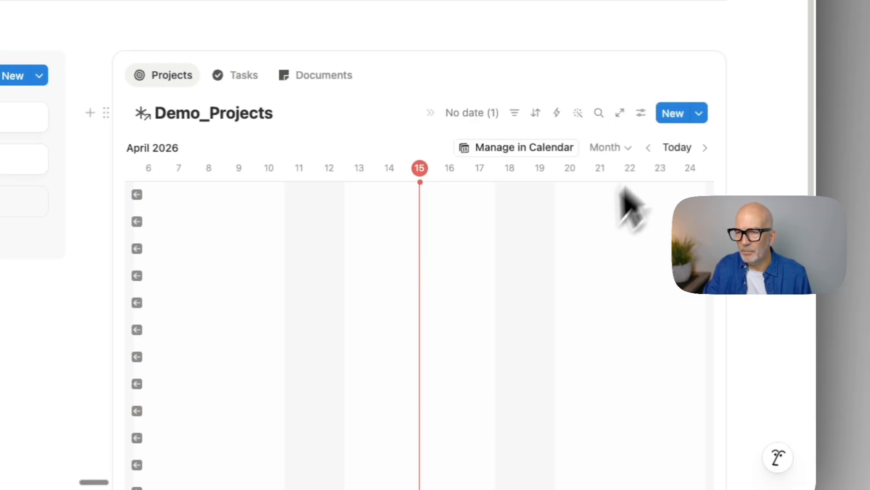
Step: Set the Demo_Projects timeline to the Quarter scale, jump to today and browse the earlier projects
{"action": "scroll", "coordinate": [532, 304], "scroll_direction": "down", "scroll_amount": 5}
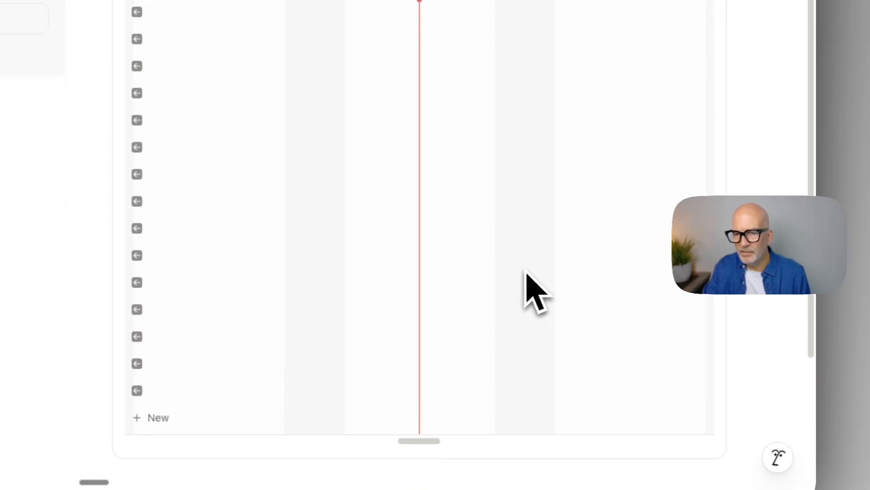
{"action": "scroll", "coordinate": [417, 187], "scroll_direction": "left", "scroll_amount": 18}
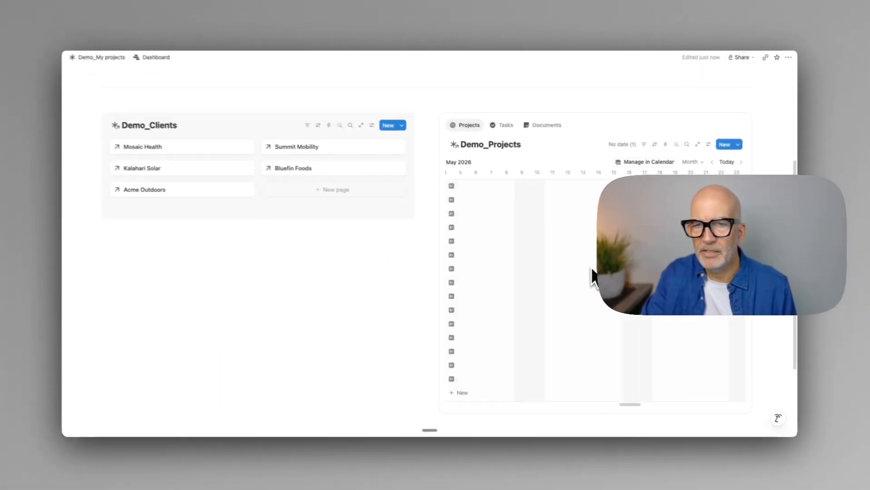
{"action": "scroll", "coordinate": [595, 277], "scroll_direction": "left", "scroll_amount": 15}
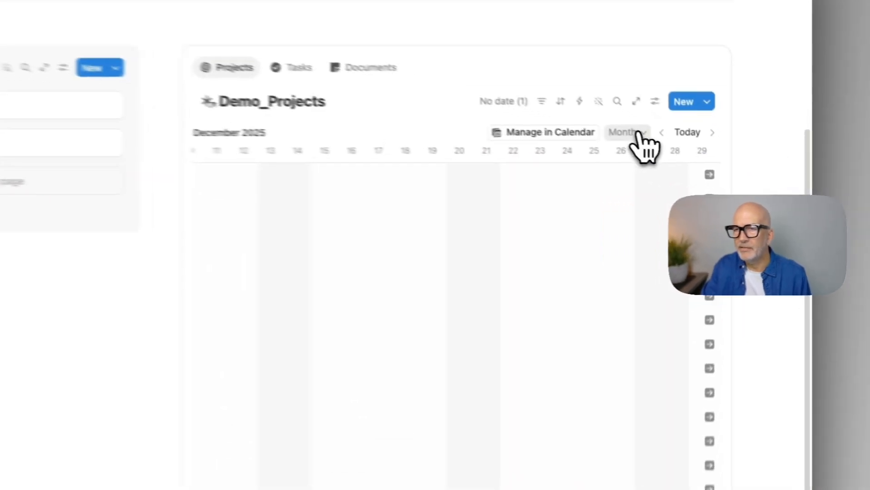
{"action": "left_click", "coordinate": [692, 166]}
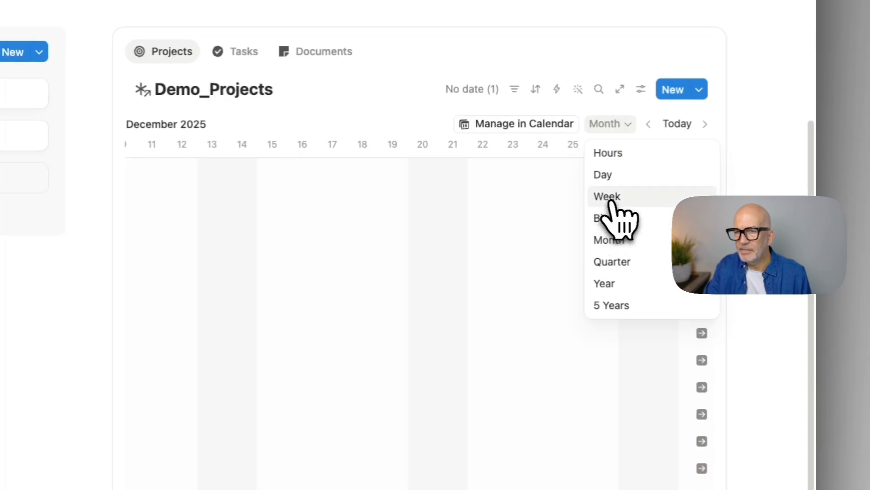
{"action": "left_click", "coordinate": [612, 263]}
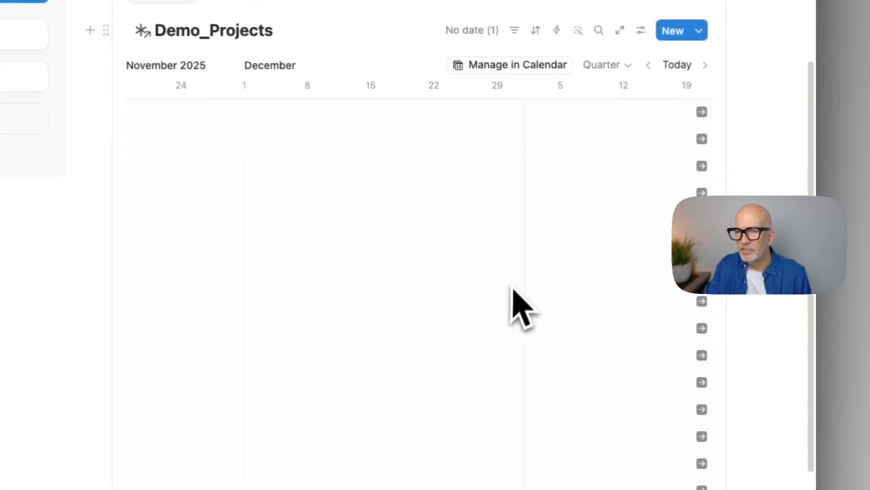
{"action": "left_click", "coordinate": [677, 65]}
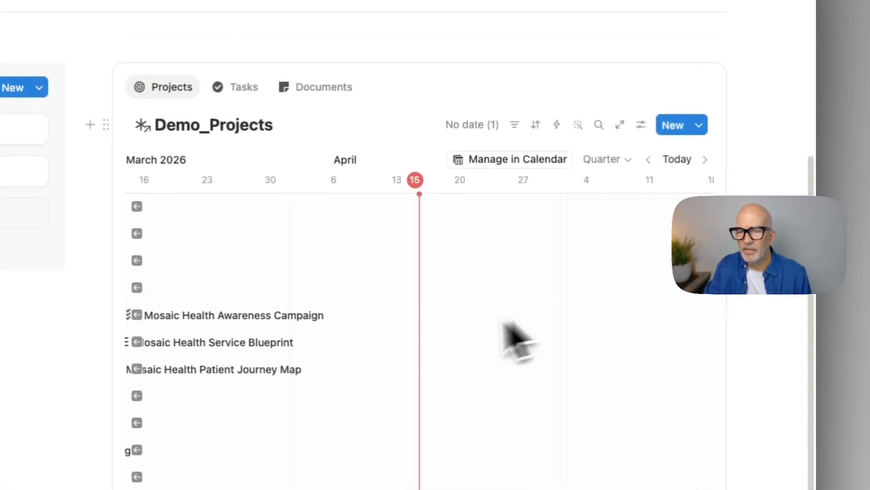
{"action": "scroll", "coordinate": [379, 336], "scroll_direction": "left", "scroll_amount": 5}
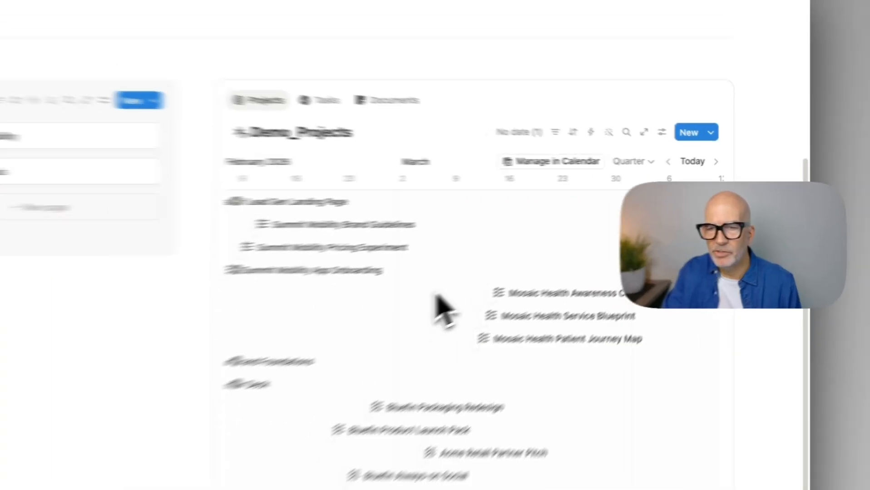
{"action": "scroll", "coordinate": [420, 301], "scroll_direction": "left", "scroll_amount": 3}
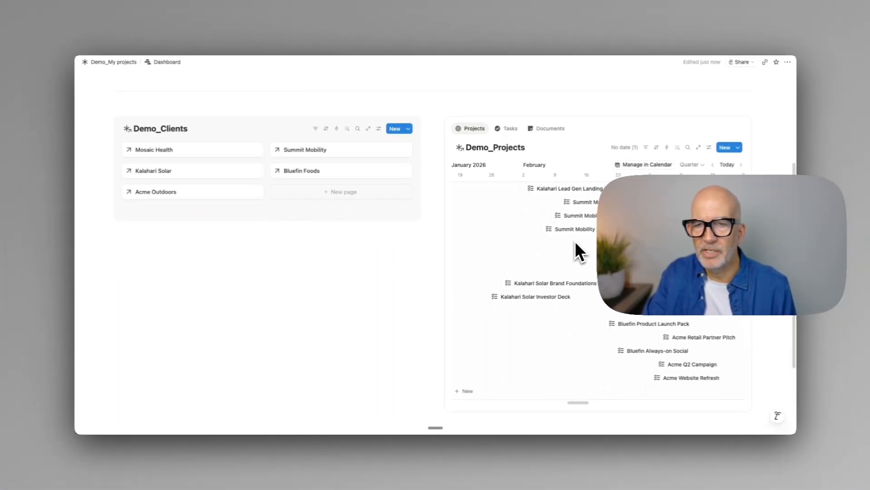
{"action": "scroll", "coordinate": [575, 241], "scroll_direction": "left", "scroll_amount": 2}
{"action": "scroll", "coordinate": [574, 241], "scroll_direction": "right", "scroll_amount": 3}
{"action": "scroll", "coordinate": [574, 241], "scroll_direction": "right", "scroll_amount": 1}
{"action": "scroll", "coordinate": [575, 242], "scroll_direction": "left", "scroll_amount": 1}
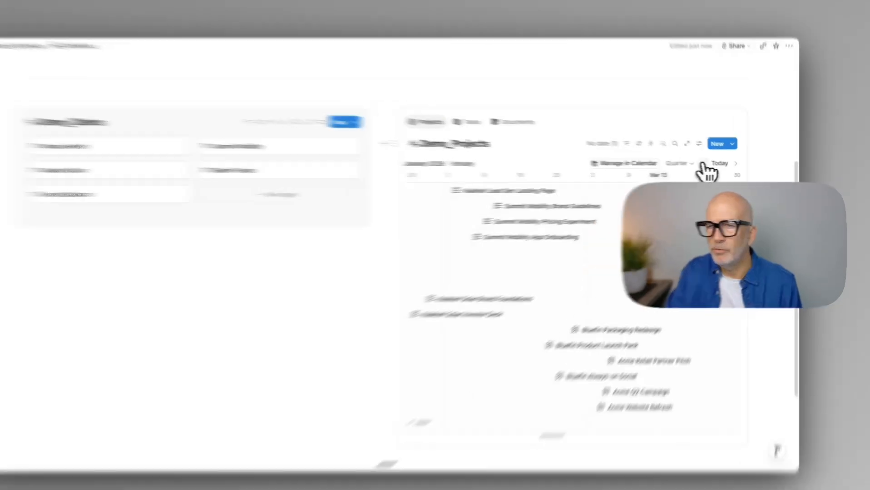
Step: Set the Demo_Projects timeline to the Week scale, jump to today and go back to the March 2026 projects
{"action": "left_click", "coordinate": [694, 165]}
{"action": "left_click", "coordinate": [690, 201]}
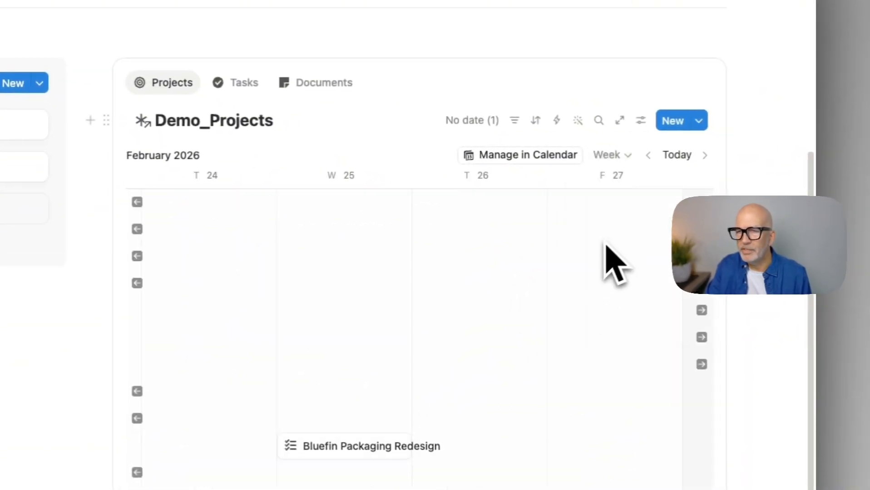
{"action": "left_click", "coordinate": [679, 152]}
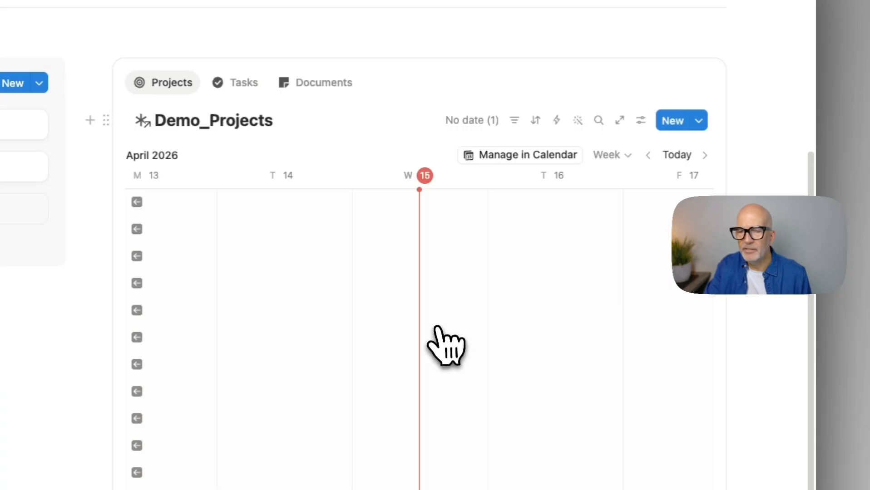
{"action": "scroll", "coordinate": [447, 345], "scroll_direction": "left", "scroll_amount": 5}
{"action": "scroll", "coordinate": [447, 346], "scroll_direction": "left", "scroll_amount": 5}
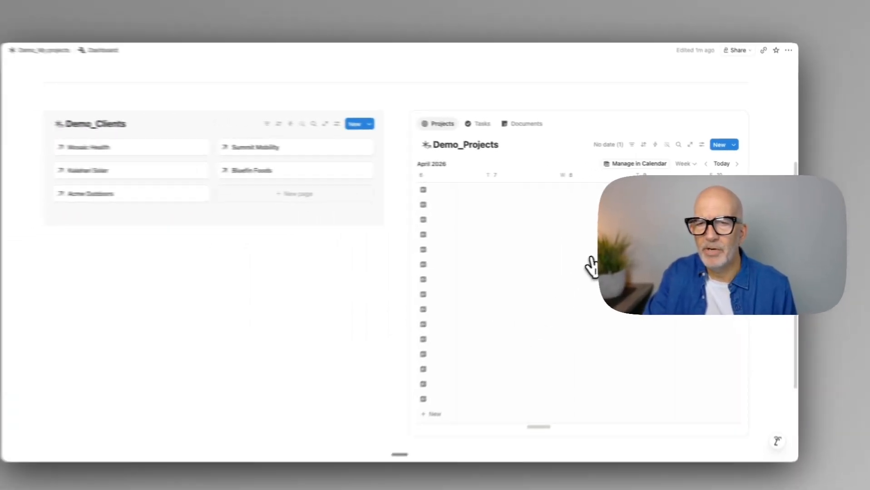
{"action": "scroll", "coordinate": [545, 296], "scroll_direction": "left", "scroll_amount": 2}
{"action": "scroll", "coordinate": [545, 296], "scroll_direction": "down", "scroll_amount": 3}
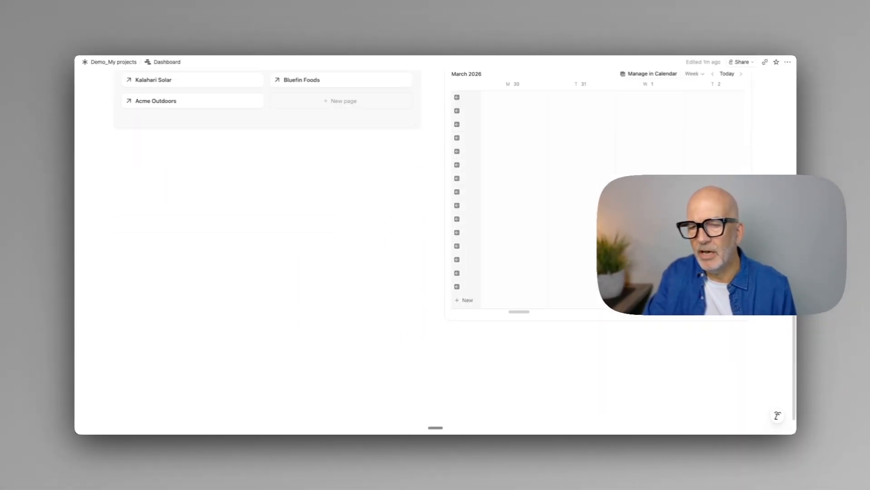
{"action": "scroll", "coordinate": [545, 295], "scroll_direction": "up", "scroll_amount": 3}
{"action": "scroll", "coordinate": [523, 314], "scroll_direction": "left", "scroll_amount": 5}
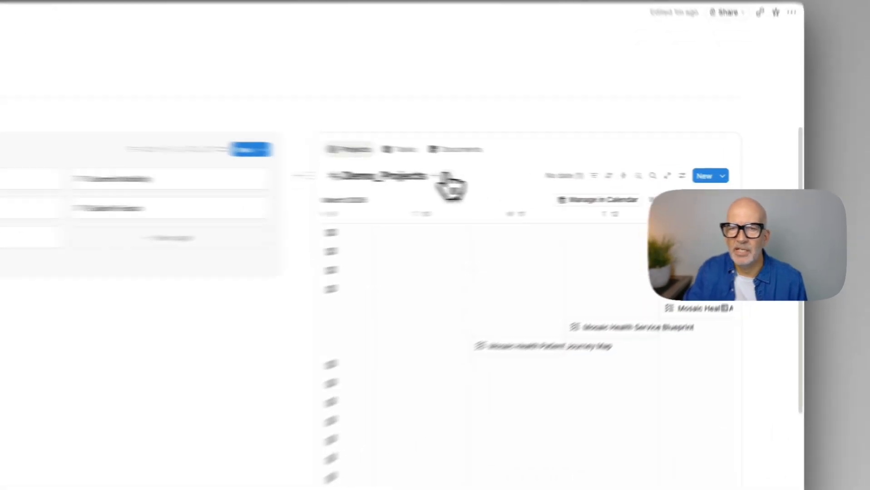
Step: Hide the Demo_Projects title above the timeline and collapse the view's row of controls
{"action": "left_click", "coordinate": [540, 180]}
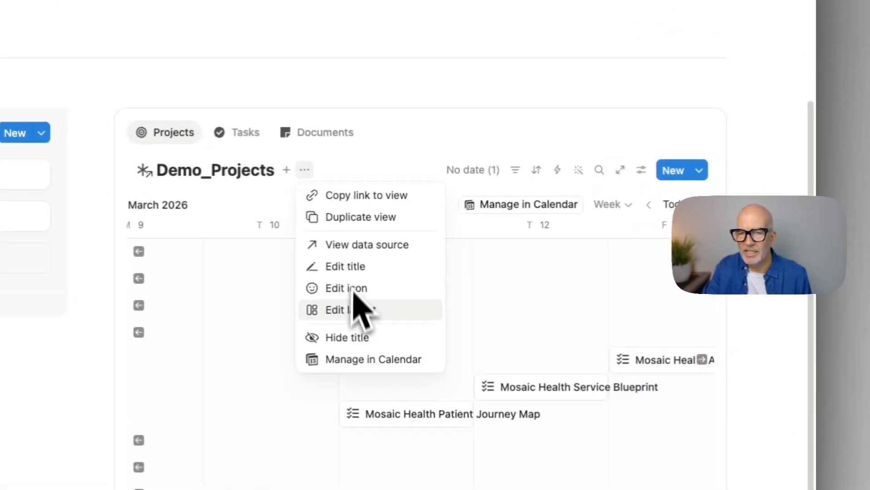
{"action": "left_click", "coordinate": [355, 338]}
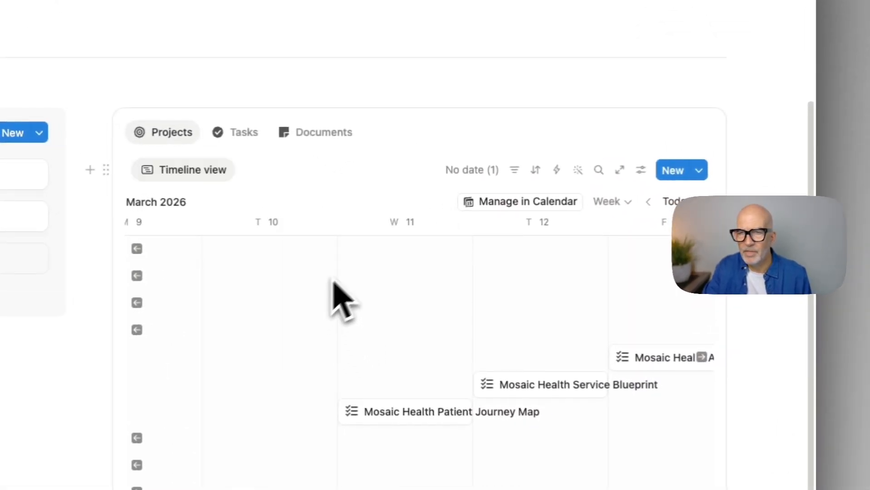
{"action": "left_click", "coordinate": [432, 169]}
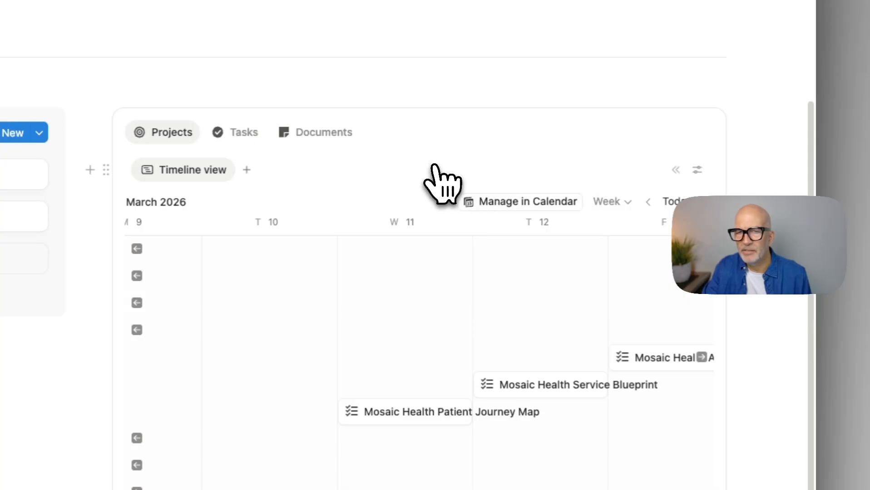
{"action": "scroll", "coordinate": [410, 187], "scroll_direction": "down", "scroll_amount": 10}
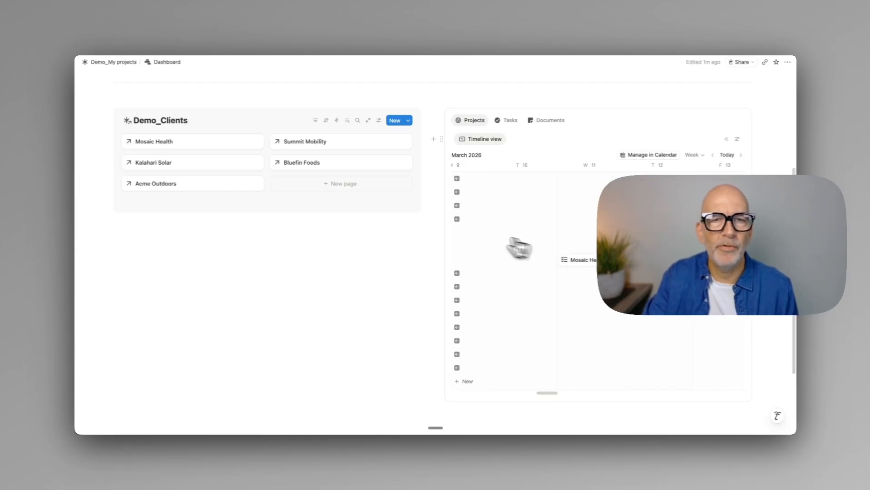
Step: Narrow the column holding the Demo_Clients callout so the tabbed block beside it gets wider
{"action": "left_click_drag", "start_coordinate": [434, 199], "coordinate": [393, 193]}
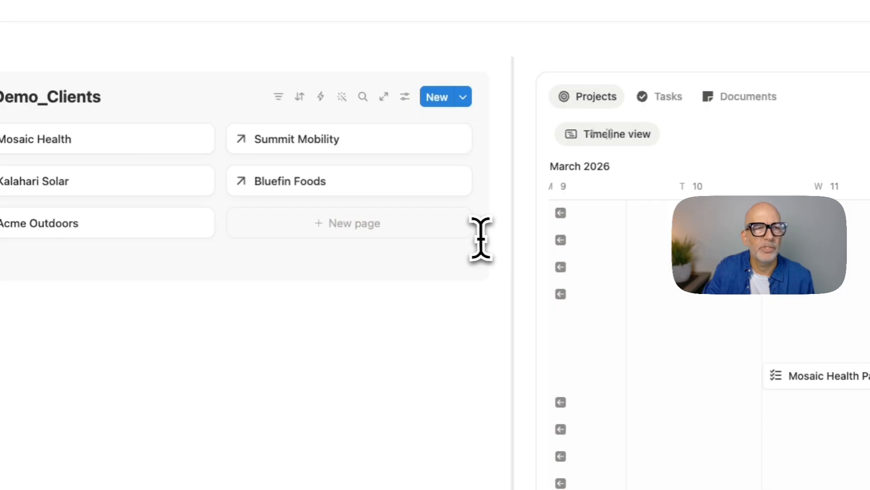
{"action": "left_click_drag", "start_coordinate": [483, 239], "coordinate": [470, 235]}
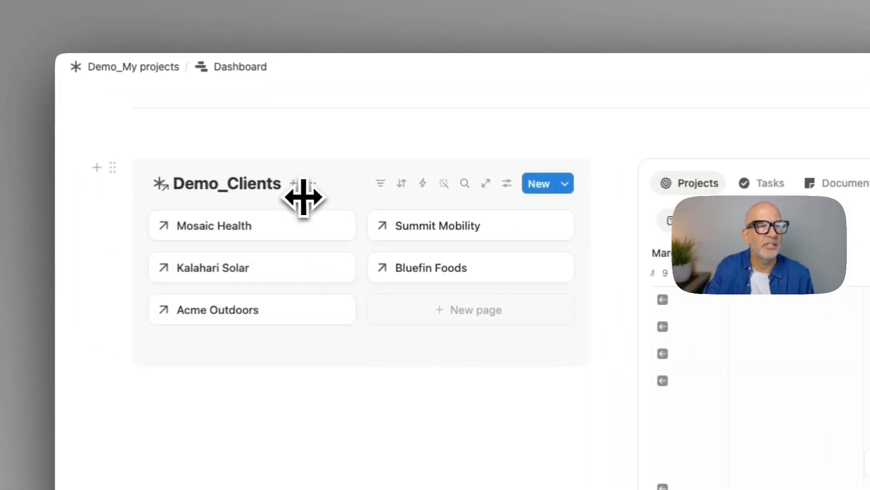
Step: Add a Heading 2 reading "Clients" and move it into the callout above the Demo_Clients gallery
{"action": "scroll", "coordinate": [286, 184], "scroll_direction": "up", "scroll_amount": 1}
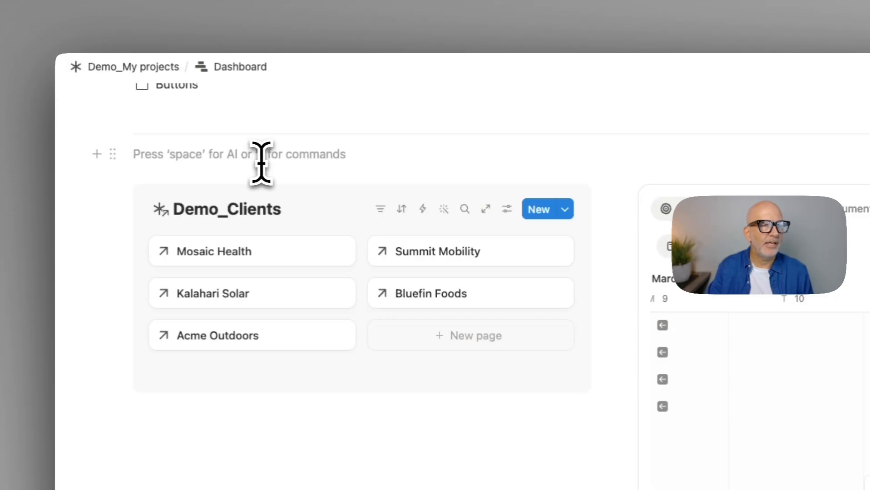
{"action": "type", "text": "Clients"}
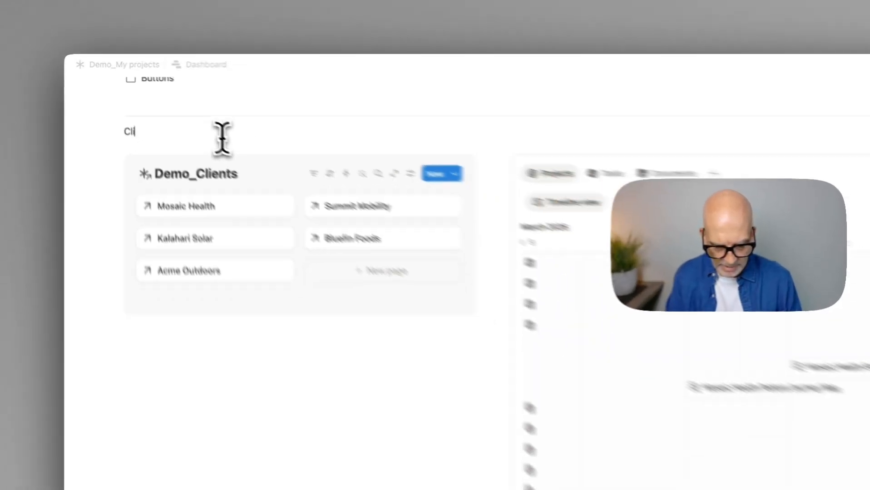
{"action": "key", "text": "shift+Home"}
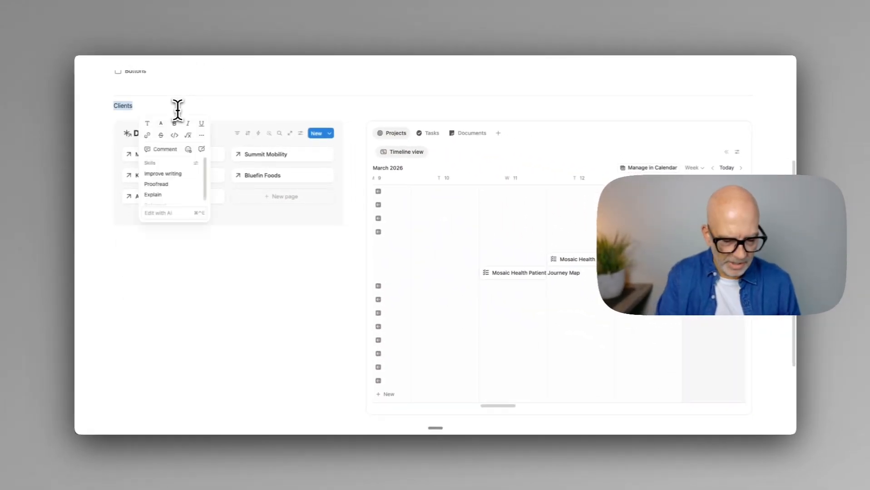
{"action": "key", "text": "alt+super+2"}
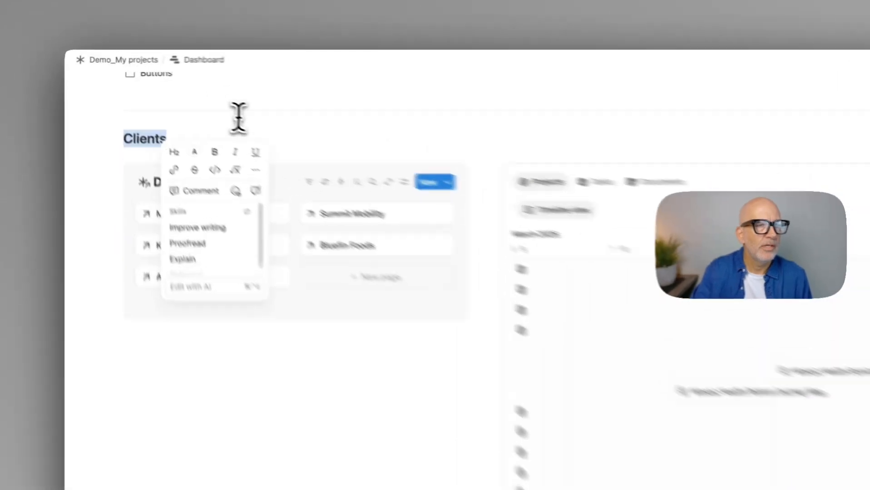
{"action": "key", "text": "Escape"}
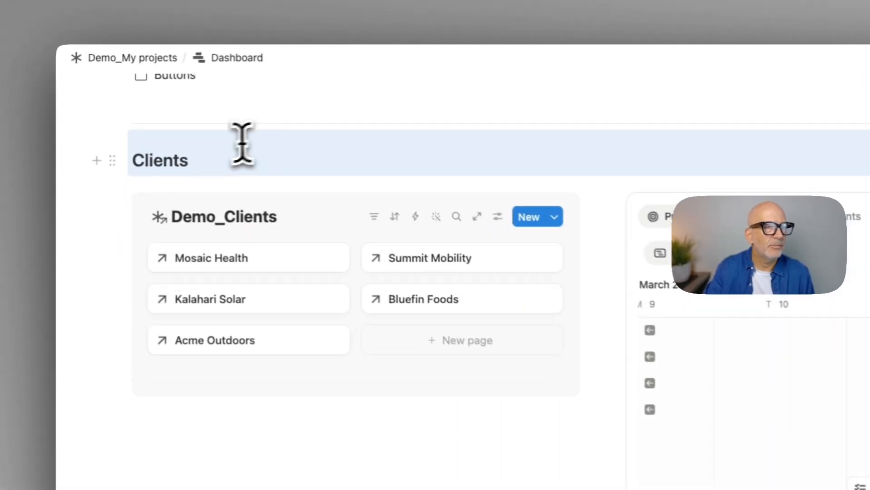
{"action": "left_click_drag", "start_coordinate": [110, 169], "coordinate": [203, 226]}
{"action": "left_click", "coordinate": [212, 171]}
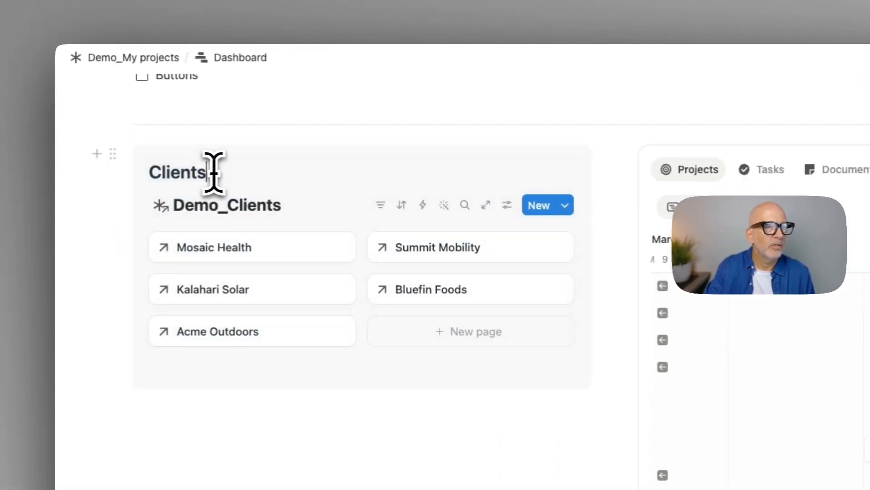
Step: Hide the Demo_Clients title and display the Gallery view tab as icon only
{"action": "left_click", "coordinate": [312, 205]}
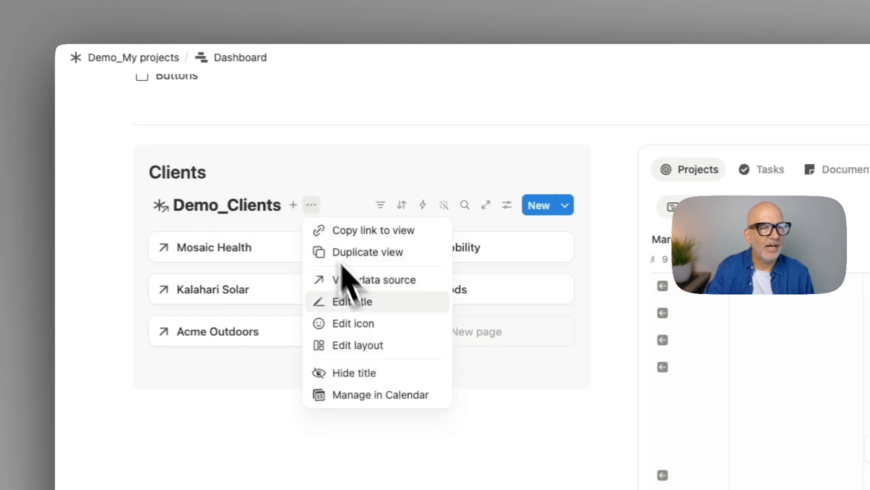
{"action": "left_click", "coordinate": [357, 373]}
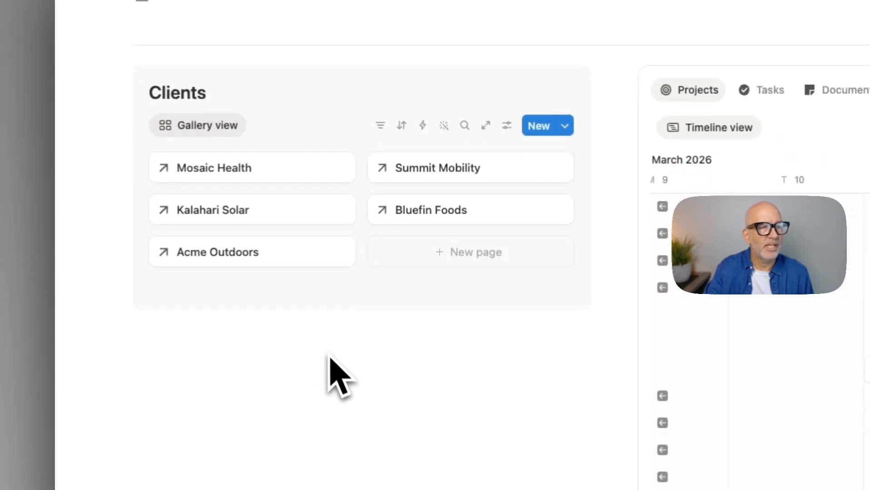
{"action": "left_click", "coordinate": [205, 123]}
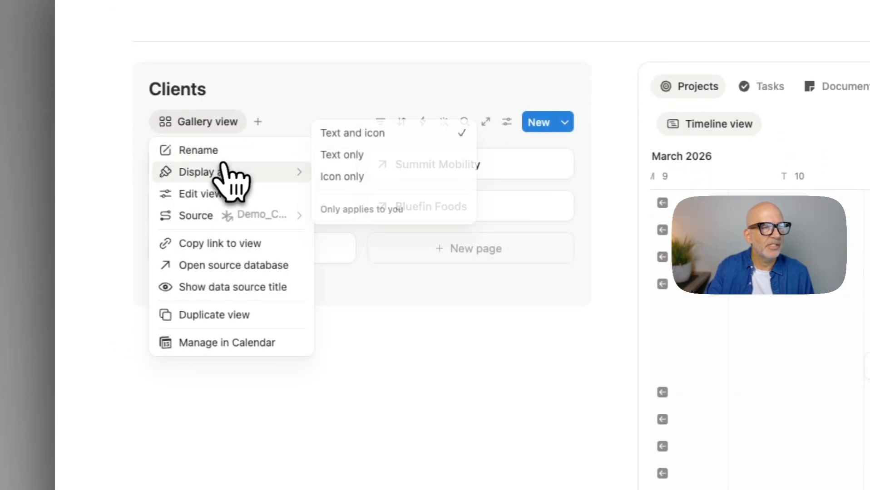
{"action": "mouse_move", "coordinate": [221, 171]}
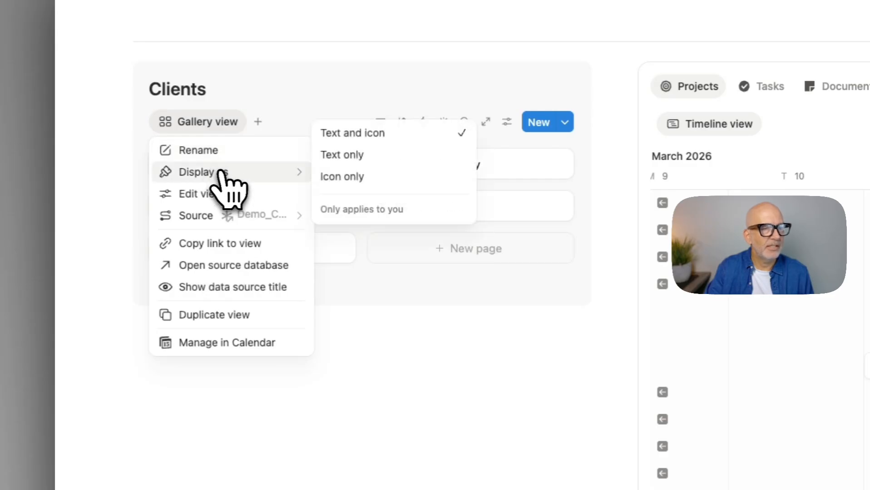
{"action": "left_click", "coordinate": [342, 177]}
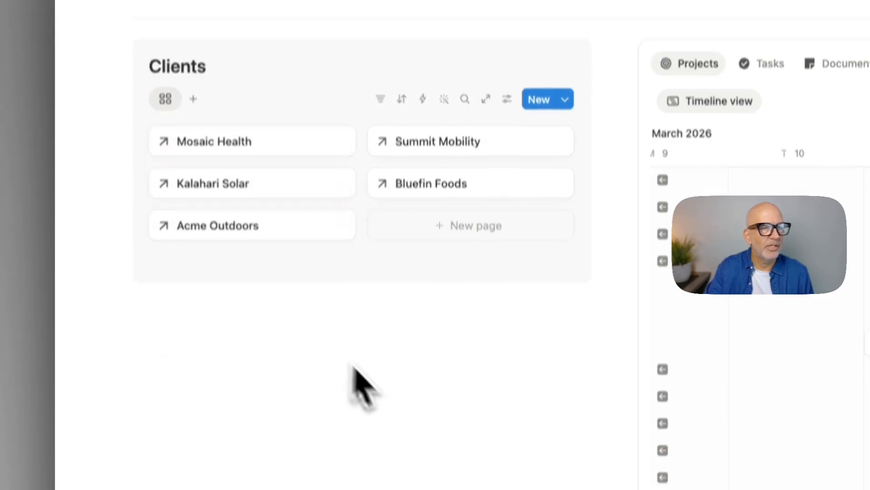
Step: Change the clients gallery view's icon to the columned building, found by searching the icons for "busine"
{"action": "left_click", "coordinate": [166, 62]}
{"action": "mouse_move", "coordinate": [195, 263]}
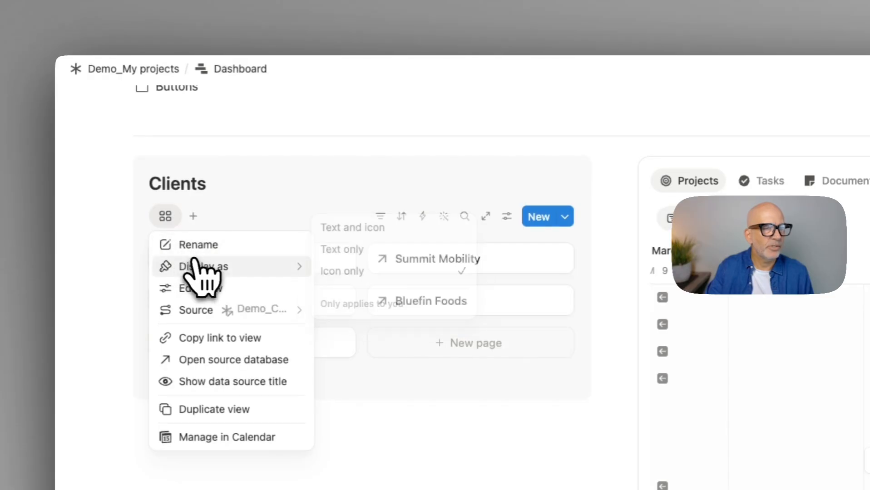
{"action": "left_click", "coordinate": [268, 245]}
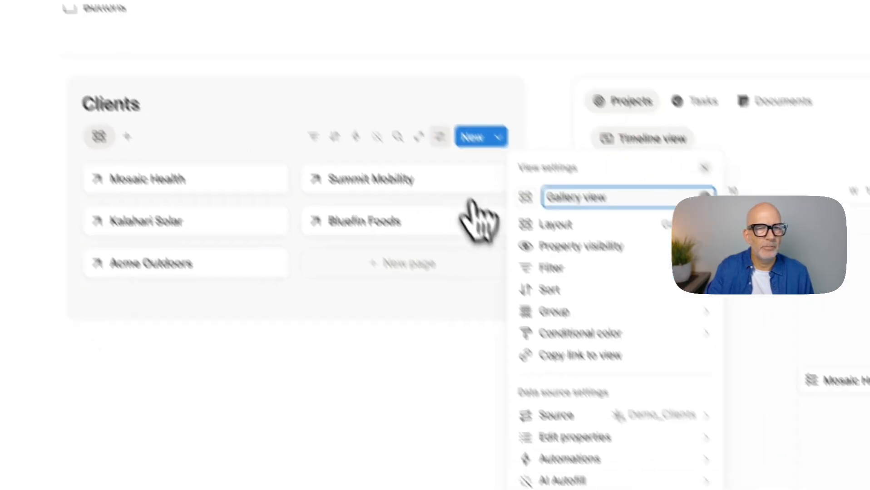
{"action": "left_click", "coordinate": [490, 151]}
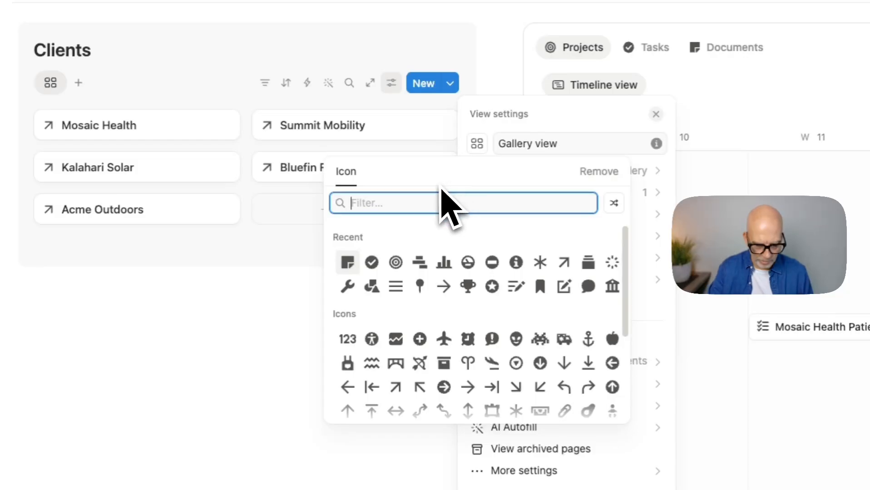
{"action": "type", "text": "bus"}
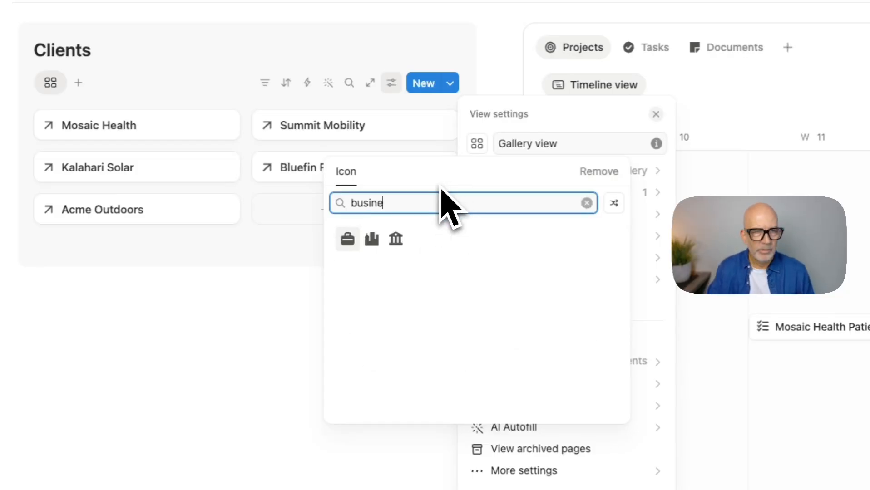
{"action": "type", "text": "ine"}
{"action": "left_click", "coordinate": [396, 239]}
{"action": "left_click", "coordinate": [400, 449]}
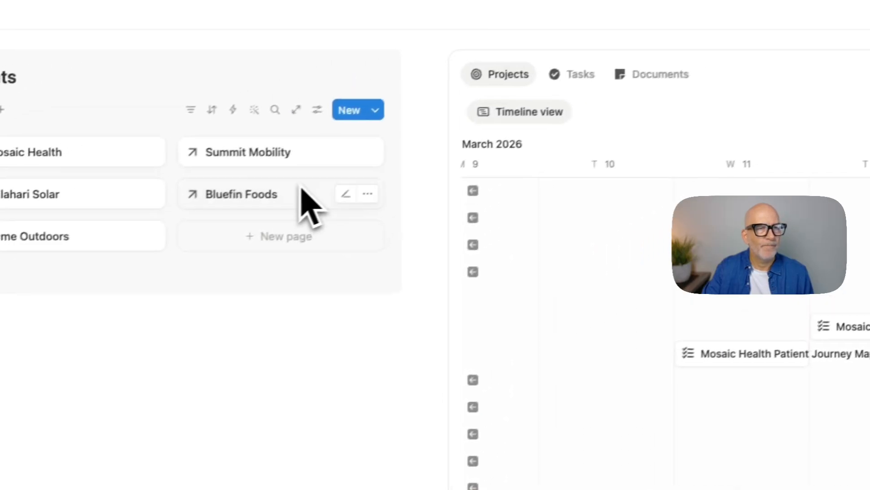
Step: Show the Status property on the client gallery cards and minimize the view's row of controls
{"action": "left_click", "coordinate": [302, 119]}
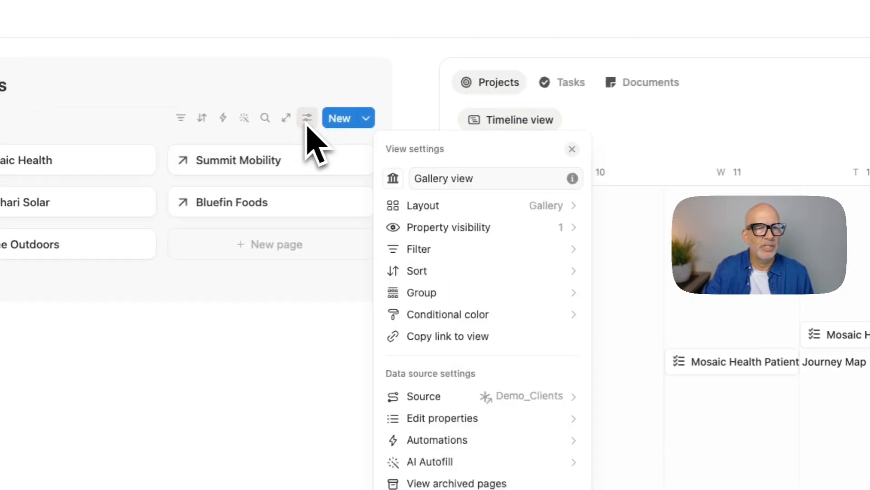
{"action": "left_click", "coordinate": [475, 228]}
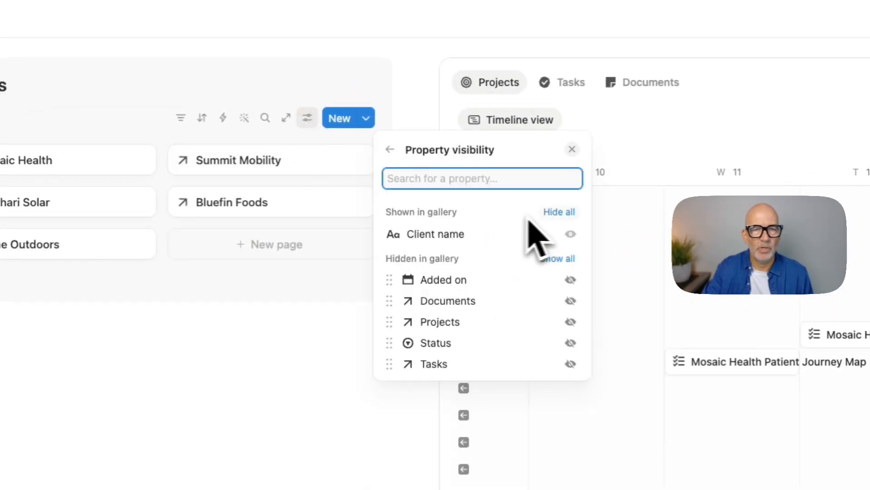
{"action": "left_click", "coordinate": [570, 344]}
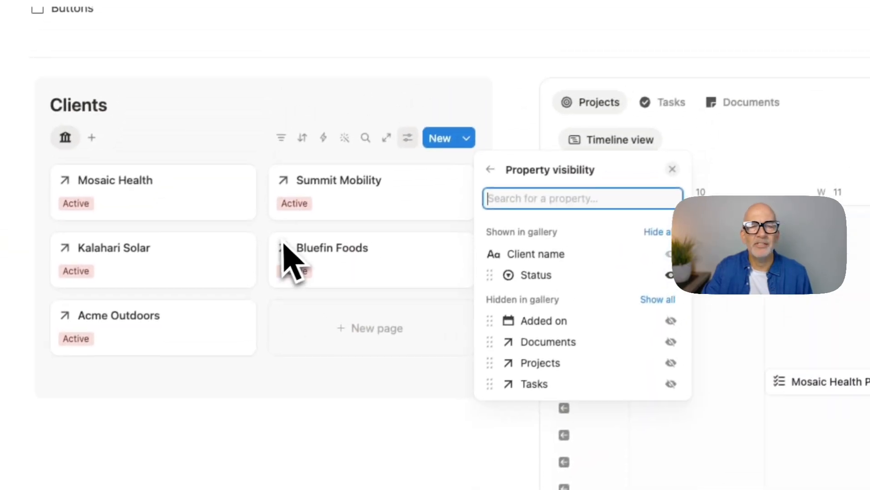
{"action": "left_click", "coordinate": [694, 99]}
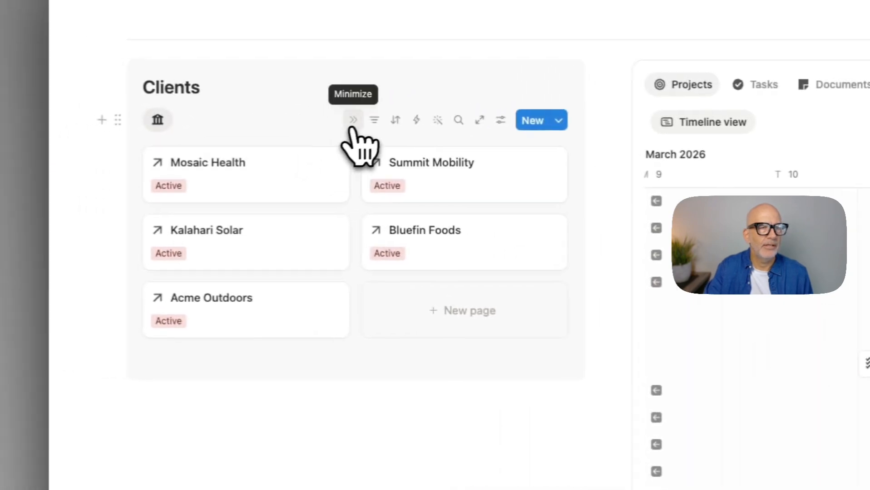
{"action": "left_click", "coordinate": [353, 125]}
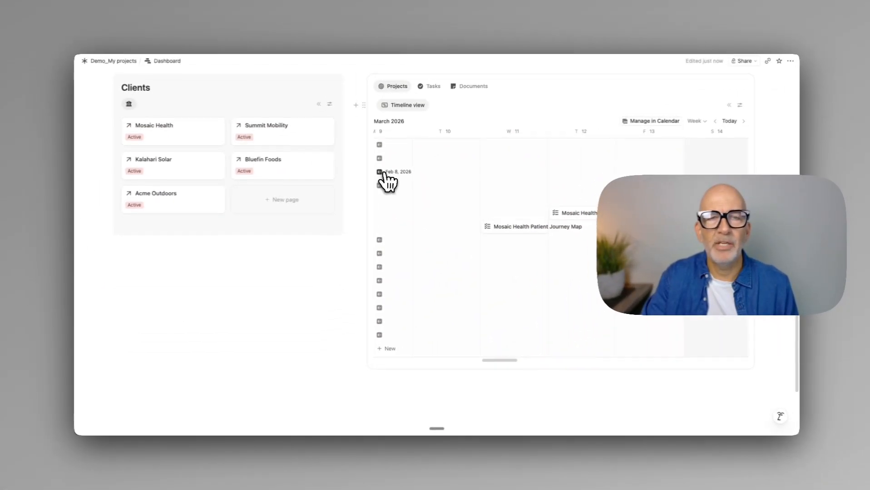
Step: Insert a Board view database in the Tasks tab, linked to the existing Demo_Tasks data source as a new board view
{"action": "scroll", "coordinate": [388, 182], "scroll_direction": "up", "scroll_amount": 1}
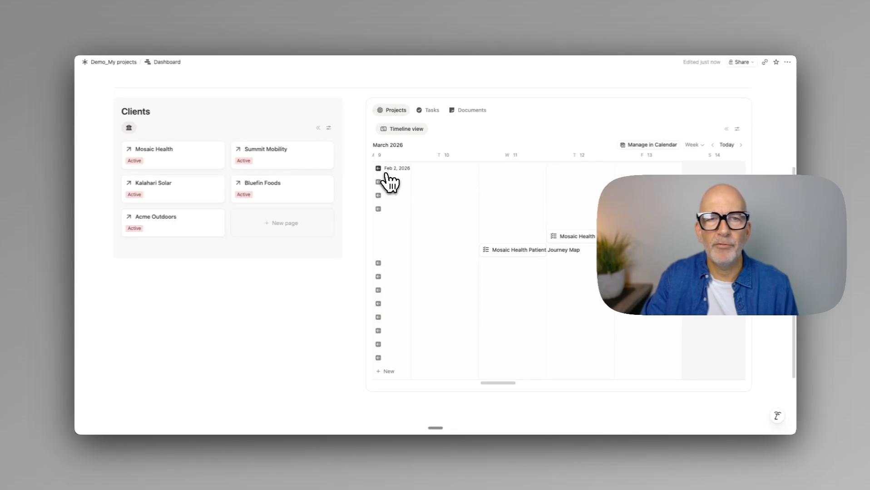
{"action": "scroll", "coordinate": [488, 218], "scroll_direction": "down", "scroll_amount": 2}
{"action": "scroll", "coordinate": [490, 222], "scroll_direction": "up", "scroll_amount": 2}
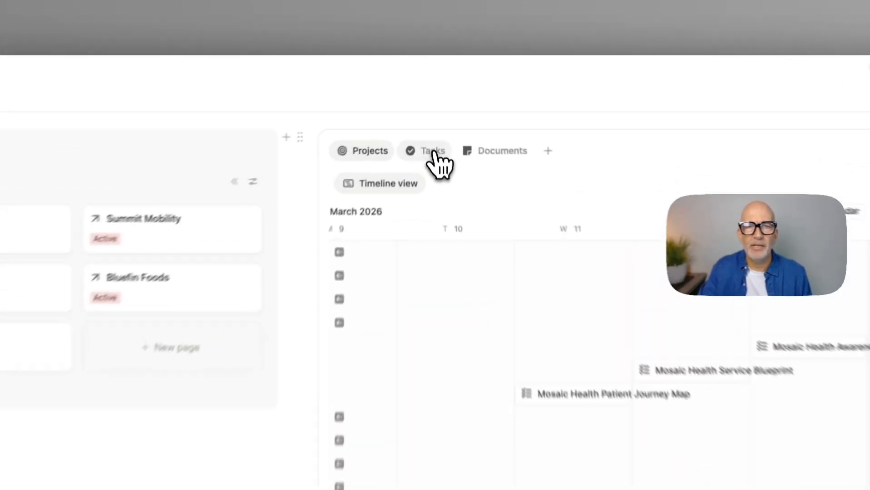
{"action": "left_click", "coordinate": [429, 111]}
{"action": "left_click", "coordinate": [430, 126]}
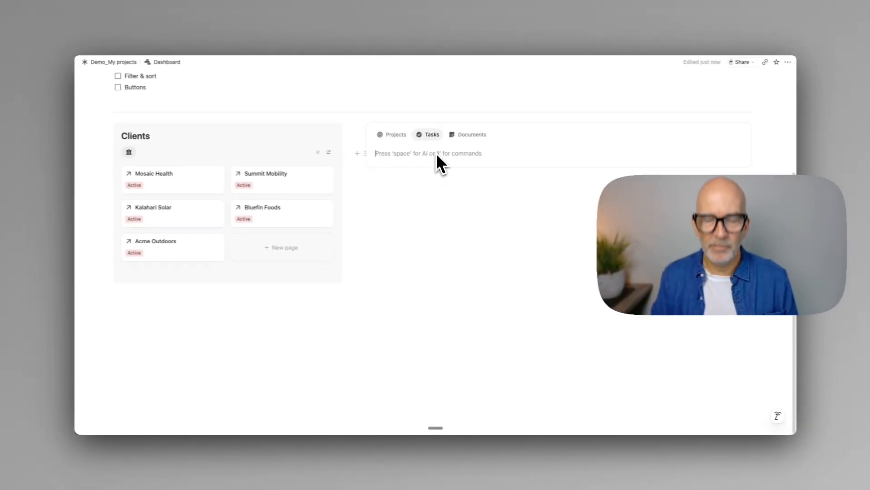
{"action": "type", "text": "/"}
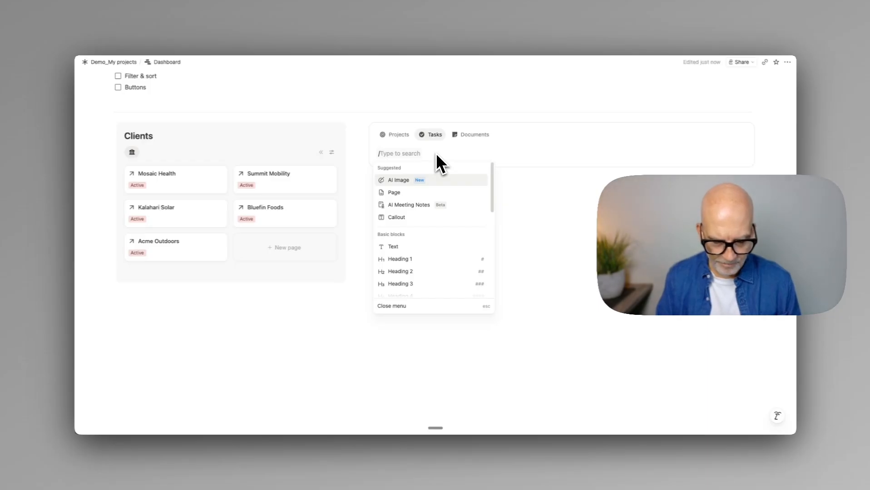
{"action": "type", "text": "kan"}
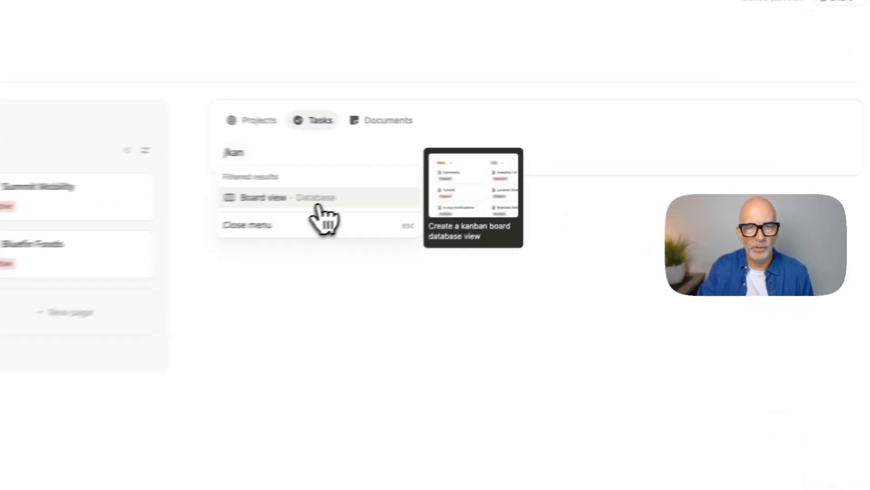
{"action": "left_click", "coordinate": [439, 180]}
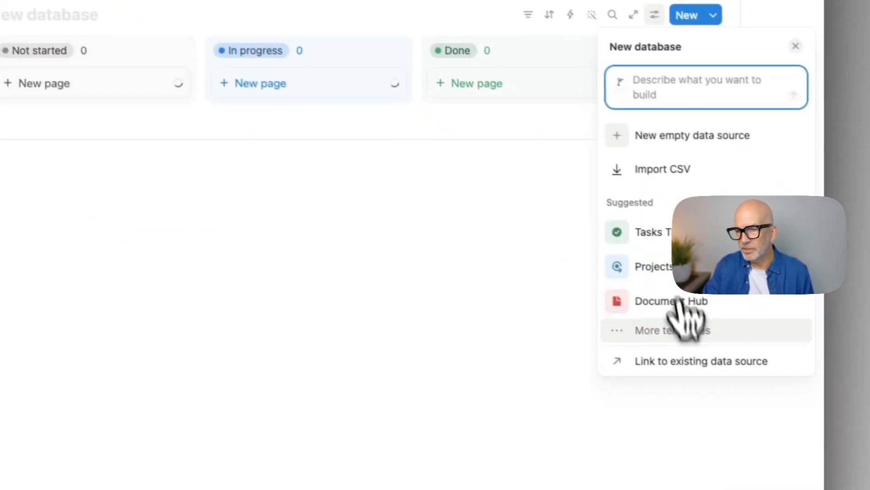
{"action": "left_click", "coordinate": [695, 363]}
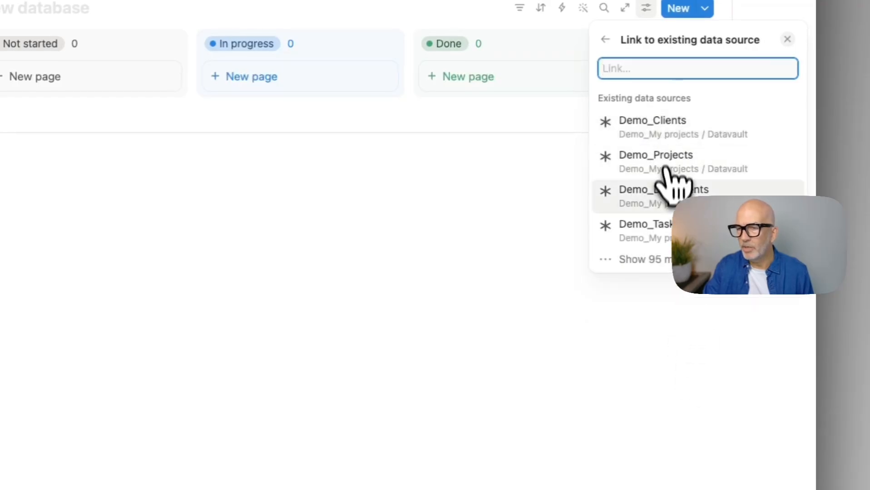
{"action": "left_click", "coordinate": [664, 226]}
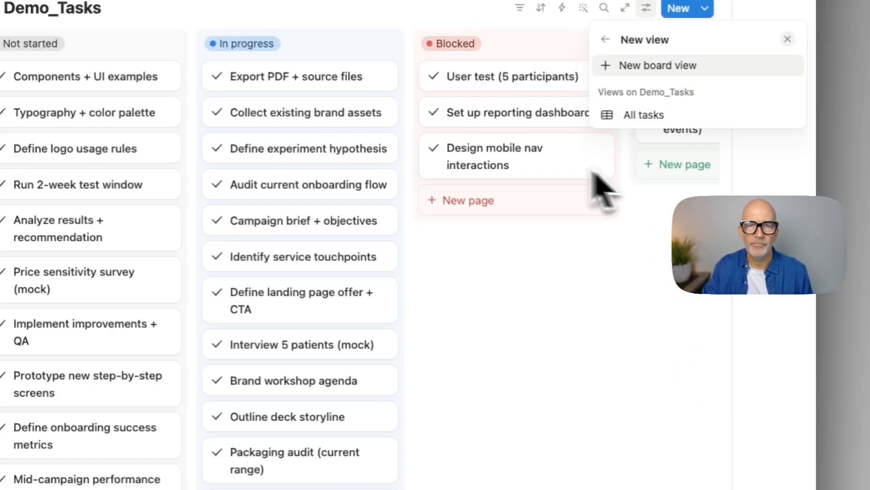
{"action": "left_click", "coordinate": [592, 307]}
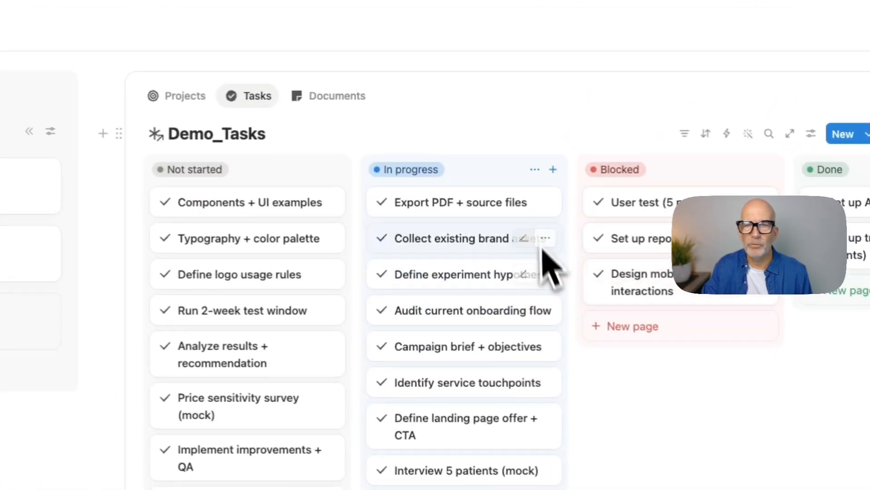
Step: Show the Assignee, Project and Due date properties on the Demo_Tasks board cards, with Project placed above Assignee
{"action": "left_click", "coordinate": [810, 133]}
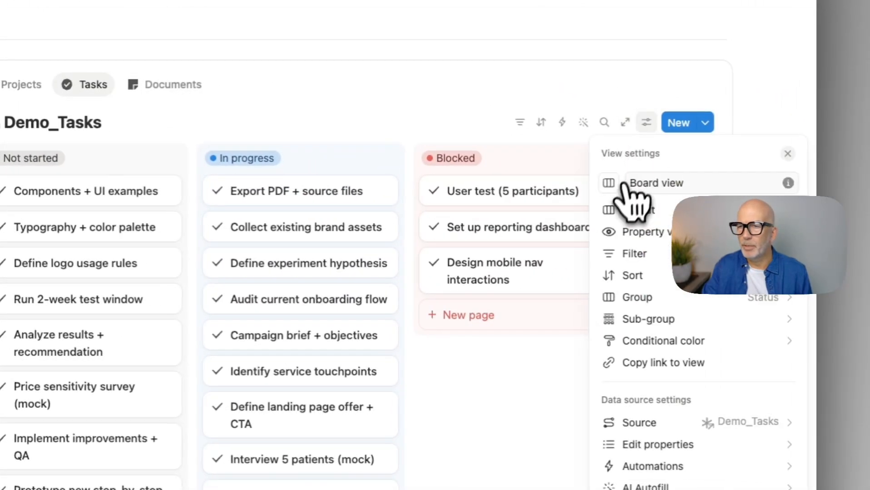
{"action": "left_click", "coordinate": [642, 236]}
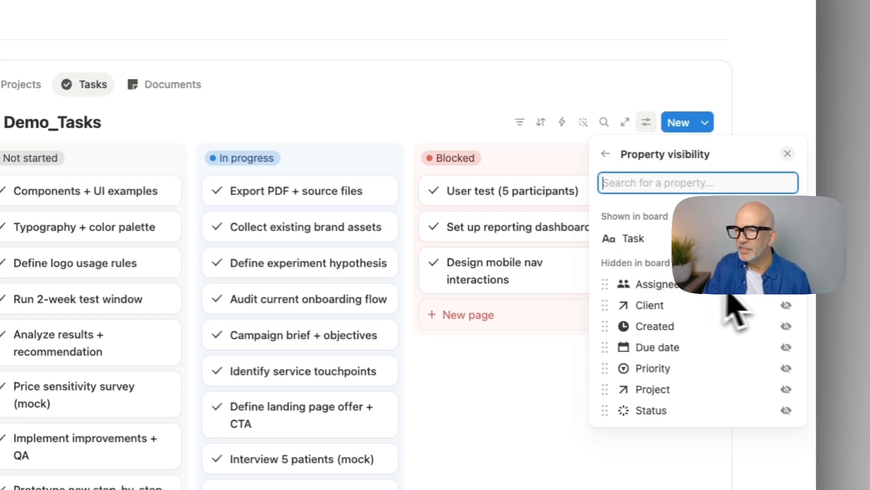
{"action": "left_click", "coordinate": [786, 284]}
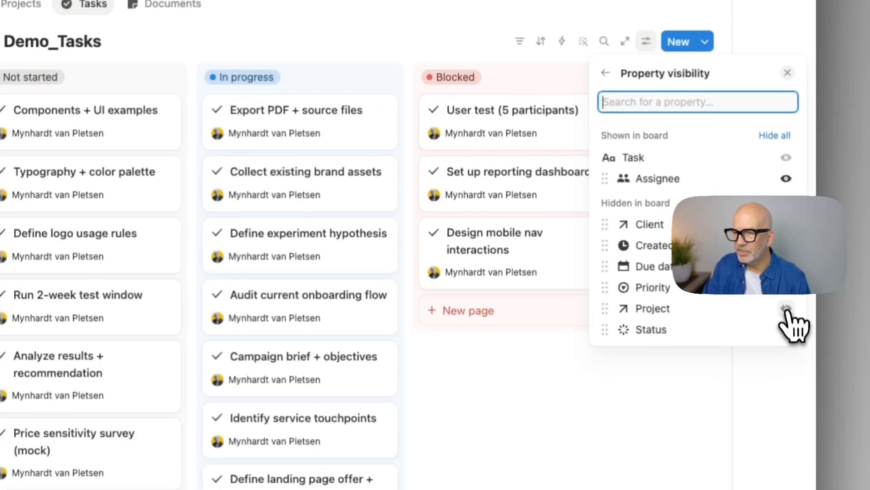
{"action": "left_click", "coordinate": [786, 389]}
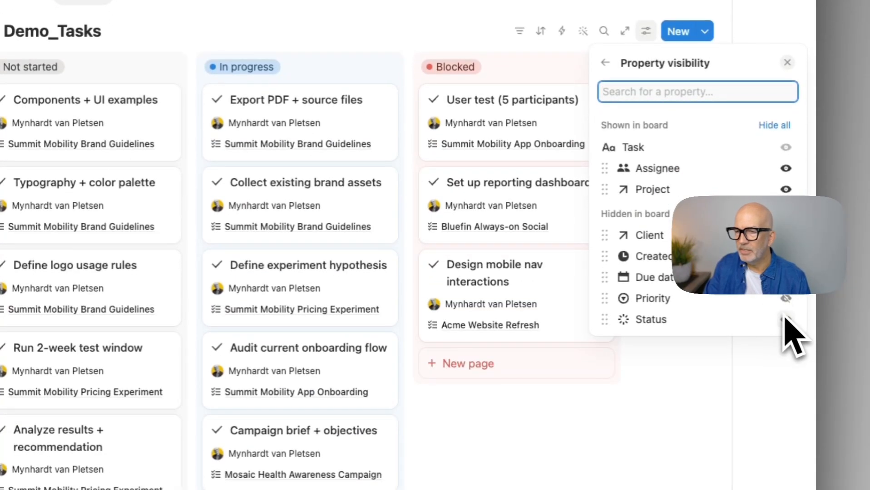
{"action": "left_click", "coordinate": [786, 278]}
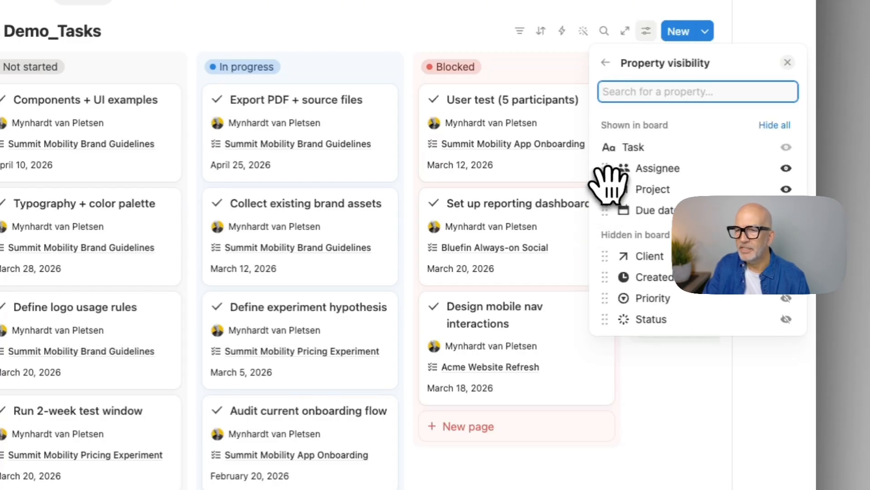
{"action": "left_click_drag", "start_coordinate": [610, 205], "coordinate": [609, 209]}
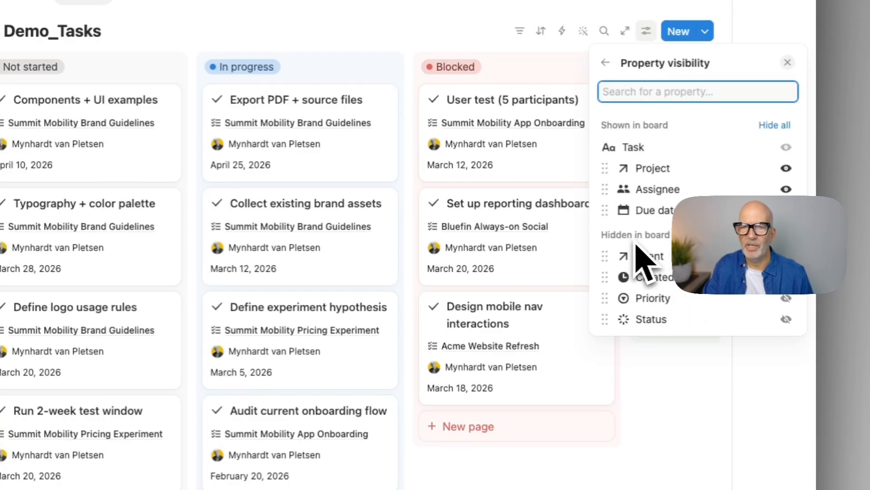
{"action": "left_click", "coordinate": [632, 410]}
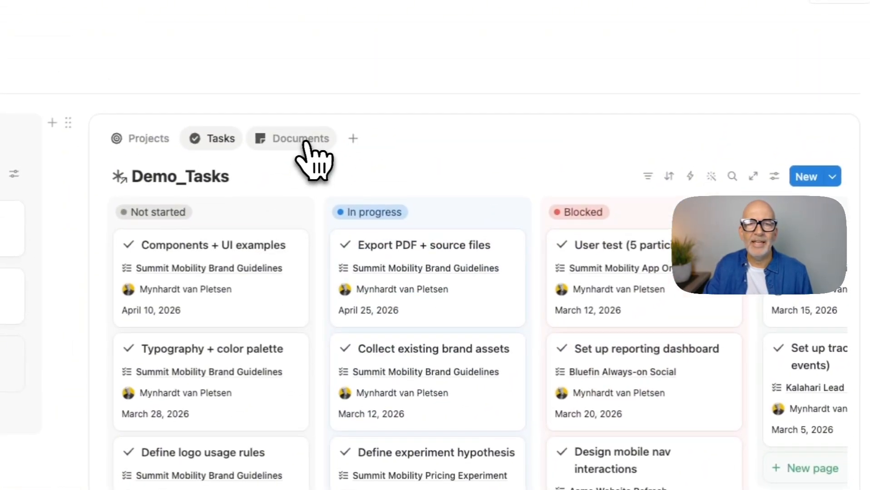
Step: Insert a Table view database in the Documents tab, linked to the existing Demo_Documents data source
{"action": "left_click", "coordinate": [313, 154]}
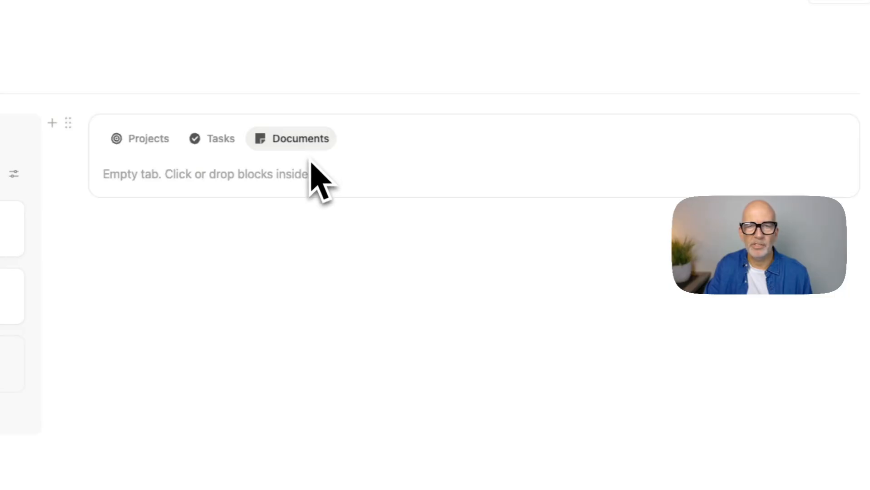
{"action": "left_click", "coordinate": [303, 178]}
{"action": "type", "text": "/"}
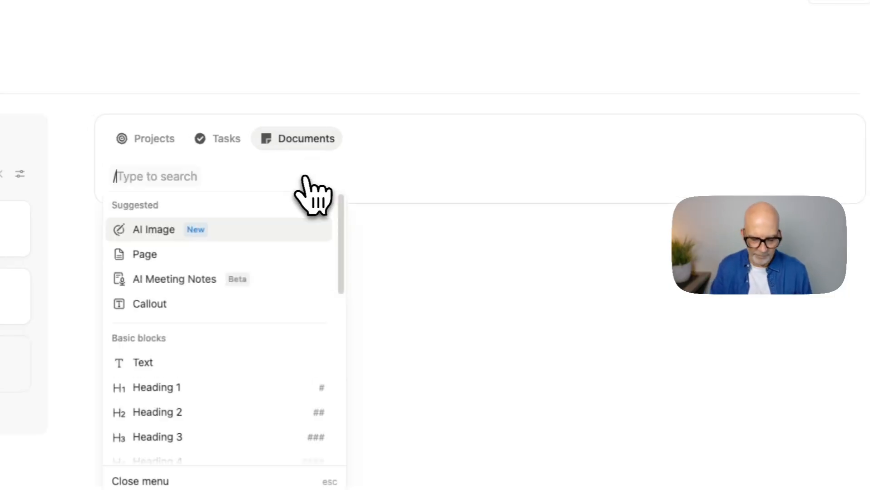
{"action": "type", "text": "tab"}
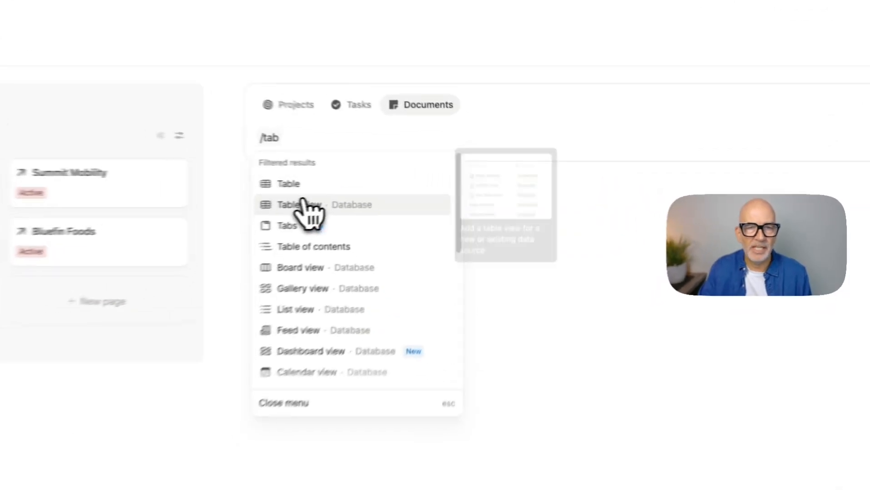
{"action": "left_click", "coordinate": [402, 192]}
{"action": "left_click", "coordinate": [867, 474]}
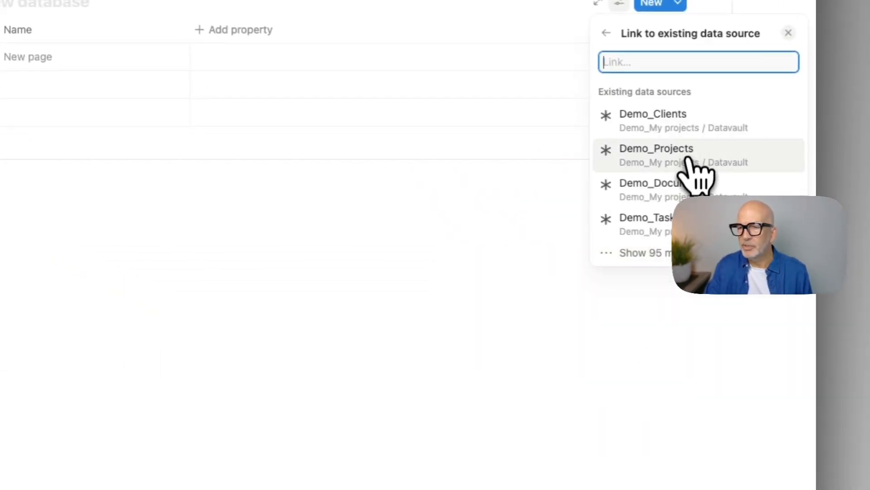
{"action": "left_click", "coordinate": [690, 188]}
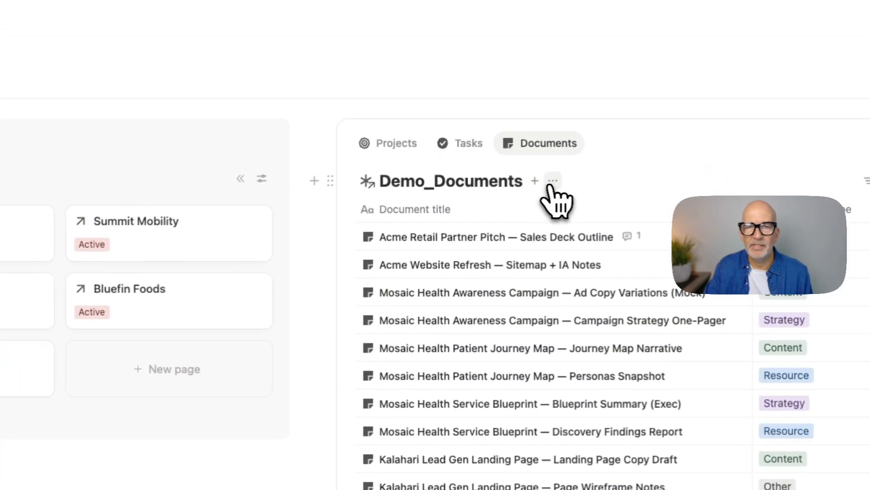
Step: Hide the Demo_Documents and Demo_Tasks database titles, and check the views in the Projects and Documents tabs
{"action": "left_click", "coordinate": [537, 169]}
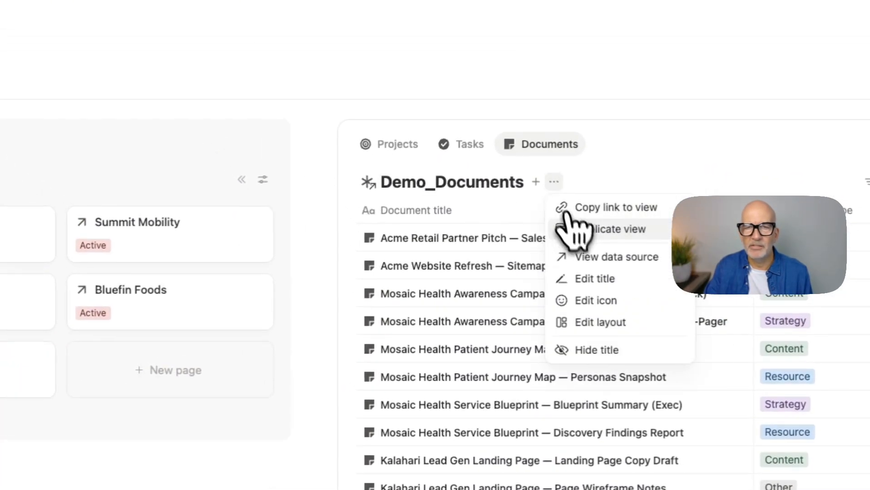
{"action": "left_click", "coordinate": [599, 351]}
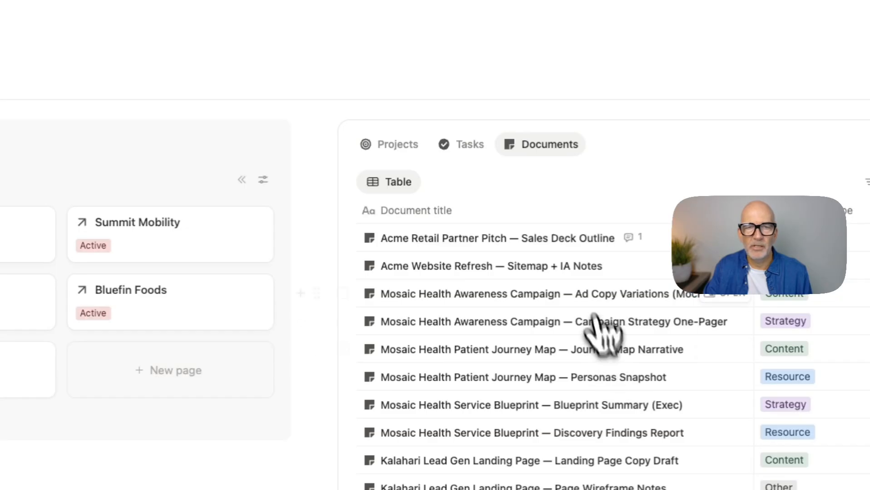
{"action": "left_click", "coordinate": [468, 150]}
{"action": "left_click", "coordinate": [511, 182]}
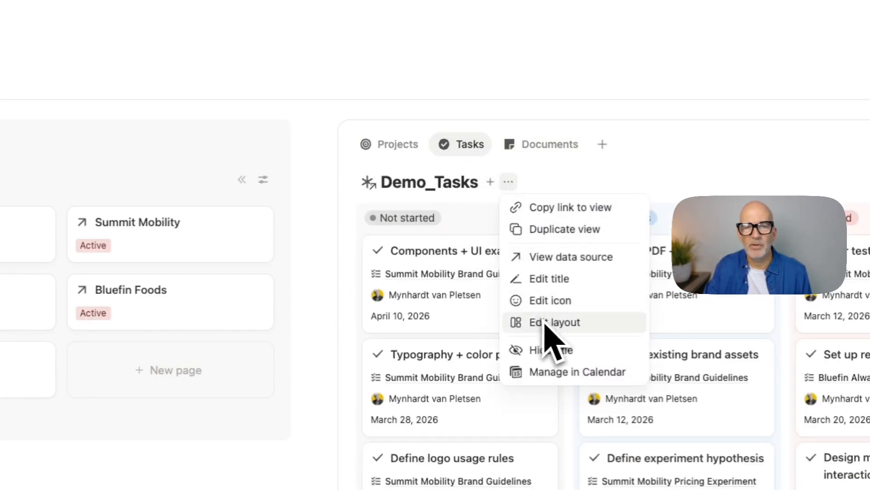
{"action": "left_click", "coordinate": [550, 352]}
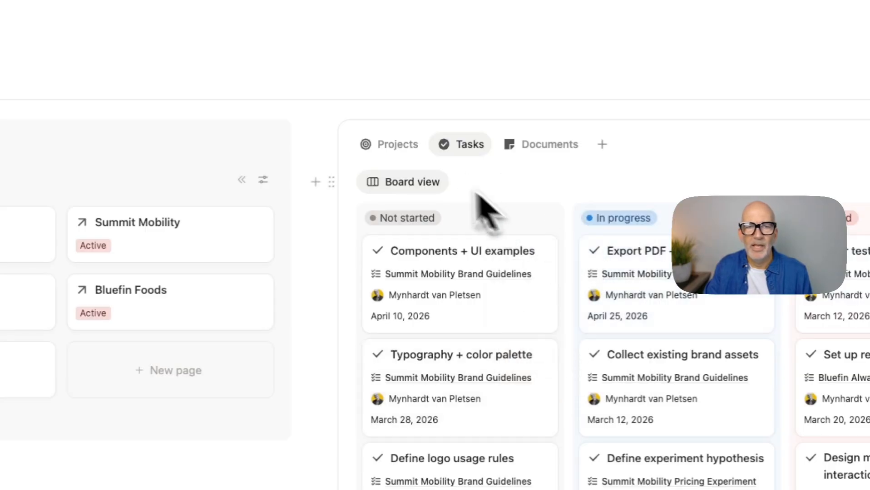
{"action": "left_click", "coordinate": [409, 151]}
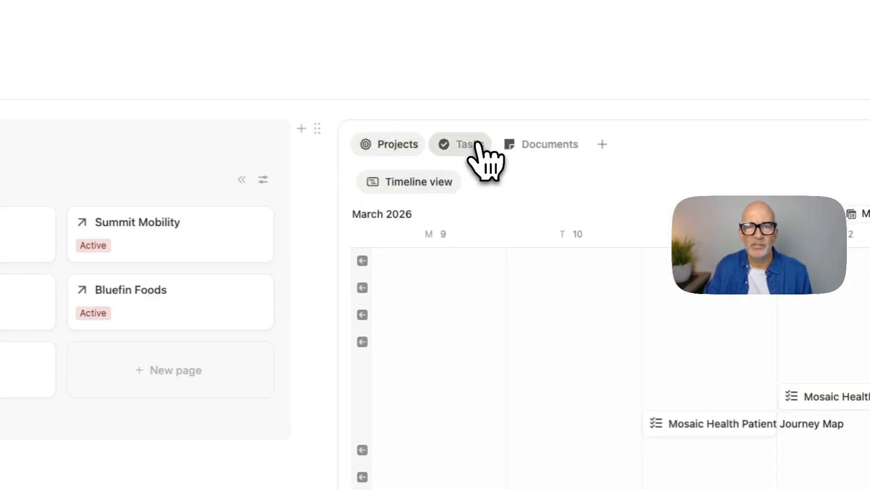
{"action": "left_click", "coordinate": [545, 146]}
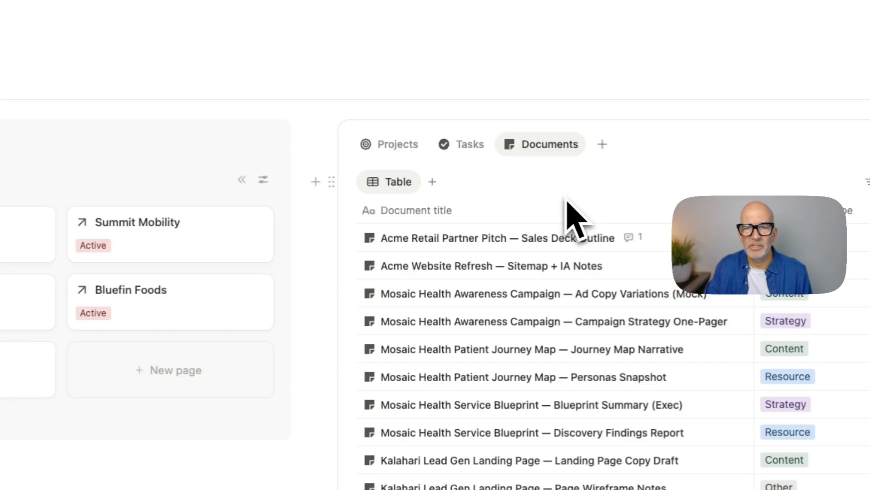
Step: Mark the Tabs and Views items as done in the checklist under the Dashboard title
{"action": "scroll", "coordinate": [567, 203], "scroll_direction": "down", "scroll_amount": 4}
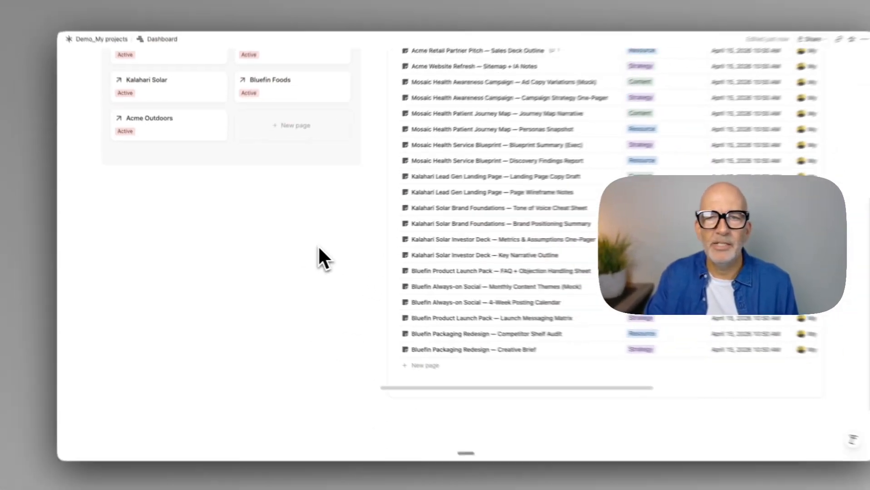
{"action": "scroll", "coordinate": [319, 249], "scroll_direction": "up", "scroll_amount": 4}
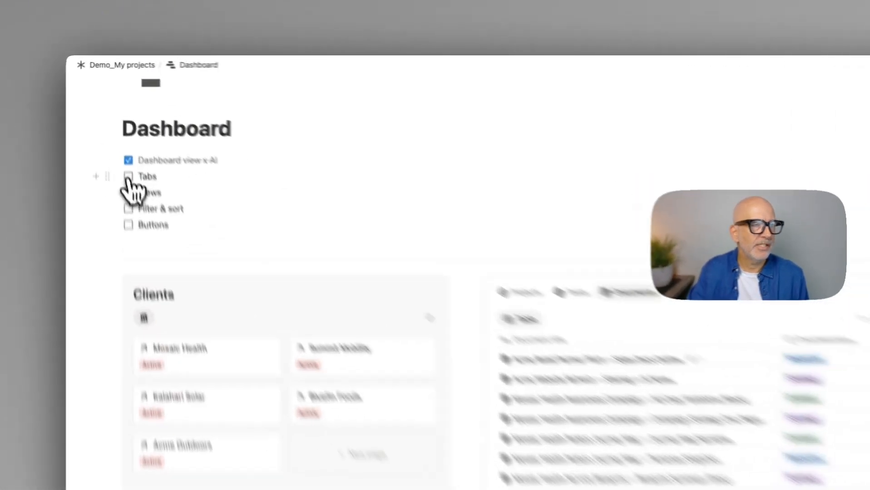
{"action": "left_click", "coordinate": [117, 140]}
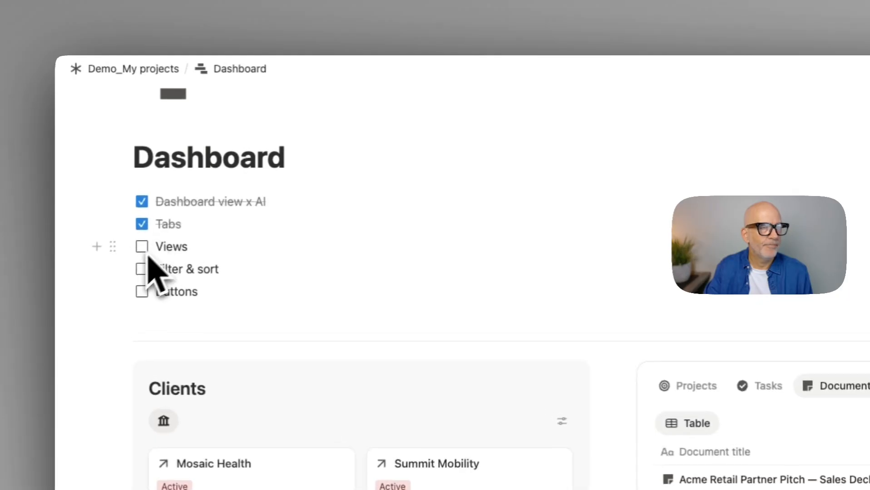
{"action": "left_click", "coordinate": [142, 248]}
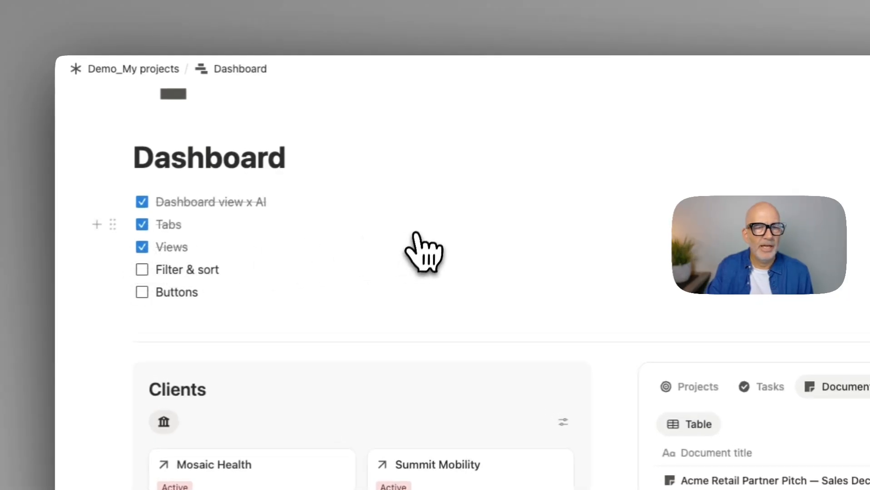
{"action": "left_click", "coordinate": [690, 387]}
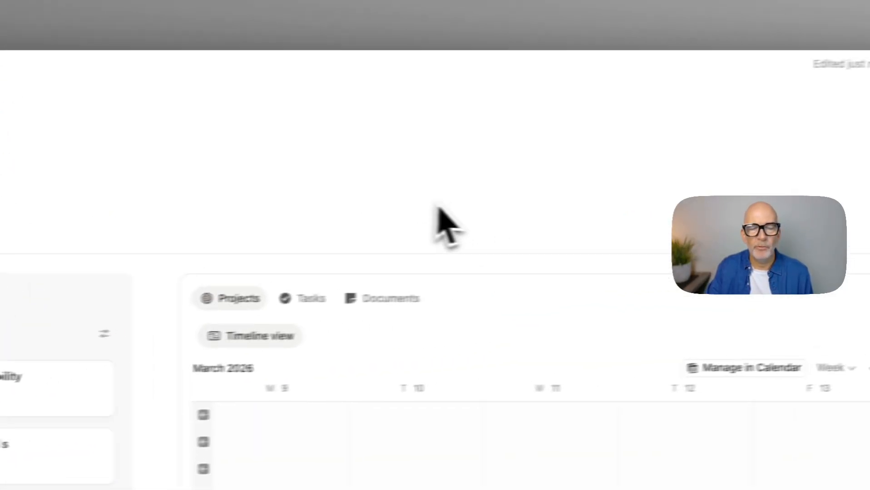
{"action": "scroll", "coordinate": [438, 208], "scroll_direction": "down", "scroll_amount": 5}
{"action": "scroll", "coordinate": [437, 207], "scroll_direction": "up", "scroll_amount": 3}
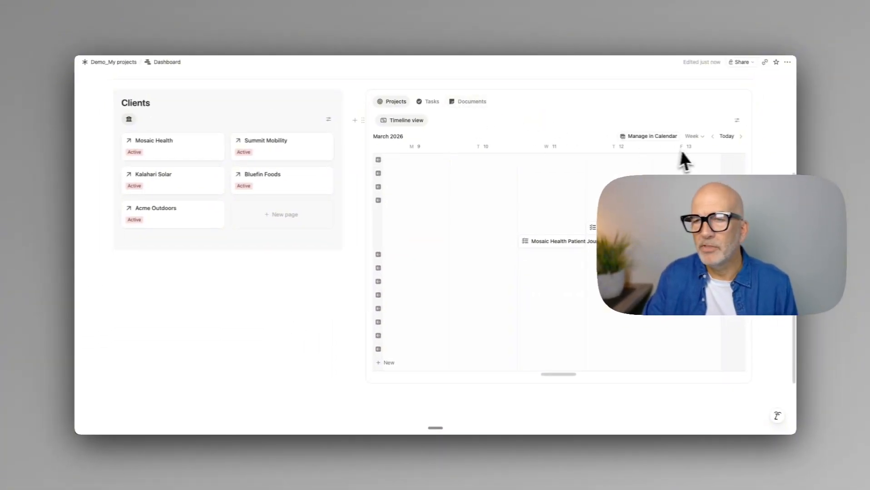
{"action": "scroll", "coordinate": [687, 153], "scroll_direction": "up", "scroll_amount": 3}
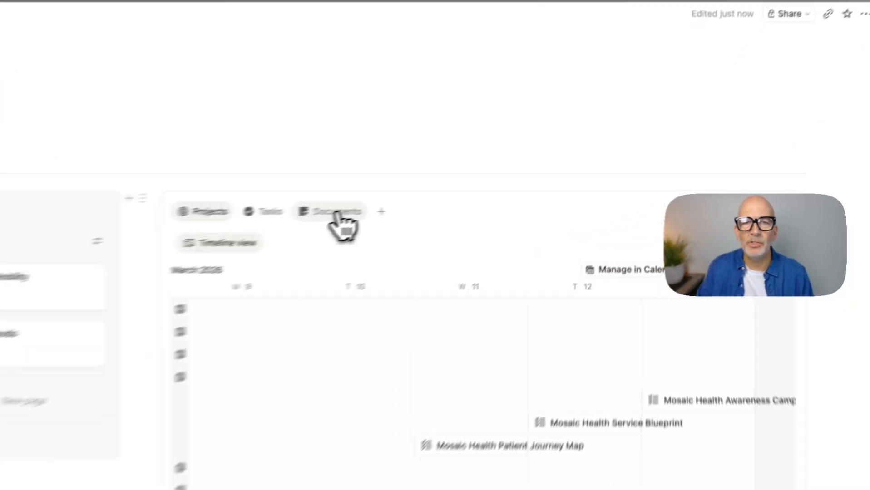
Step: Sort the Documents table by Date added in descending order and collapse the sort and filter row
{"action": "left_click", "coordinate": [471, 180]}
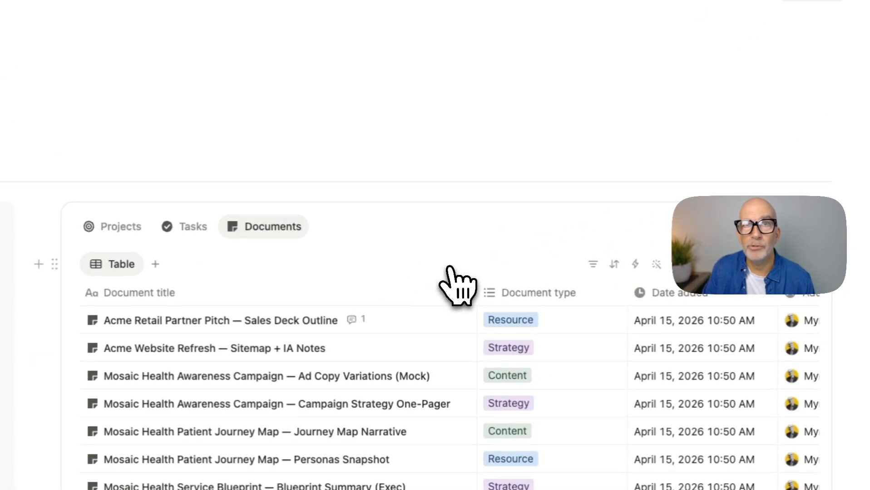
{"action": "left_click", "coordinate": [616, 265]}
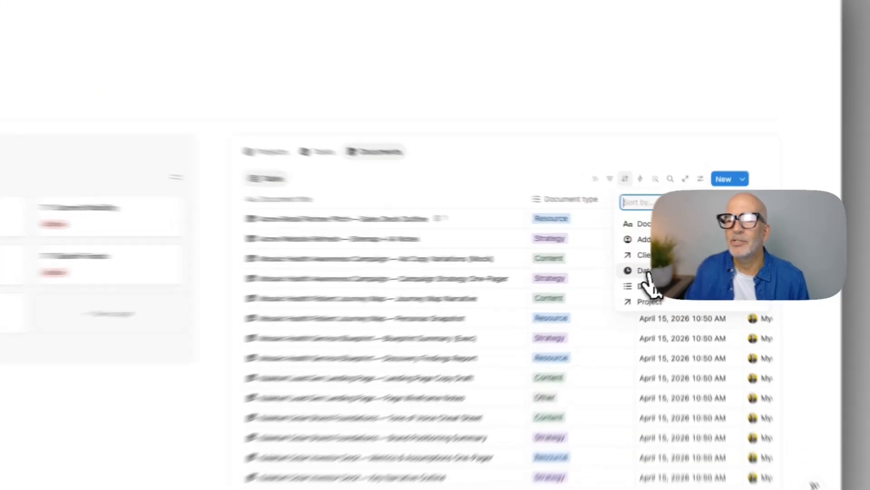
{"action": "left_click", "coordinate": [666, 267]}
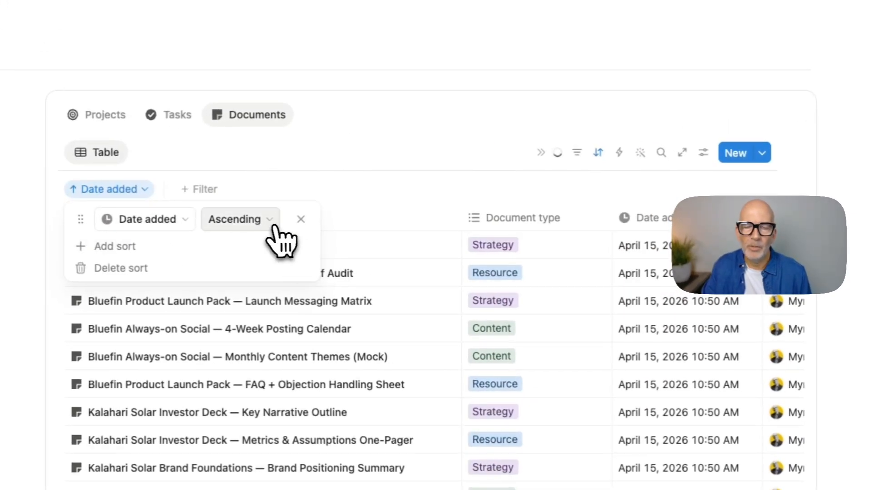
{"action": "left_click", "coordinate": [273, 224]}
{"action": "left_click", "coordinate": [277, 266]}
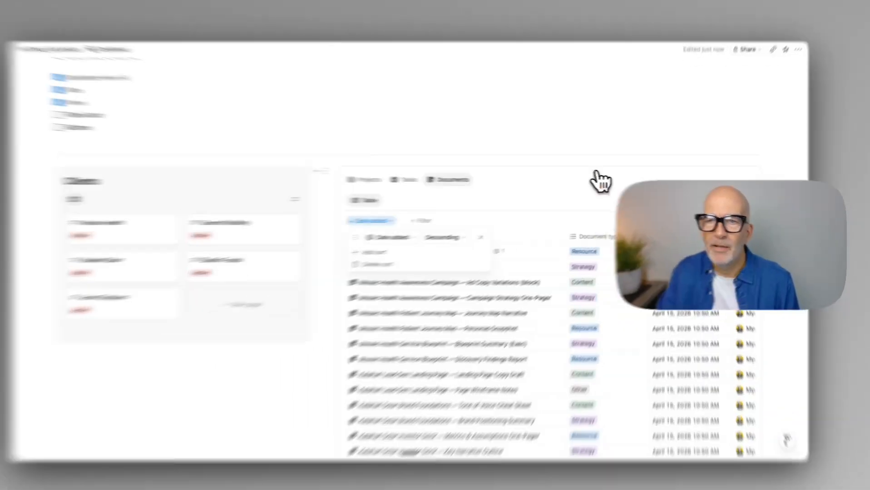
{"action": "left_click", "coordinate": [603, 166]}
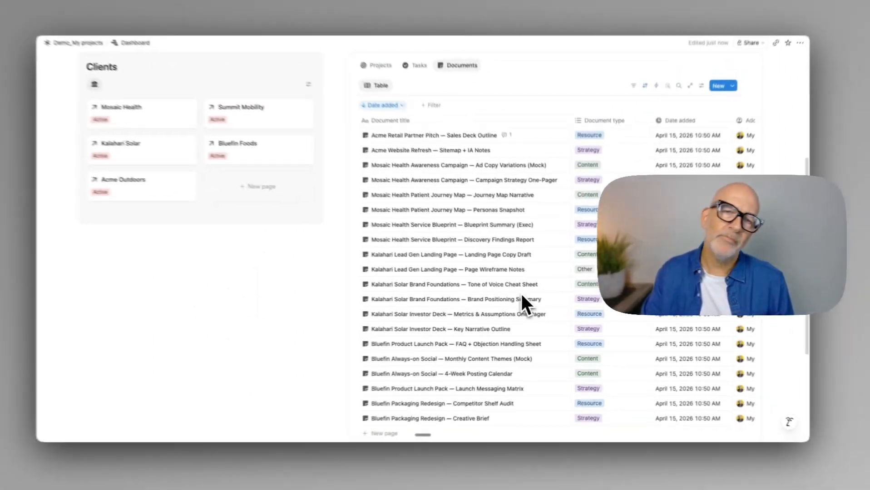
{"action": "scroll", "coordinate": [522, 295], "scroll_direction": "up", "scroll_amount": 4}
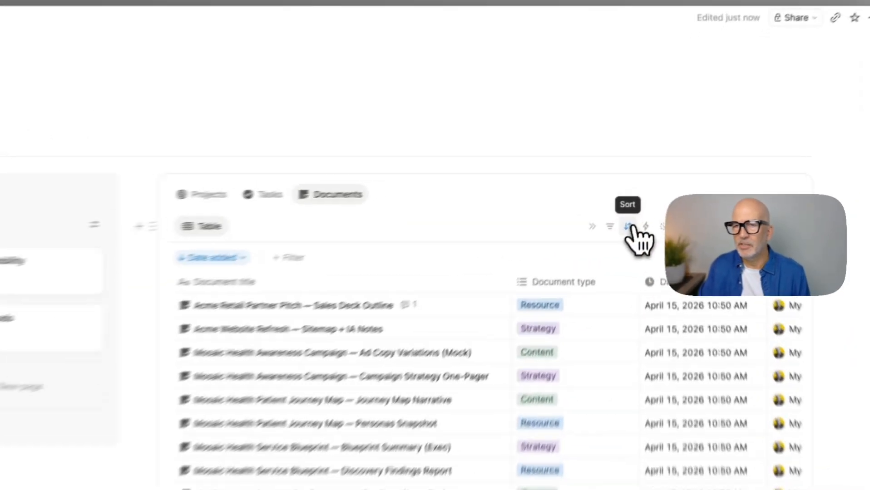
{"action": "left_click", "coordinate": [642, 185]}
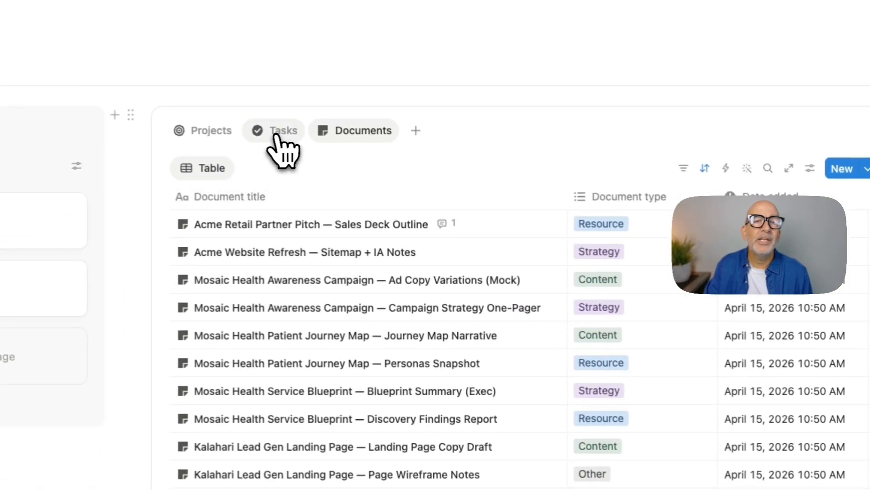
Step: Sort the Tasks board by Due date in ascending order and collapse the sort and filter row
{"action": "left_click", "coordinate": [278, 134]}
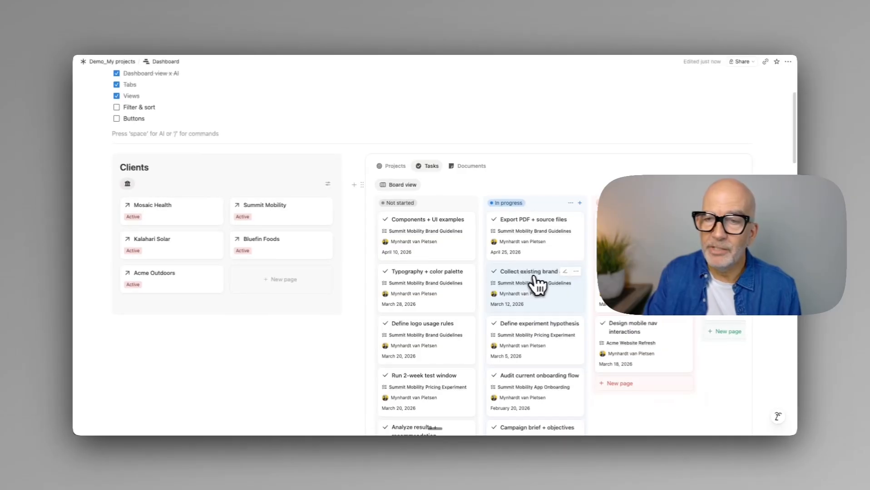
{"action": "scroll", "coordinate": [546, 273], "scroll_direction": "right", "scroll_amount": 2}
{"action": "scroll", "coordinate": [547, 274], "scroll_direction": "left", "scroll_amount": 2}
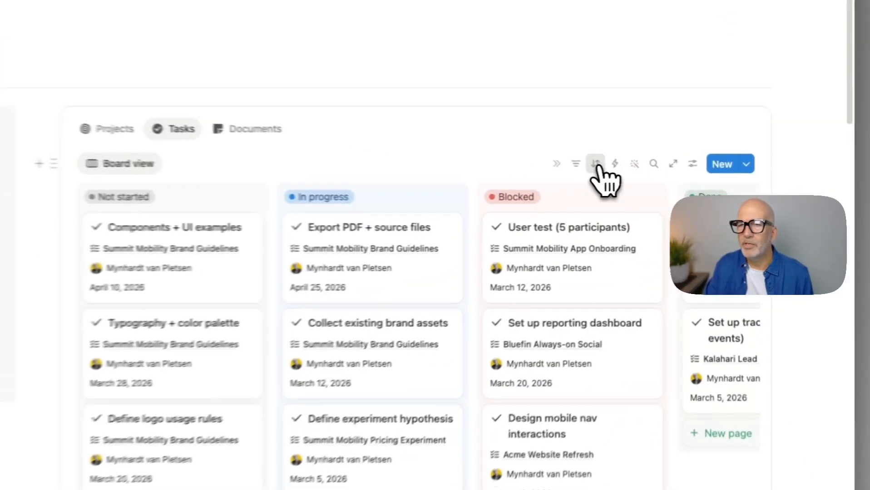
{"action": "left_click", "coordinate": [655, 185]}
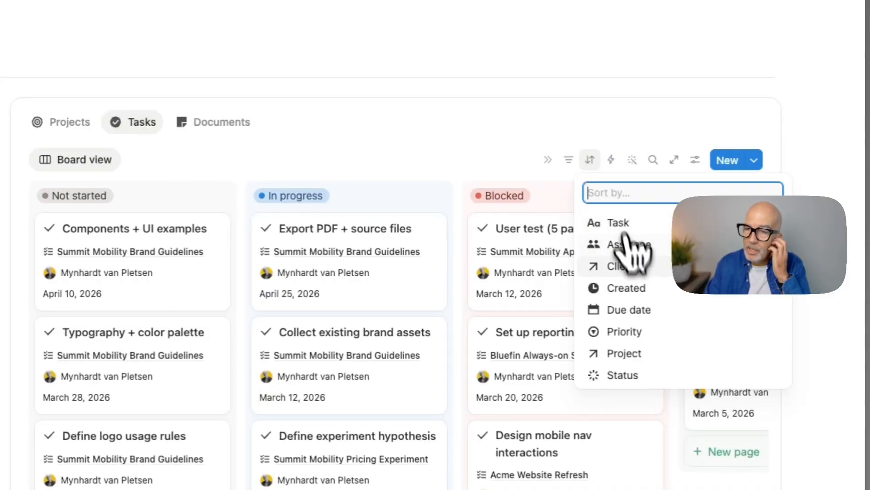
{"action": "left_click", "coordinate": [630, 312]}
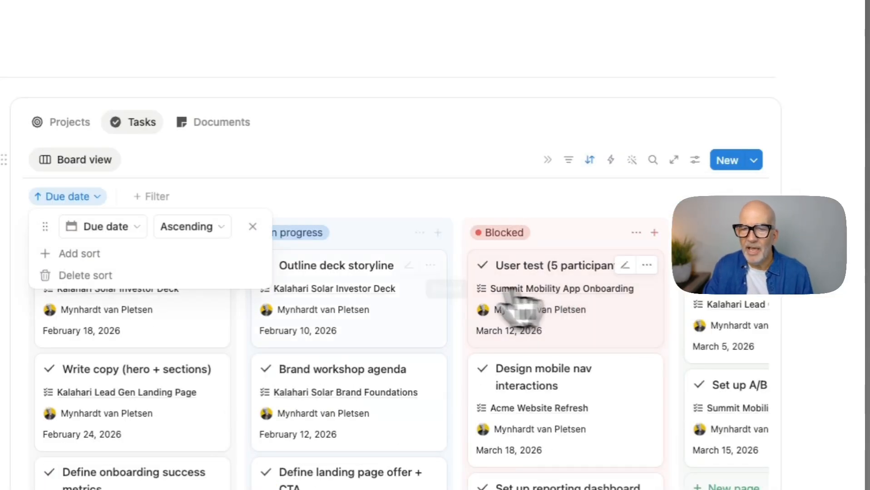
{"action": "left_click", "coordinate": [359, 209]}
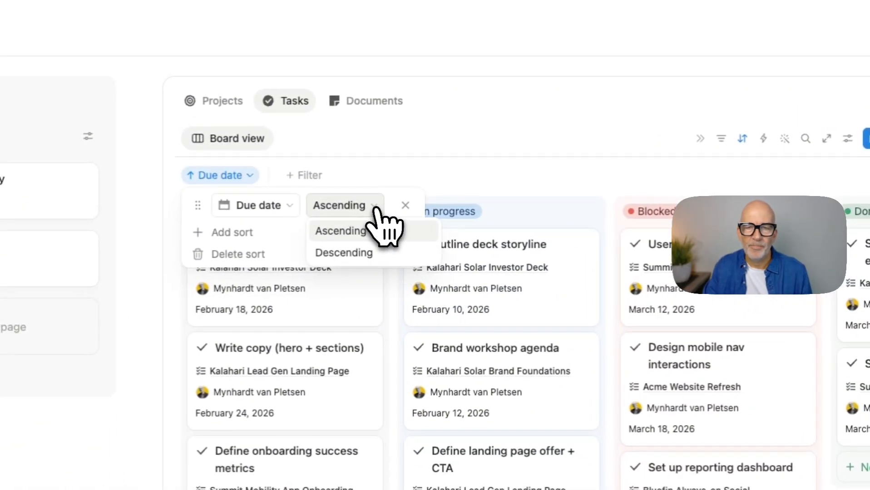
{"action": "left_click", "coordinate": [494, 175]}
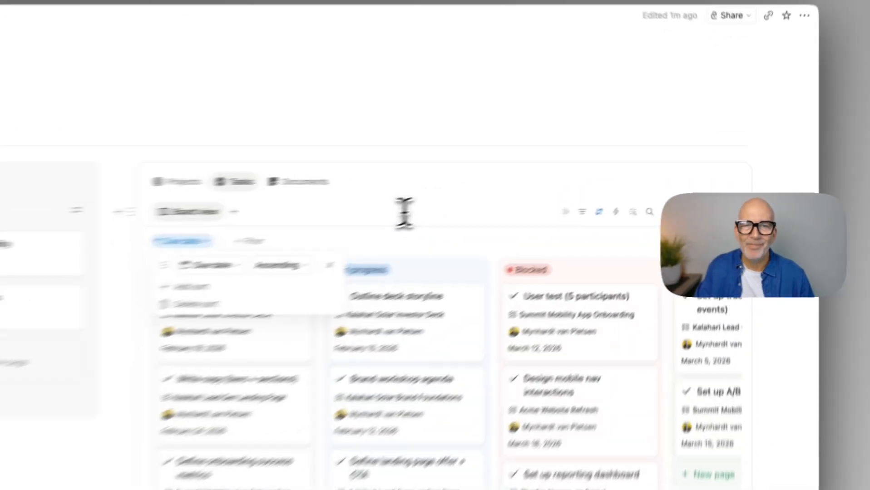
{"action": "left_click", "coordinate": [545, 187]}
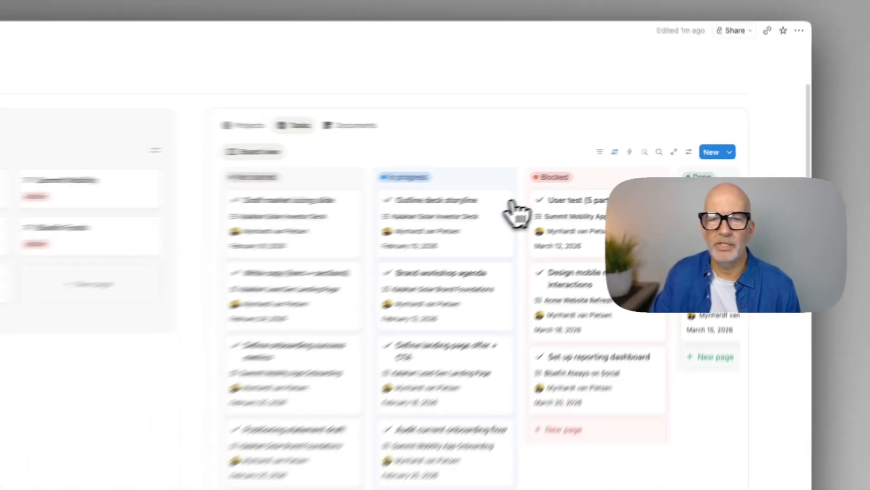
Step: Review the sorted Tasks board, the Documents table and the Projects timeline by switching between the dashboard's tabs
{"action": "scroll", "coordinate": [582, 185], "scroll_direction": "down", "scroll_amount": 1}
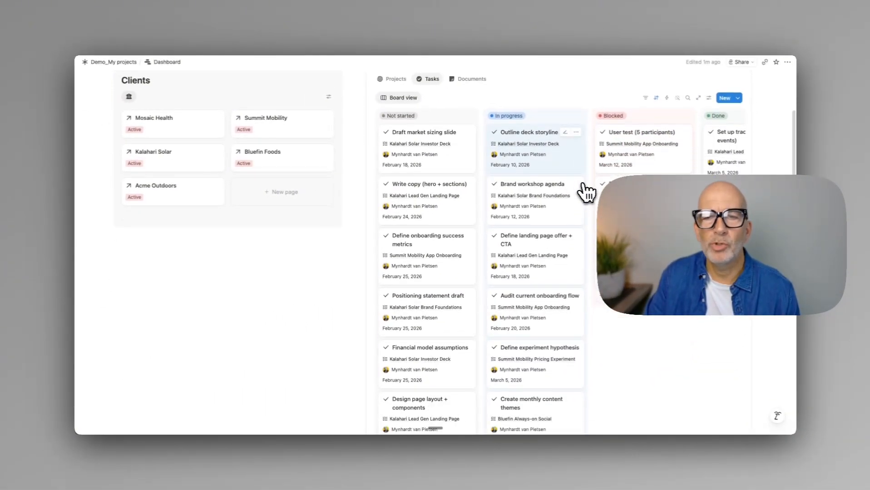
{"action": "scroll", "coordinate": [583, 185], "scroll_direction": "up", "scroll_amount": 1}
{"action": "scroll", "coordinate": [585, 191], "scroll_direction": "up", "scroll_amount": 3}
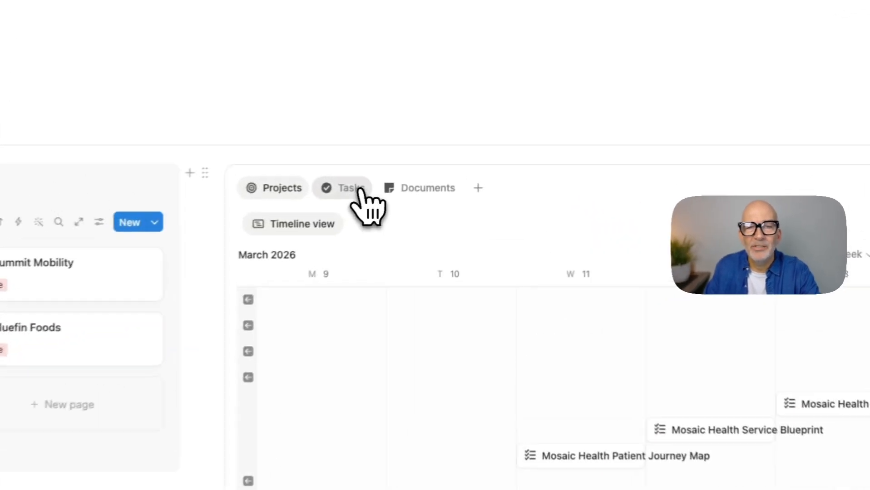
{"action": "left_click", "coordinate": [360, 193]}
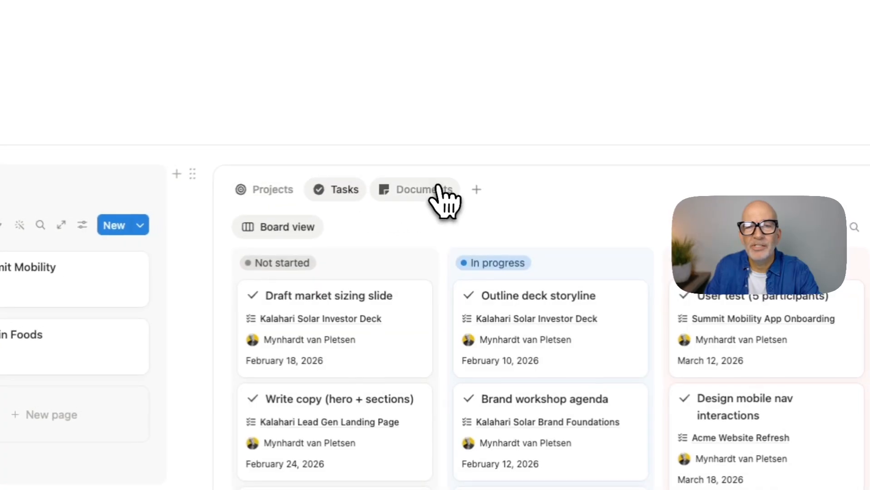
{"action": "left_click", "coordinate": [429, 189]}
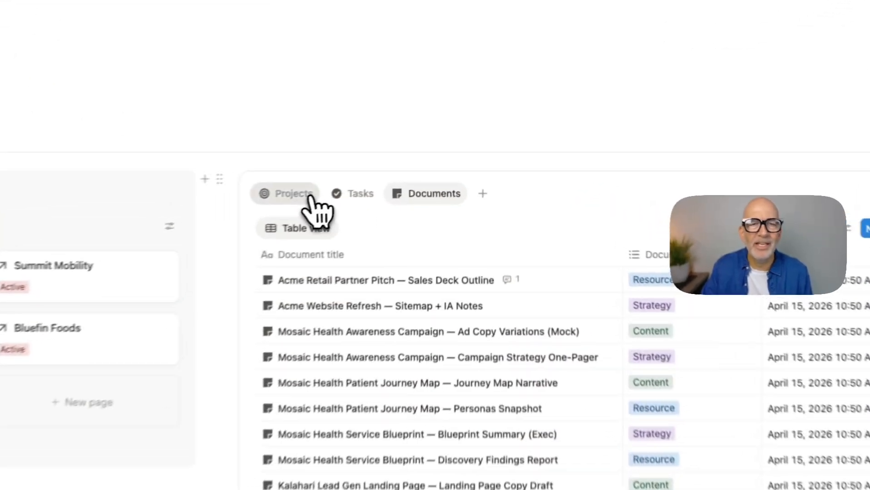
{"action": "left_click", "coordinate": [300, 196]}
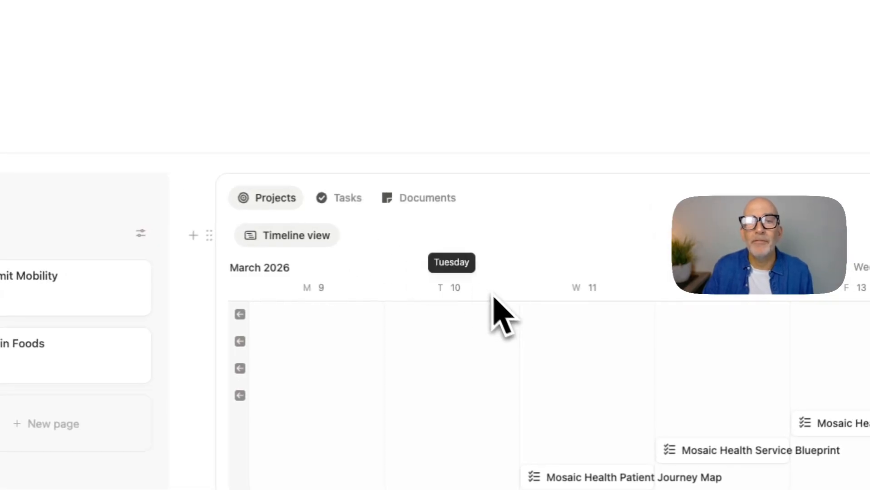
{"action": "left_click", "coordinate": [359, 199]}
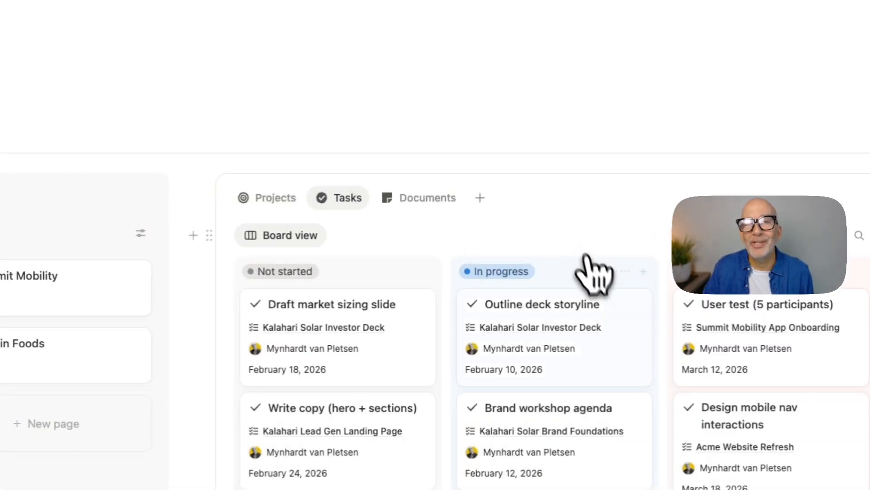
{"action": "scroll", "coordinate": [609, 346], "scroll_direction": "down", "scroll_amount": 5}
{"action": "scroll", "coordinate": [611, 346], "scroll_direction": "up", "scroll_amount": 6}
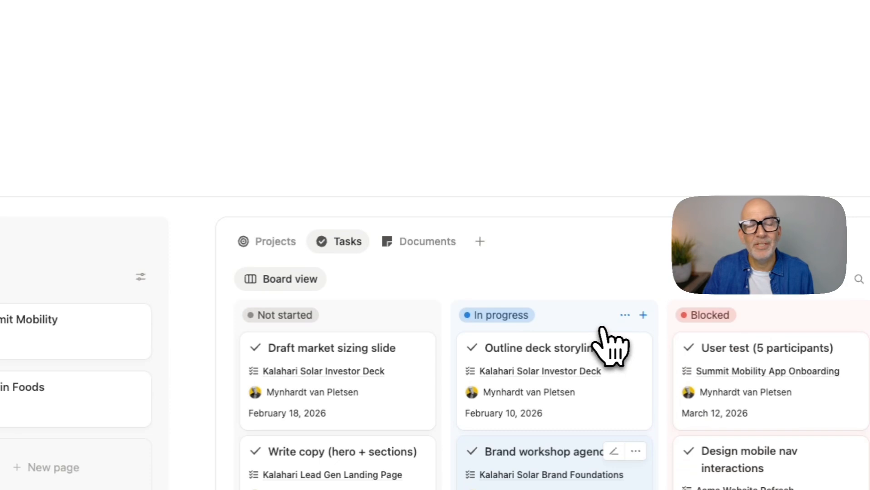
Step: Go up to the parent Demo_My projects page and open the Dashboard page from there
{"action": "left_click", "coordinate": [136, 68]}
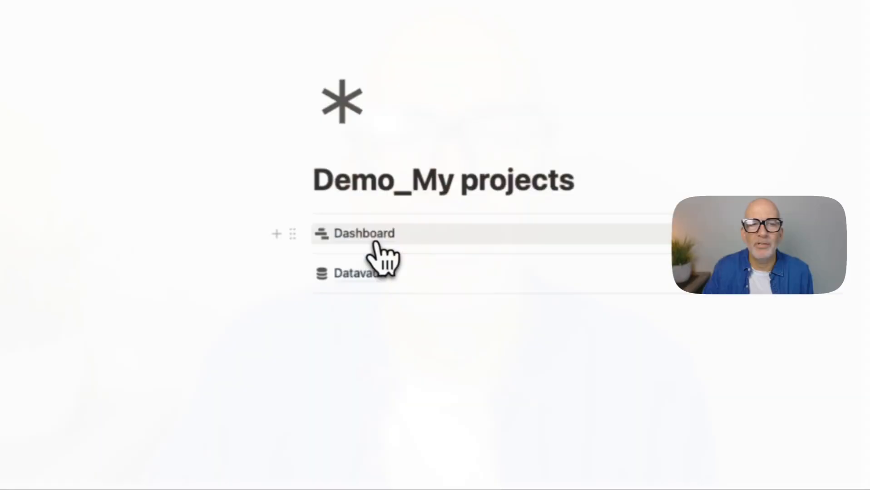
{"action": "left_click", "coordinate": [377, 239]}
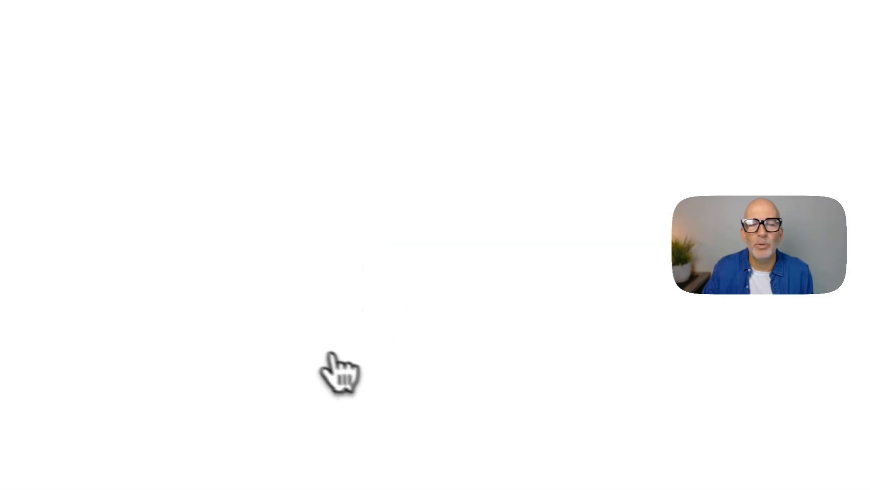